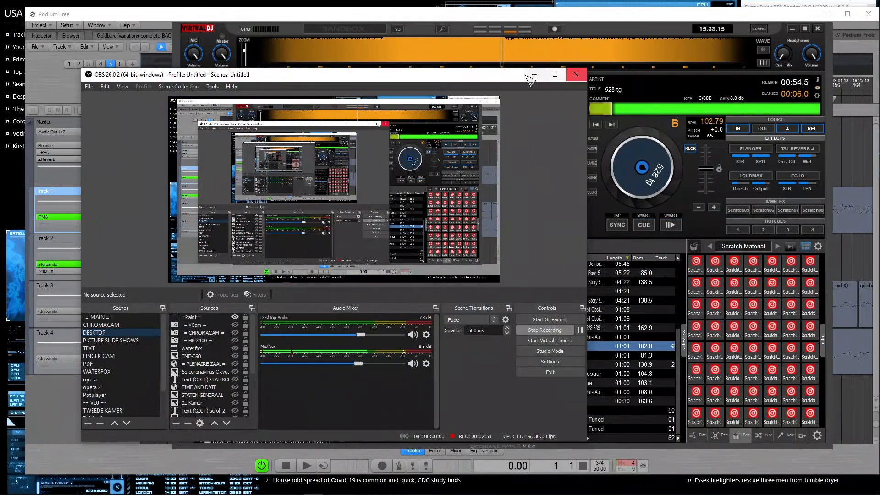
Step: Minimize OBS, open the VoiceMeeter Banana mixer and view the devices available for hardware output A1
left_click(534, 74)
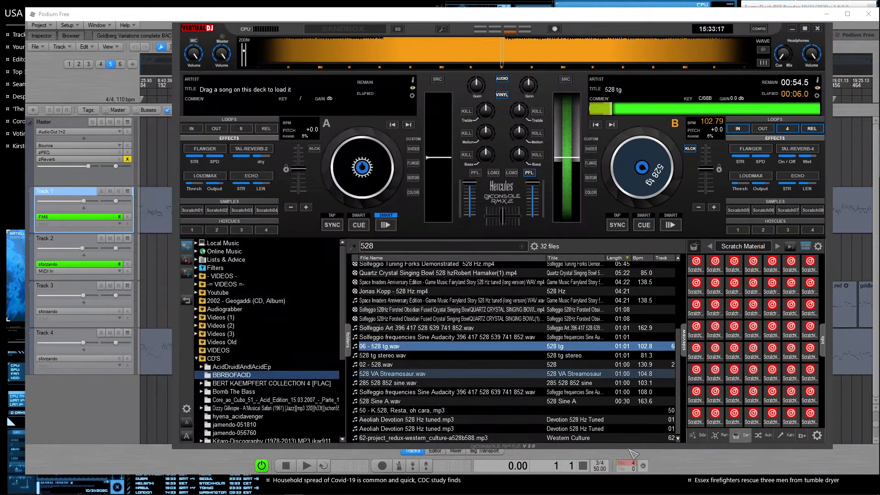
mouse_move(613, 493)
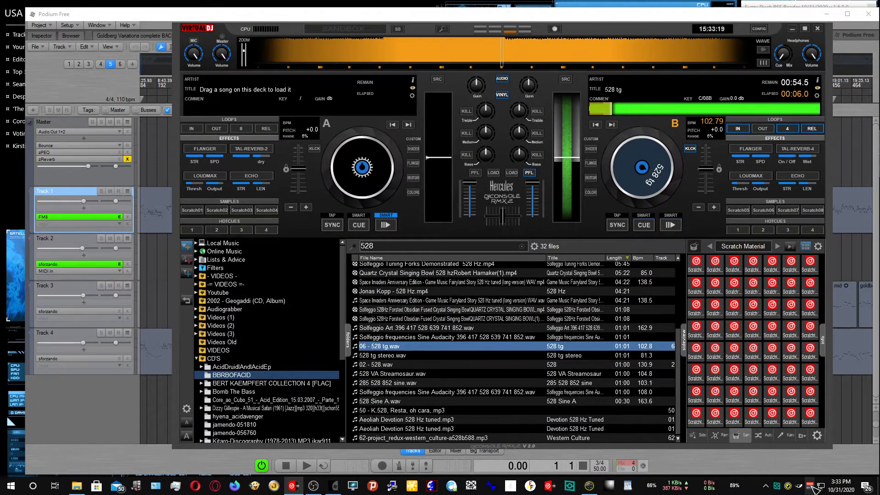
left_click(809, 486)
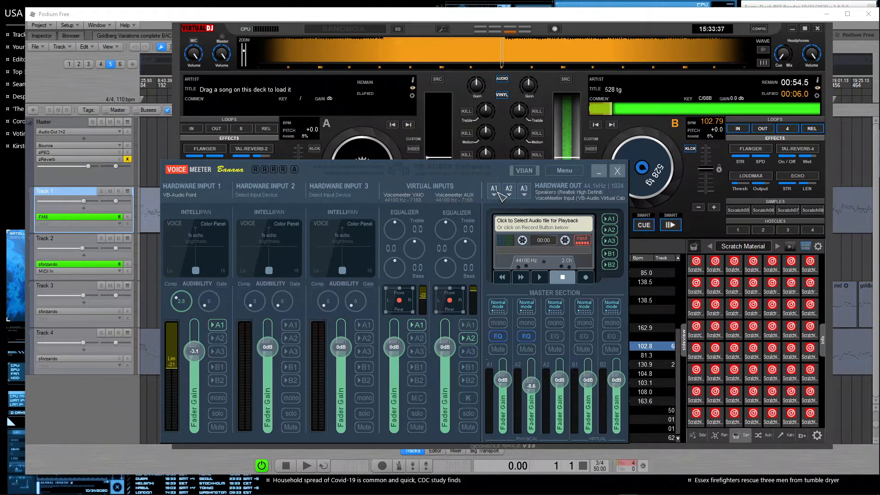
left_click(494, 195)
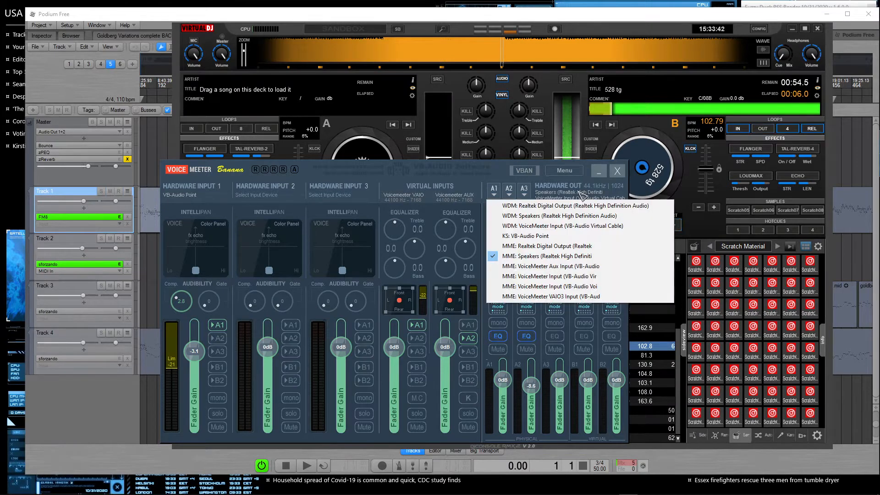
left_click(509, 179)
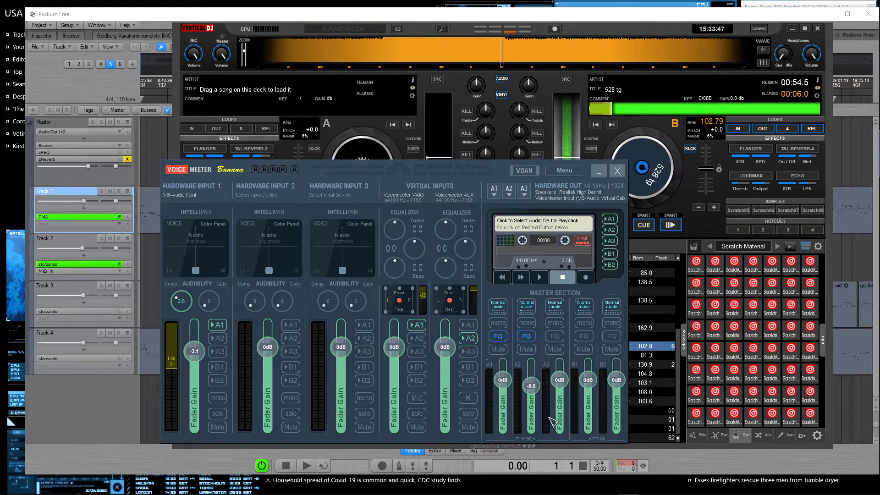
Step: Open the Windows legacy volume mixer, widen it to view every application's level, and close it
mouse_move(575, 490)
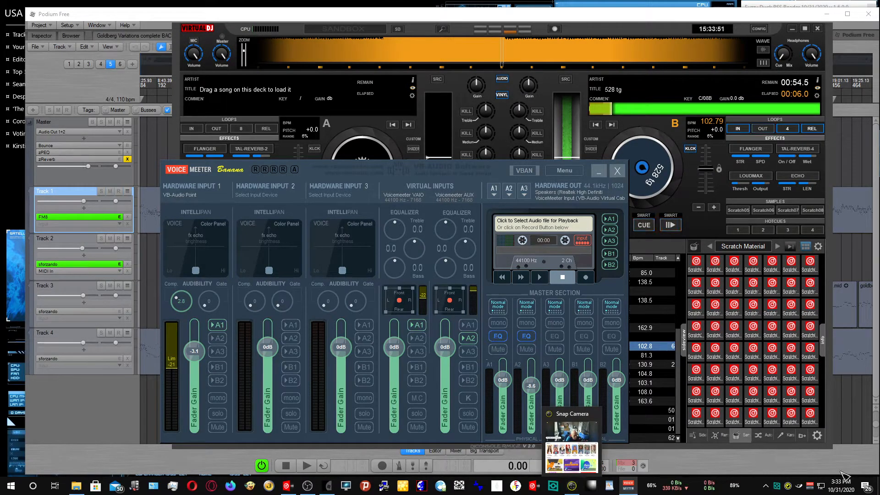
left_click(799, 485)
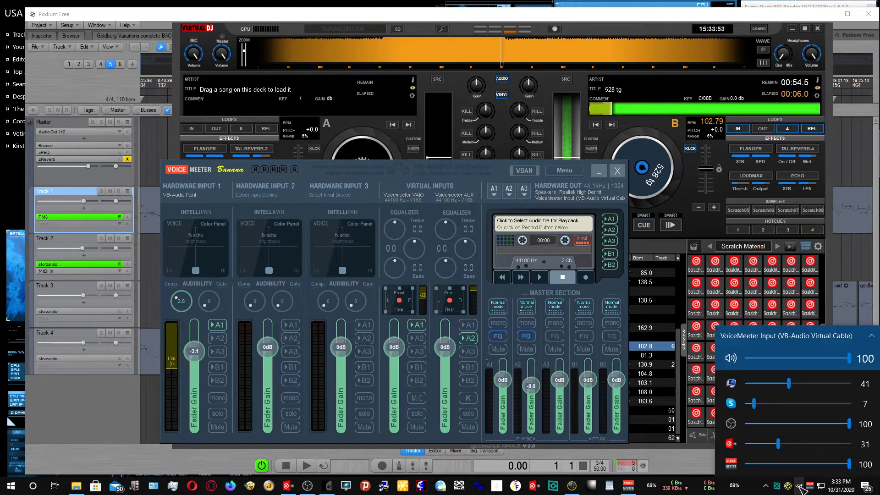
right_click(799, 486)
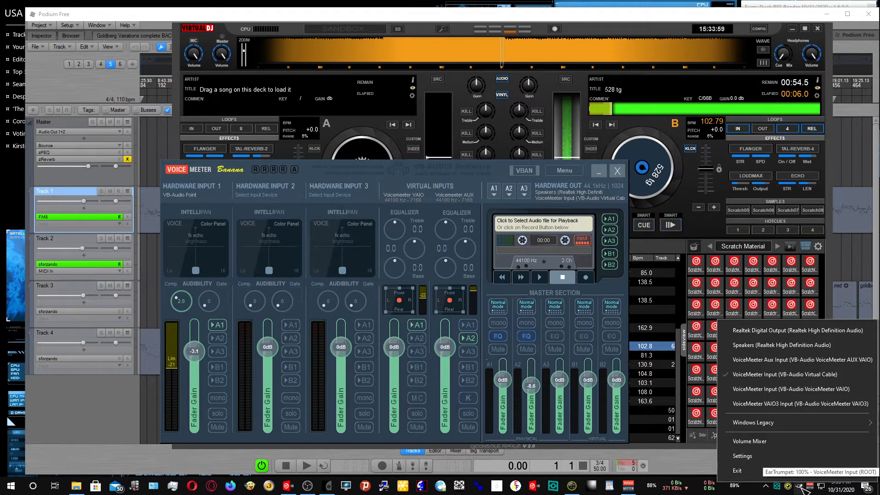
left_click(801, 487)
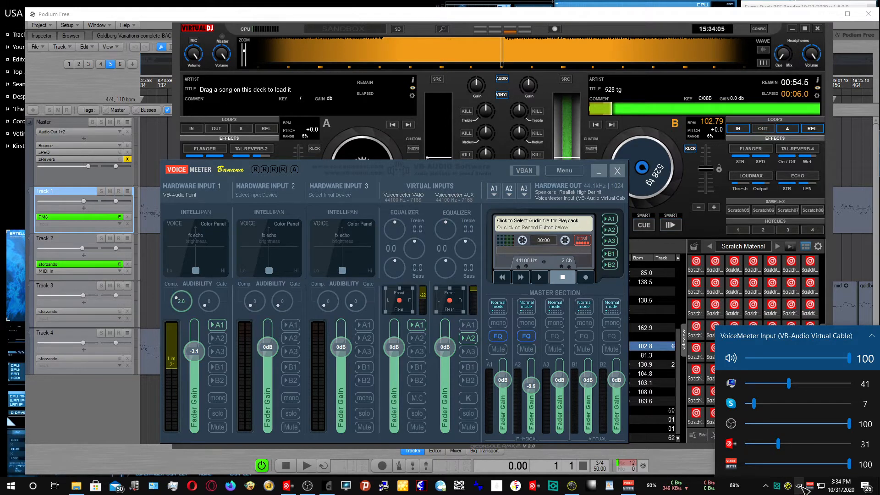
right_click(801, 487)
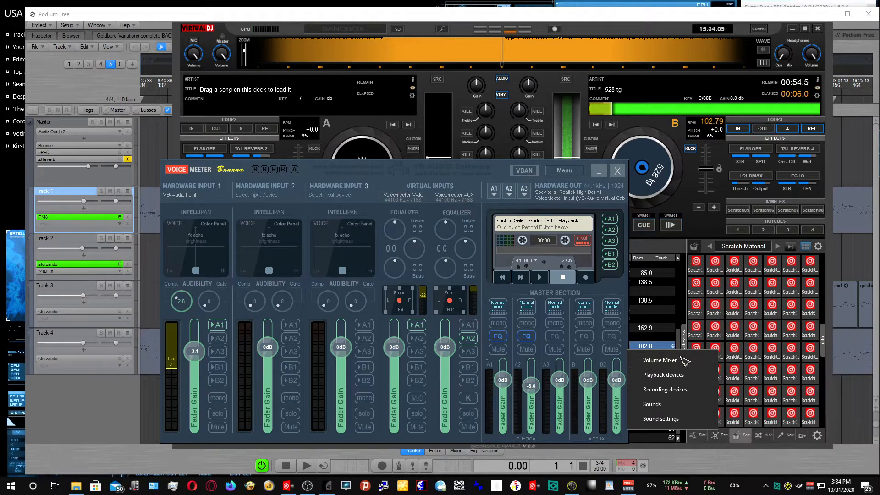
left_click(683, 358)
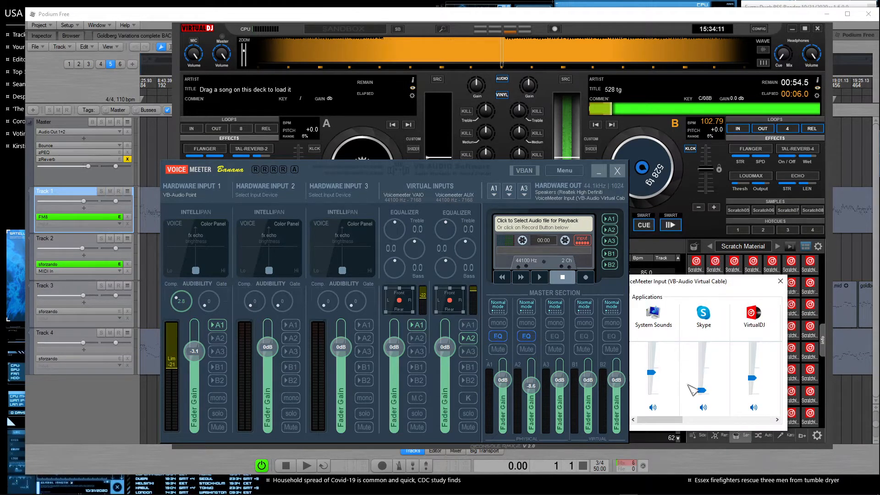
left_click_drag(679, 421, 733, 388)
left_click_drag(783, 339, 866, 340)
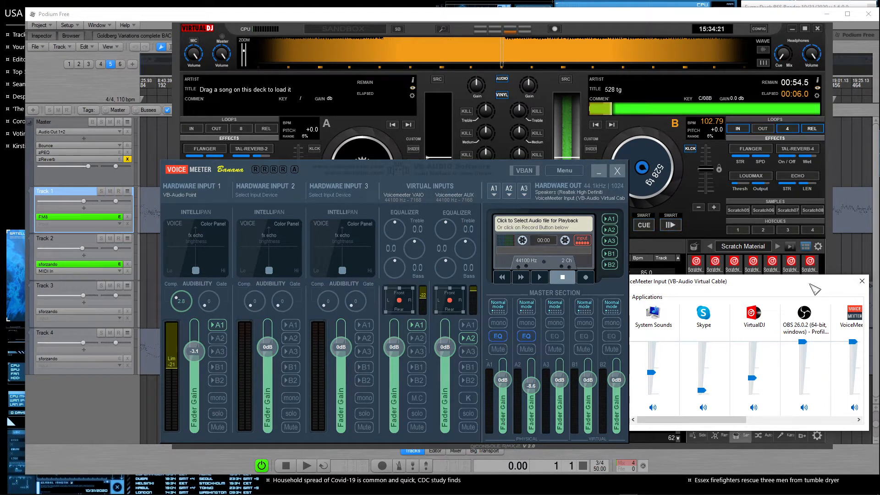
left_click(861, 281)
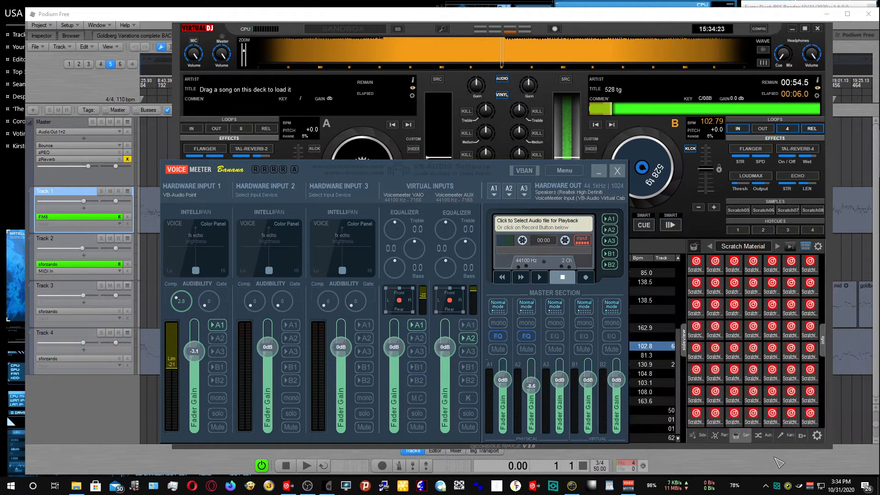
Step: Play the 528 tg track briefly on deck B while checking the application levels in EarTrumpet, and pause it
left_click(802, 485)
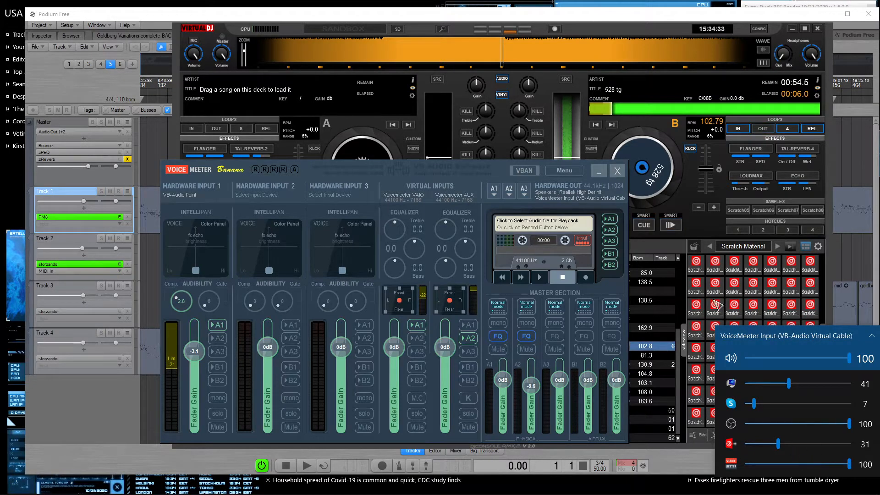
left_click(668, 224)
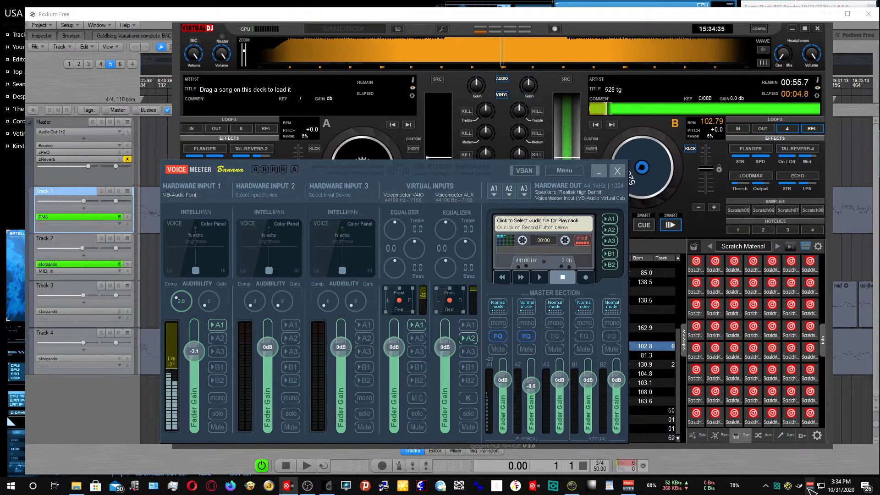
left_click(799, 485)
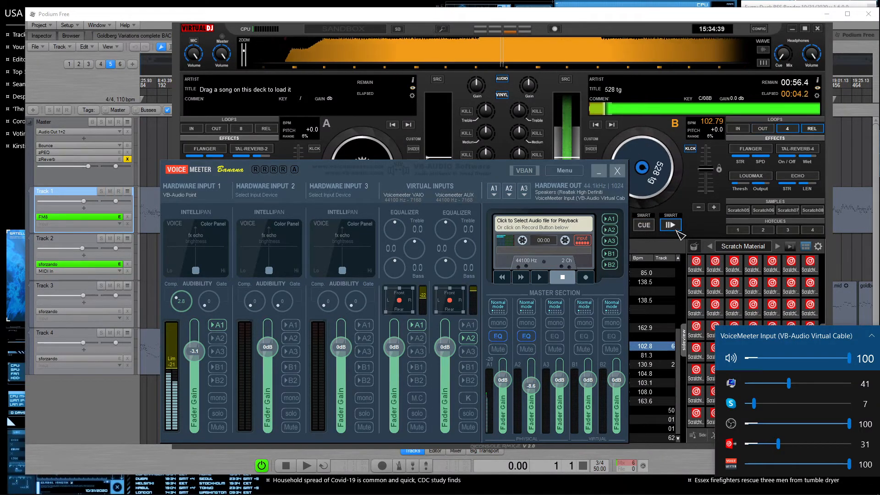
left_click(668, 224)
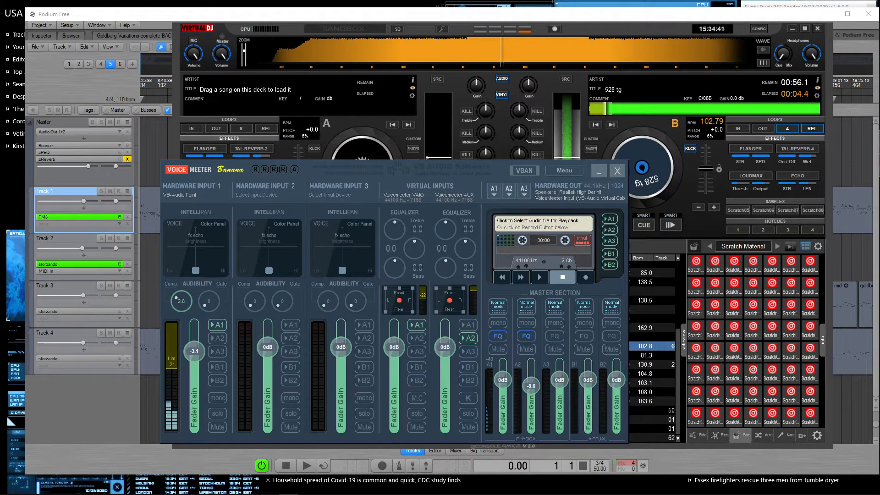
Step: Open the Windows legacy playback devices list and close VoiceMeeter so the list can be viewed unobstructed
mouse_move(720, 494)
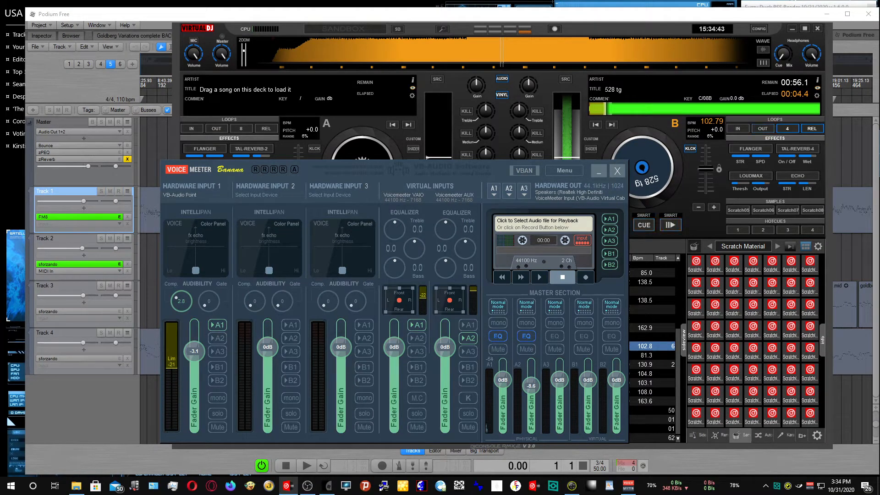
right_click(789, 486)
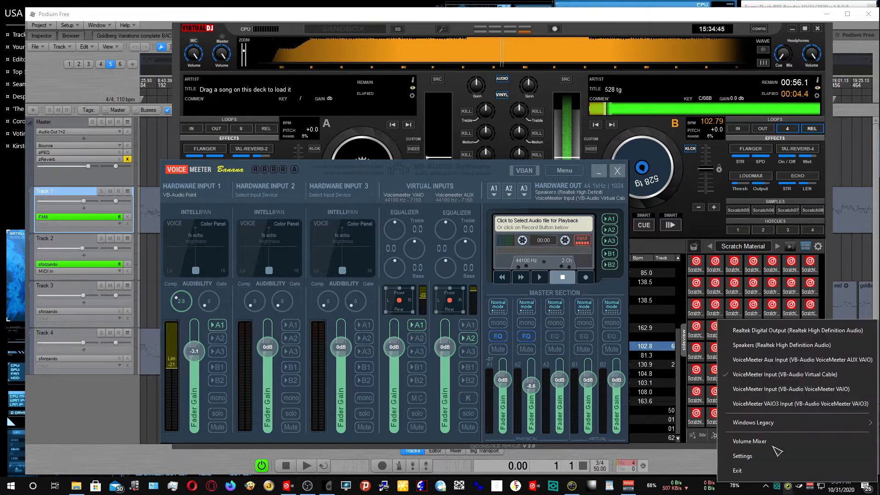
mouse_move(776, 427)
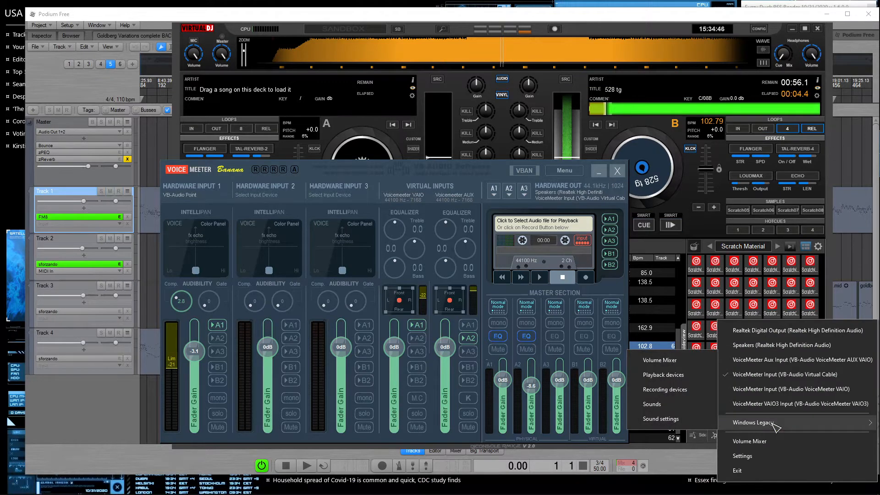
left_click(681, 374)
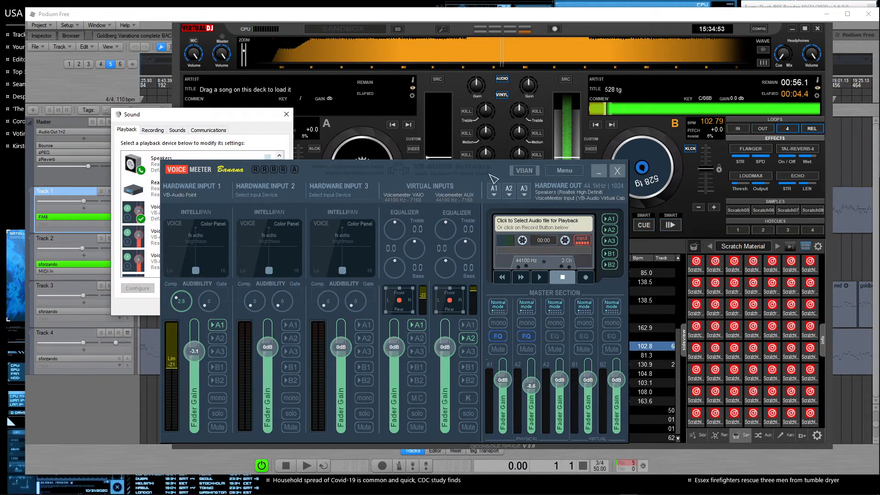
left_click_drag(503, 177, 756, 165)
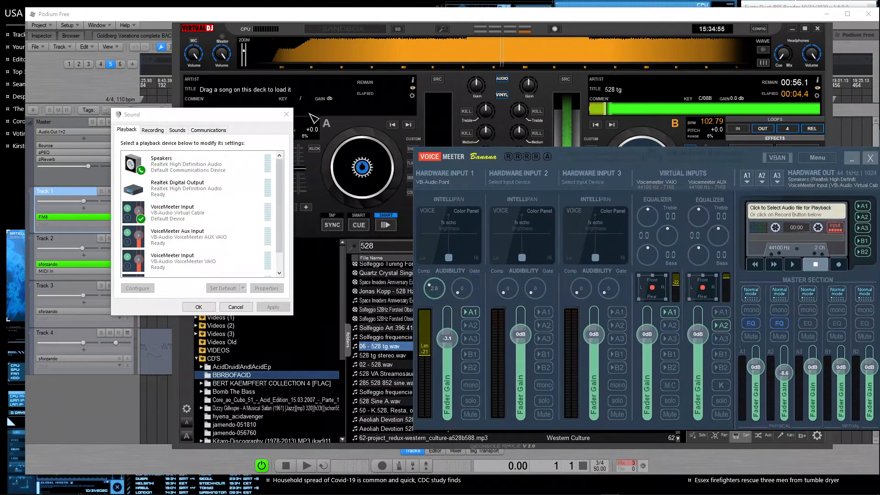
left_click_drag(242, 124, 533, 158)
left_click(870, 159)
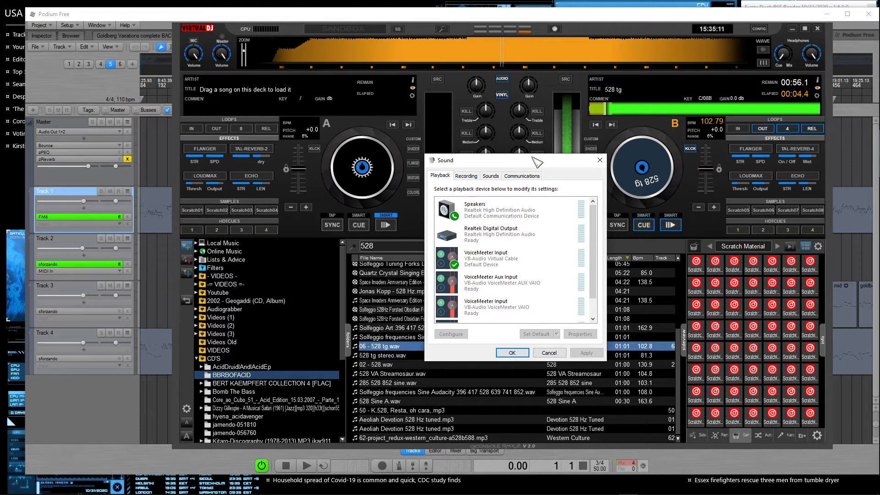
Step: Reopen VoiceMeeter and set the limiter on Hardware Input 2 to 2
mouse_move(713, 494)
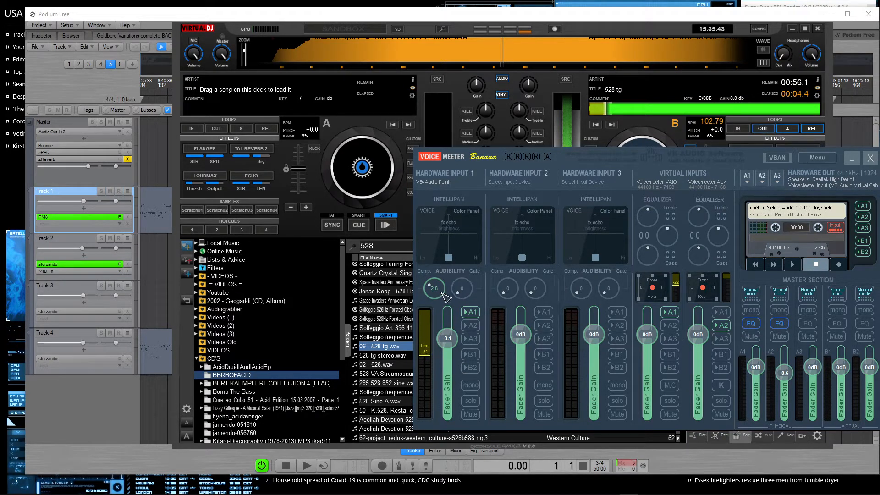
scroll(435, 289, "up", 5)
double_click(503, 322)
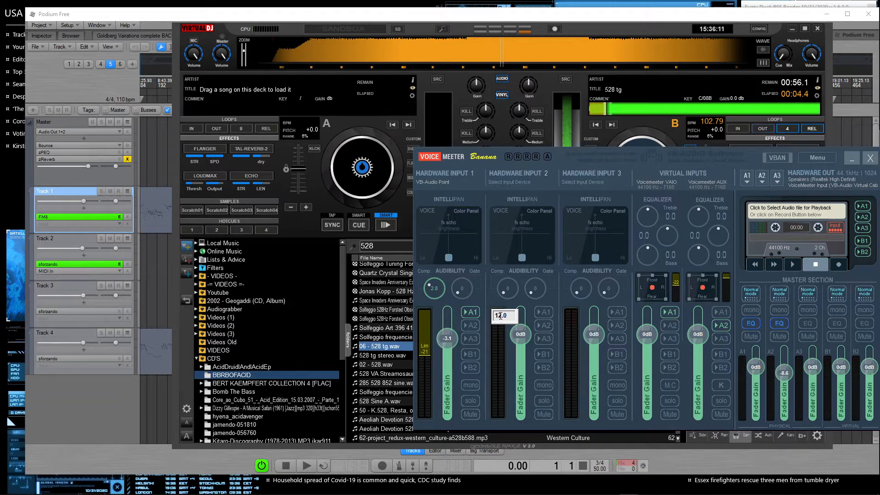
left_click(507, 315)
key("Return")
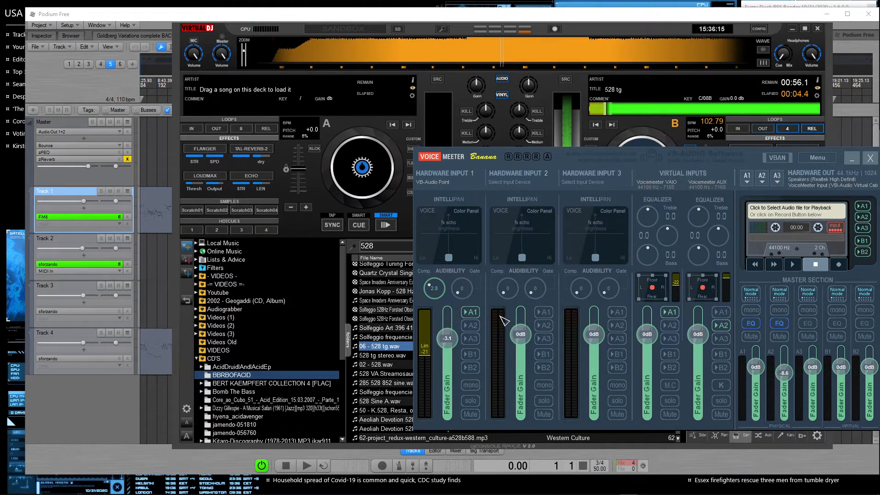
double_click(500, 317)
left_click(497, 314)
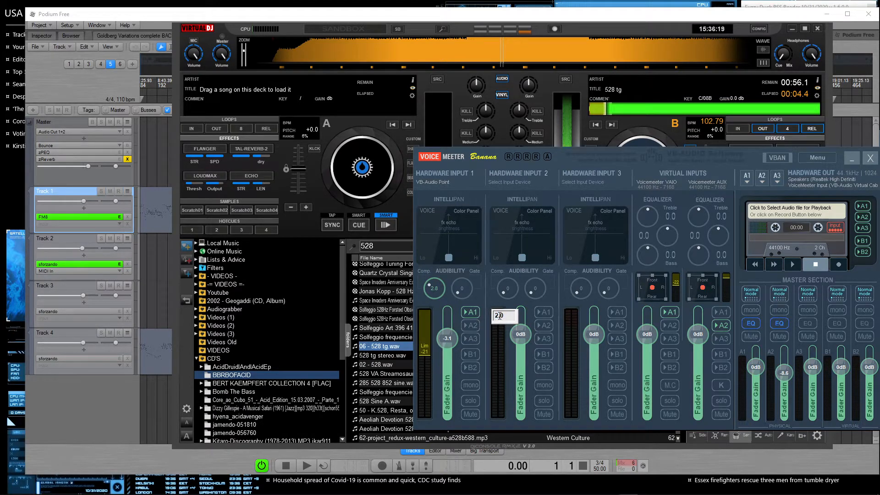
key("Return")
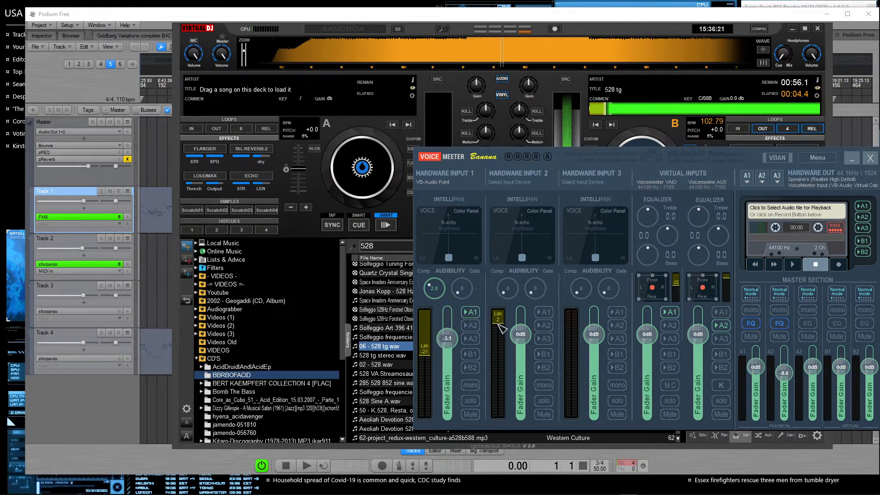
Step: Lower the Hardware Input 2 limiter to about -40, and raise it back to its maximum to disable it
left_click_drag(501, 324, 499, 403)
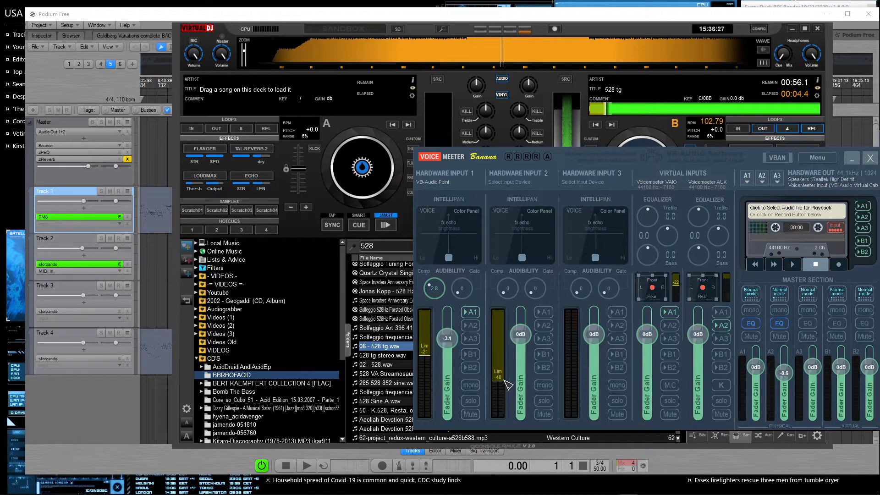
left_click_drag(500, 379, 502, 289)
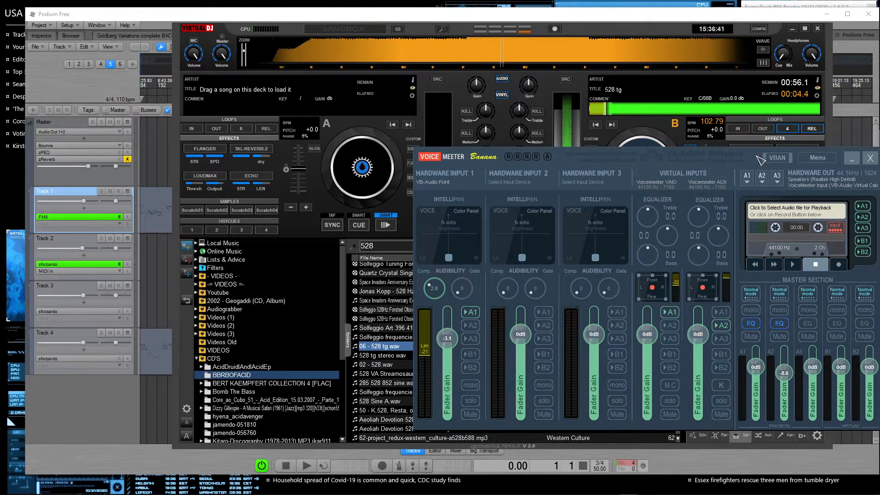
Step: Move the VoiceMeeter window aside and bring up the Windows playback devices list again
left_click_drag(757, 155, 627, 161)
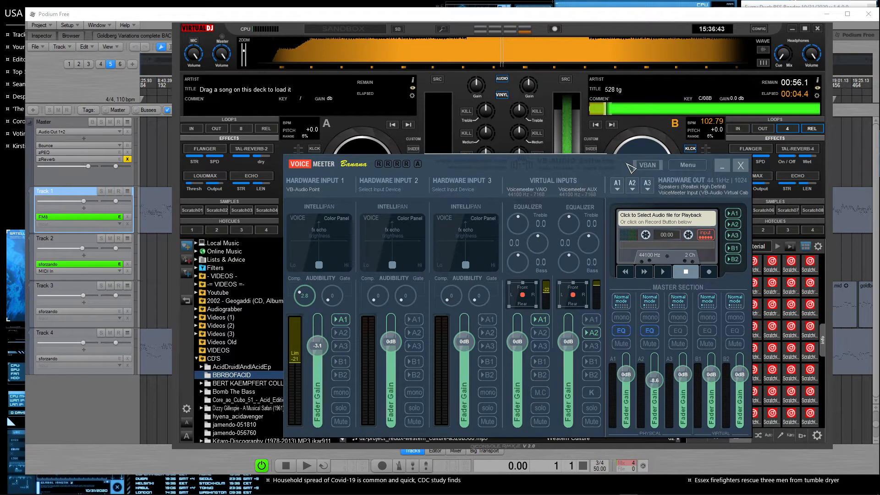
mouse_move(647, 494)
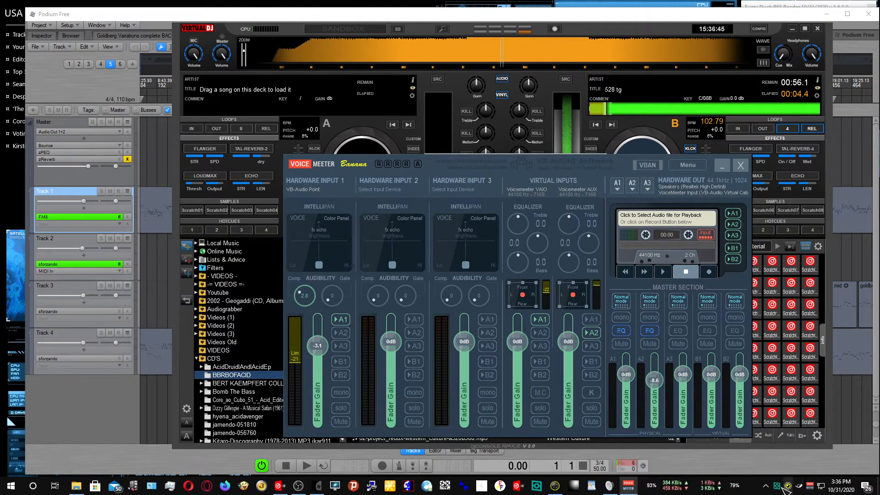
left_click(799, 486)
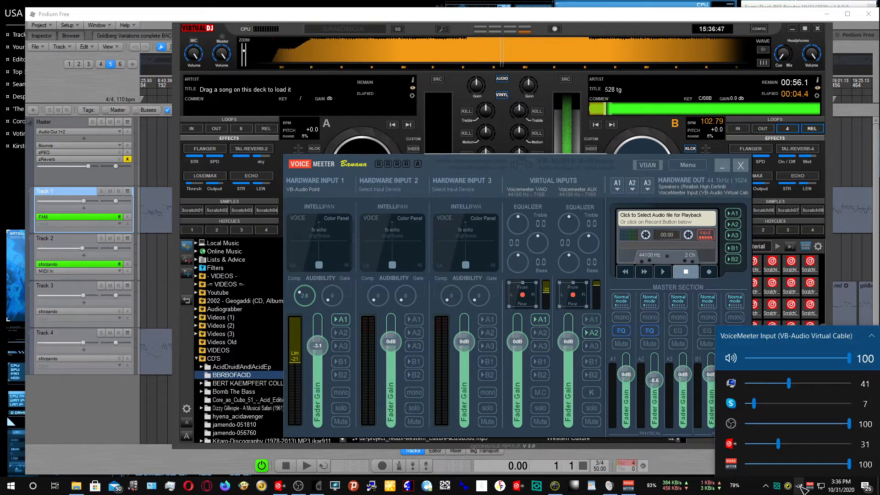
right_click(800, 486)
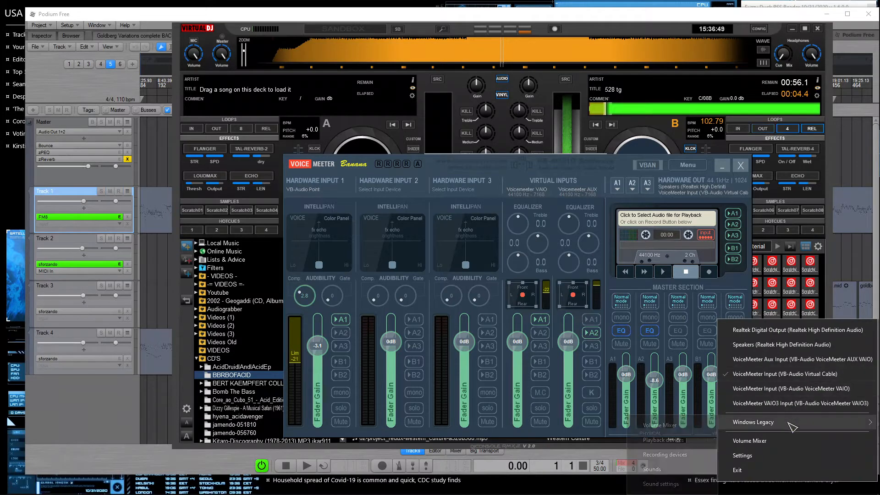
left_click(685, 441)
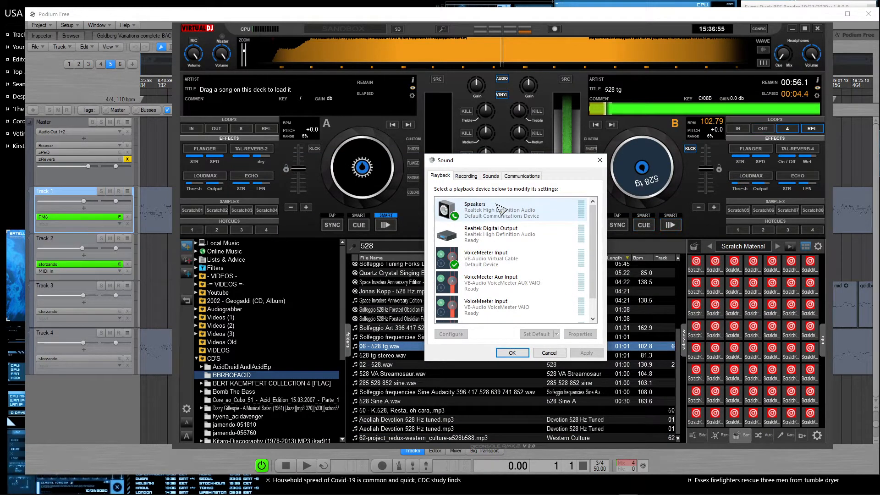
Step: Make VoiceMeeter Input (VB-Audio Virtual Cable) the default communication playback device and play its test sound
right_click(487, 259)
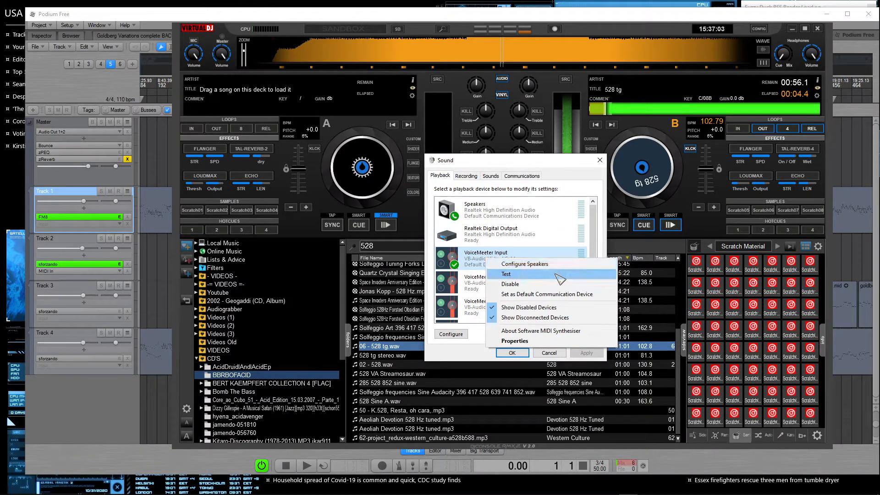
left_click(557, 293)
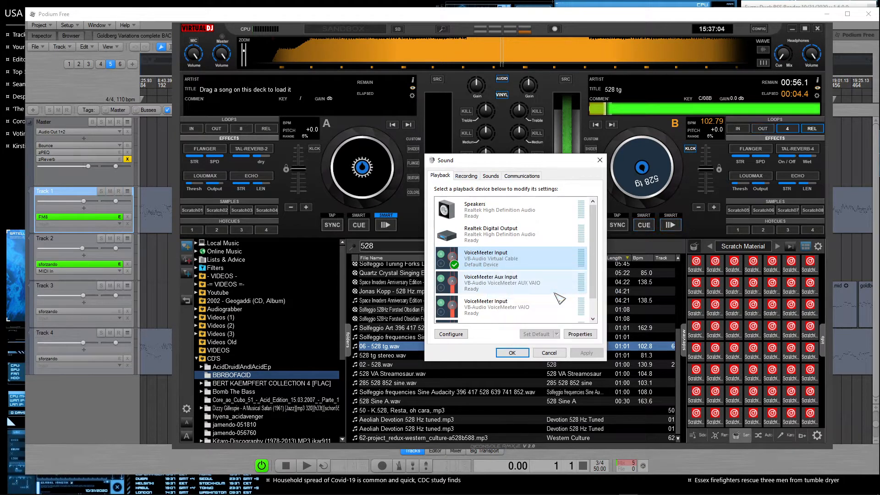
right_click(518, 253)
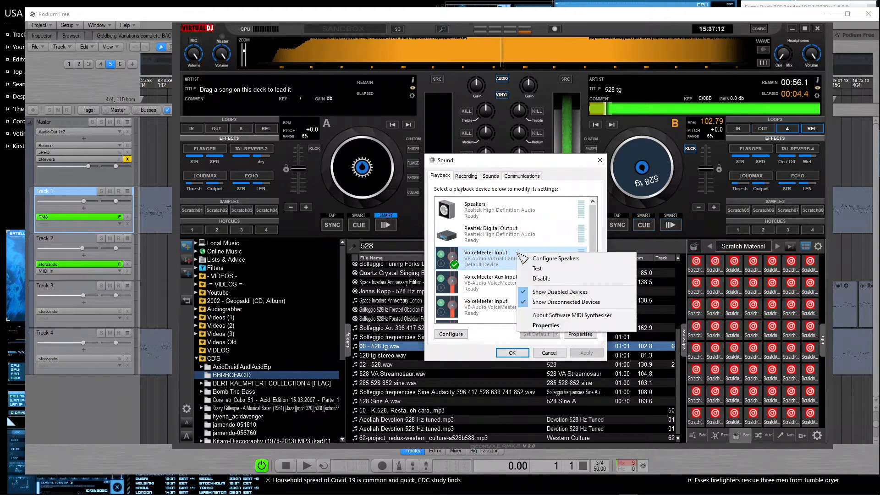
left_click(537, 270)
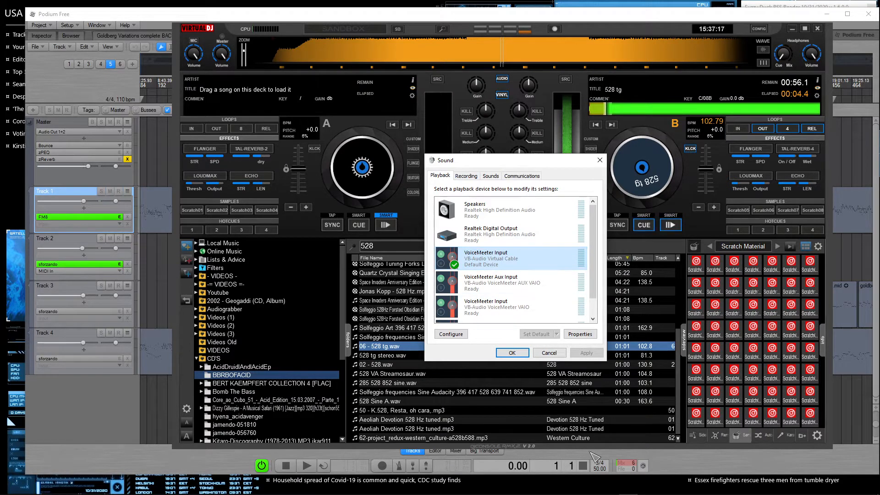
mouse_move(596, 492)
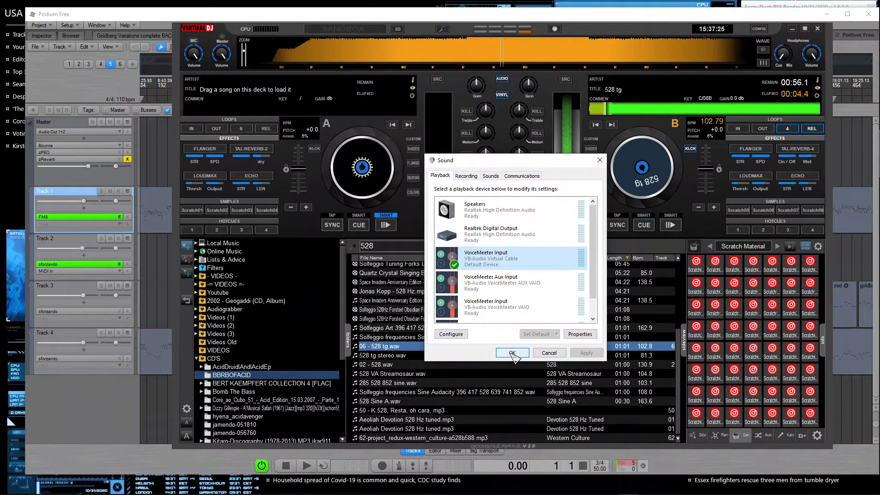
mouse_move(592, 243)
left_mouse_down()
mouse_move(596, 309)
mouse_move(605, 235)
left_mouse_up()
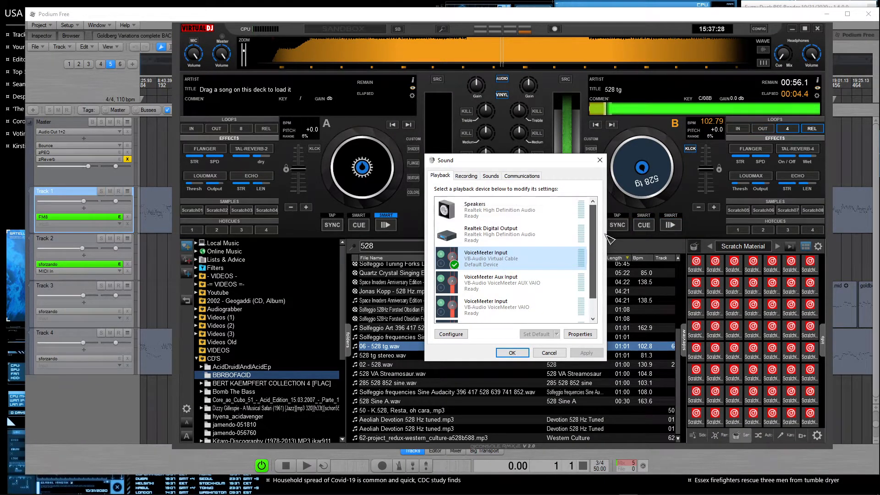
Step: Make the Realtek High Definition Audio microphone both the default recording device and the default communication device, and accept the changes
left_click(465, 175)
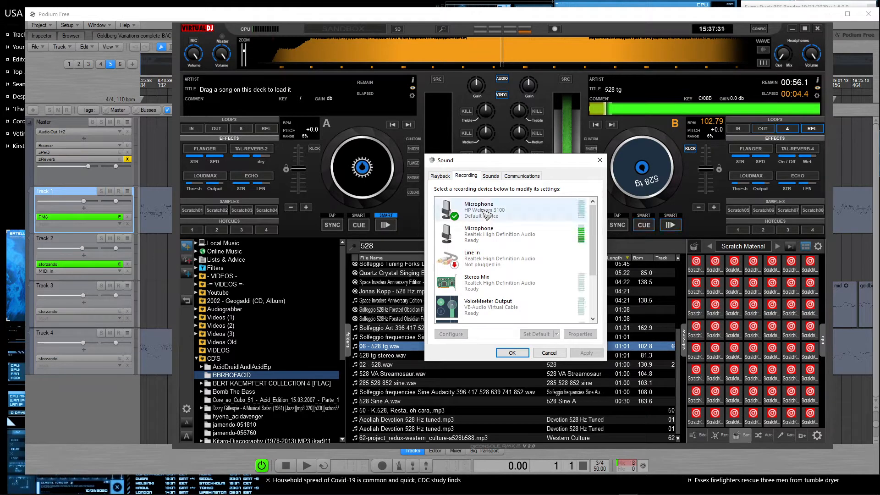
left_click(505, 242)
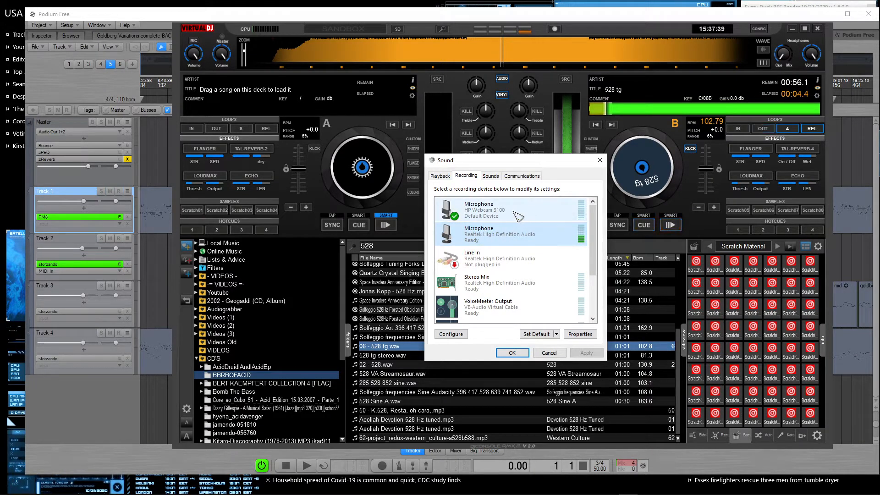
right_click(520, 239)
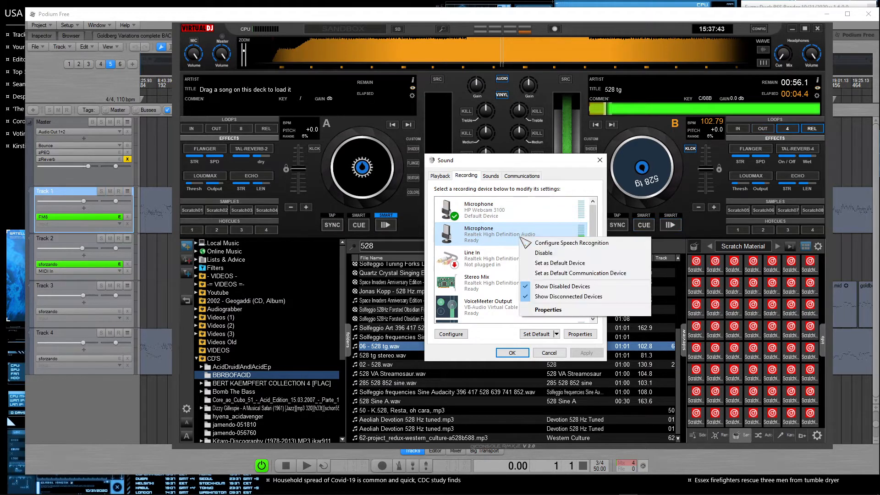
left_click(579, 264)
right_click(523, 234)
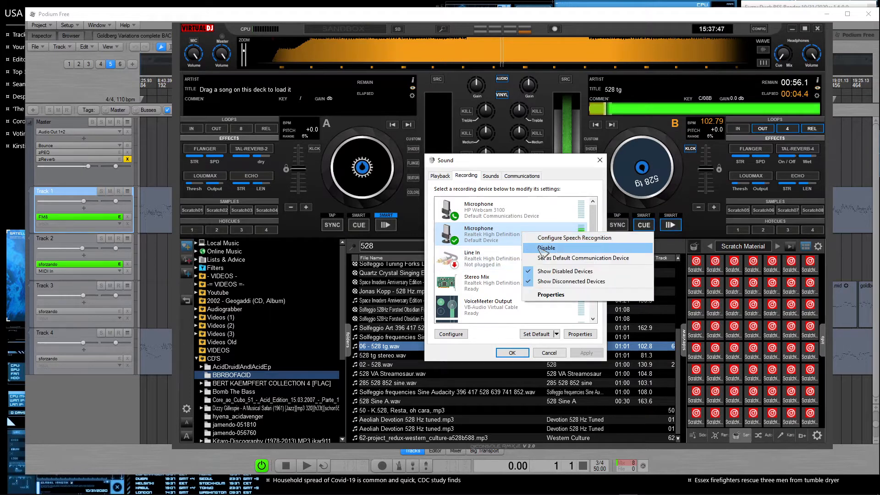
left_click(564, 258)
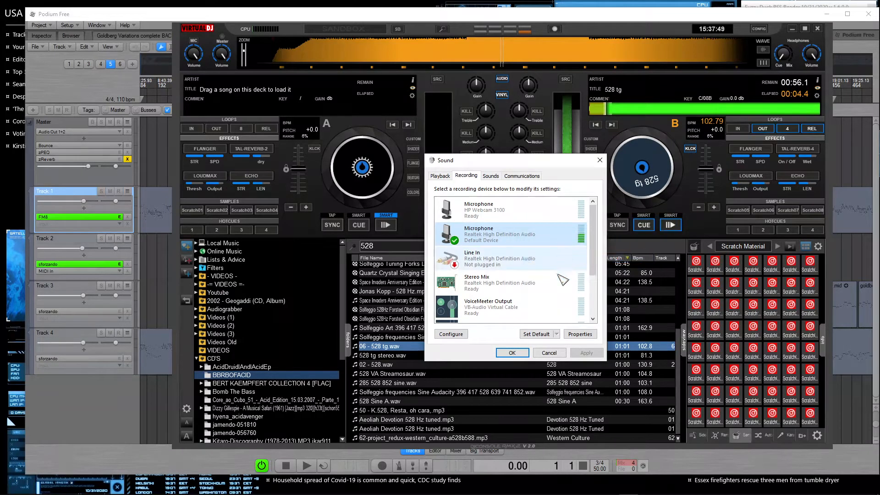
left_click(512, 352)
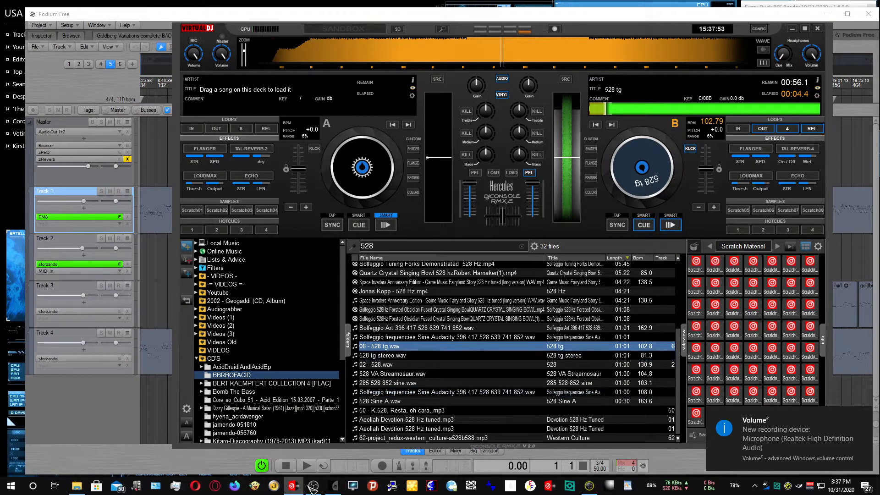
Step: Switch to OBS, bring up VoiceMeeter beside it, and select the Voicemeeter Banana scene
left_click(313, 486)
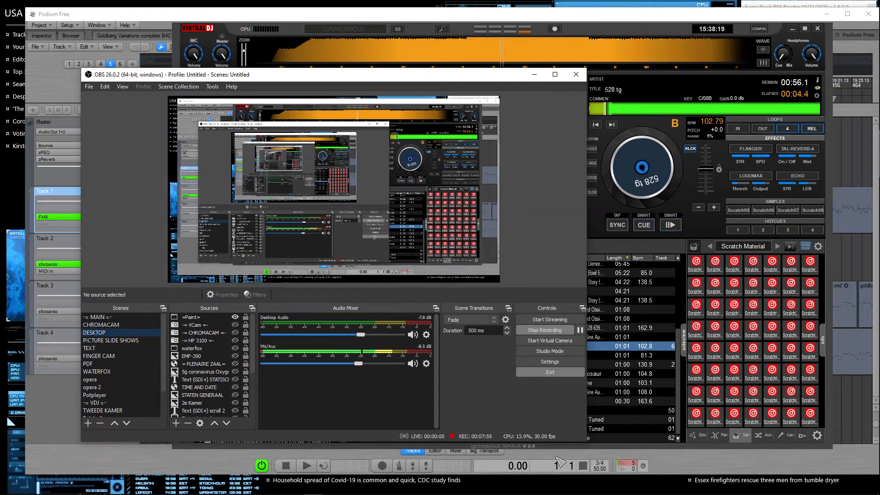
mouse_move(587, 493)
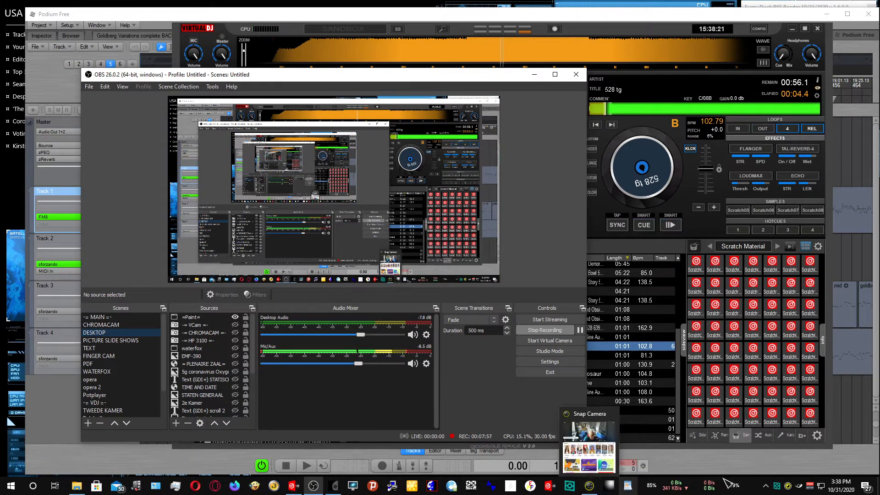
left_click(813, 489)
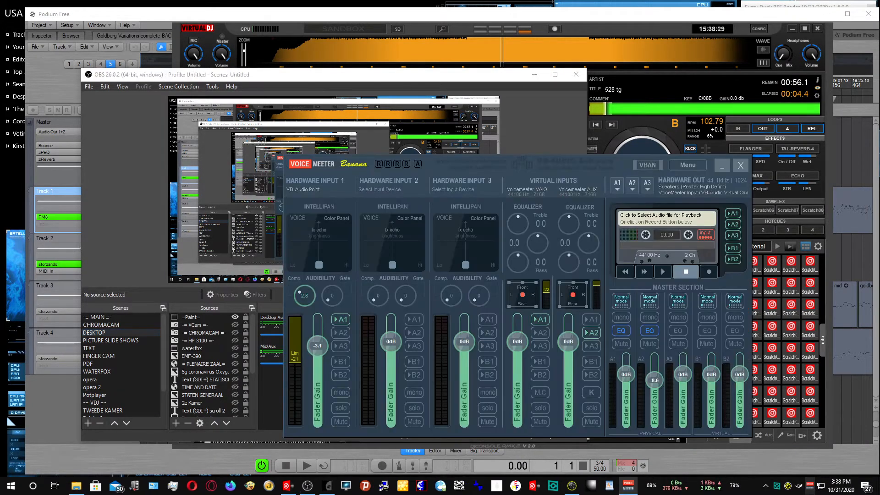
scroll(133, 394, "down", 3)
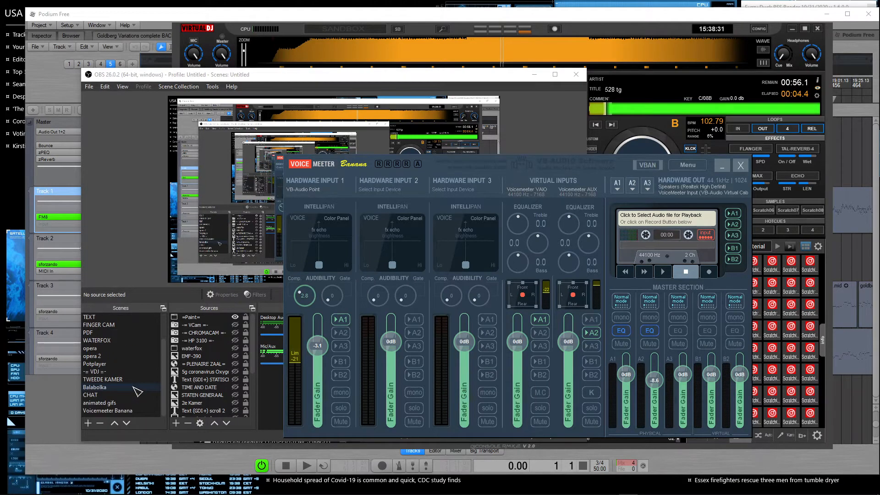
left_click(122, 412)
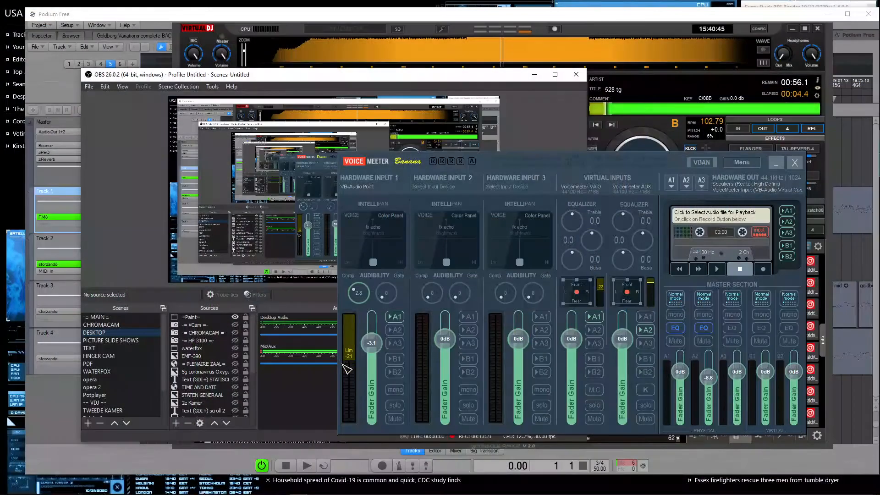
Step: Bring up the Windows Sound dialog and compare the available recording and playback devices with VoiceMeeter's inputs and outputs
left_click(628, 486)
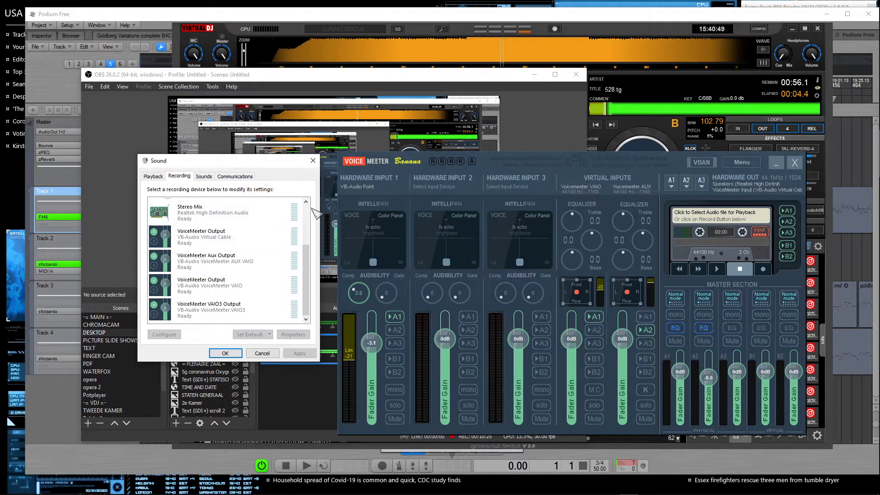
scroll(317, 213, "up", 3)
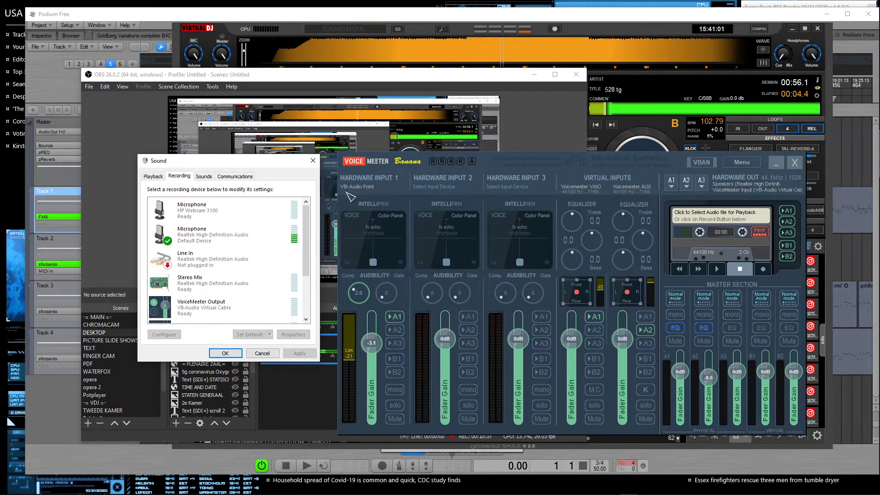
left_click_drag(307, 225, 314, 298)
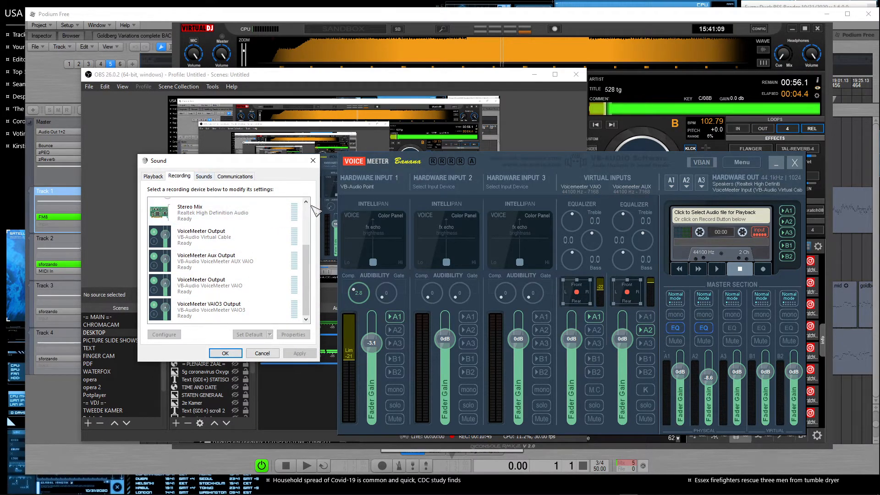
scroll(307, 216, "up", 3)
left_click(154, 177)
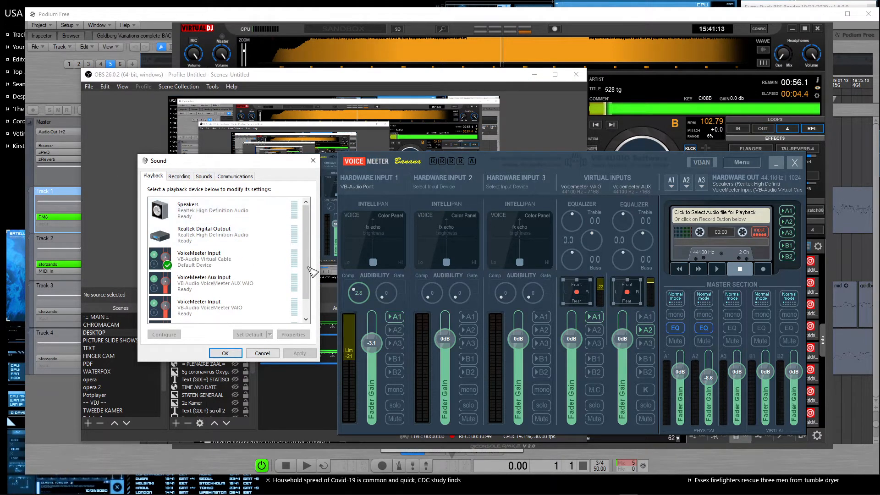
scroll(310, 306, "down", 1)
scroll(307, 302, "up", 1)
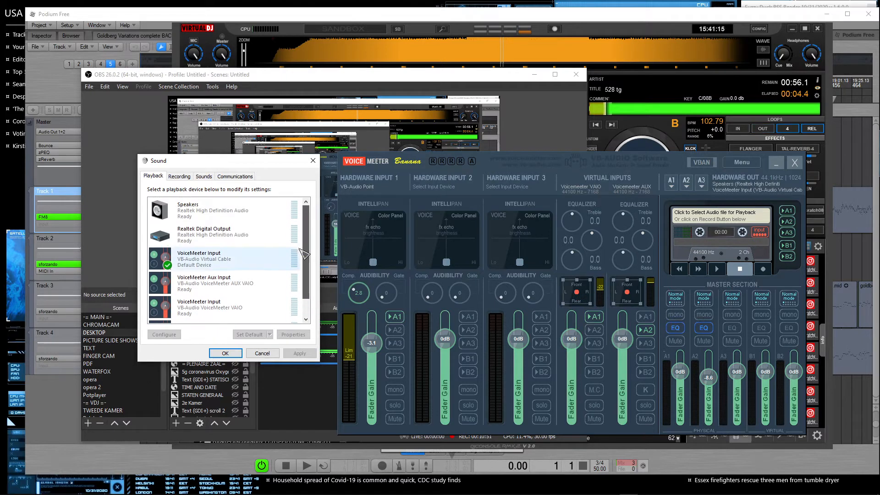
Step: Review the Realtek microphone's enhancement, level, listening and VoizReal Exp settings, and close its properties and the Sound dialog
left_click(179, 176)
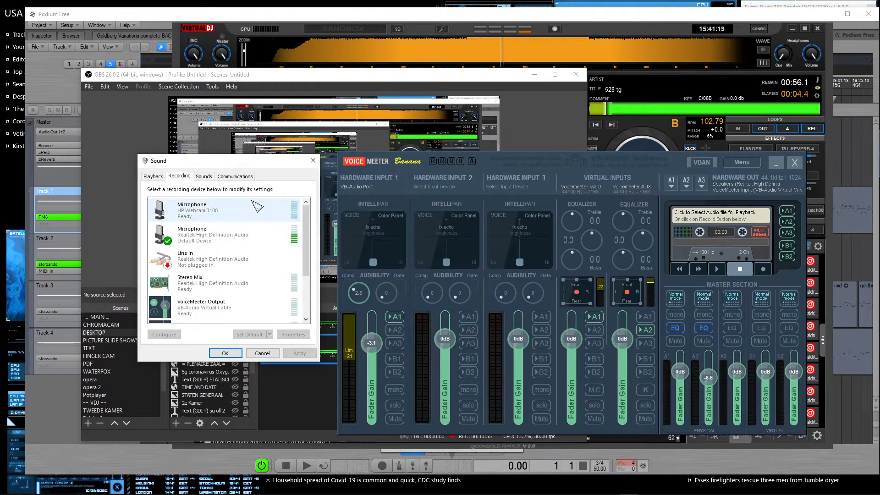
double_click(225, 229)
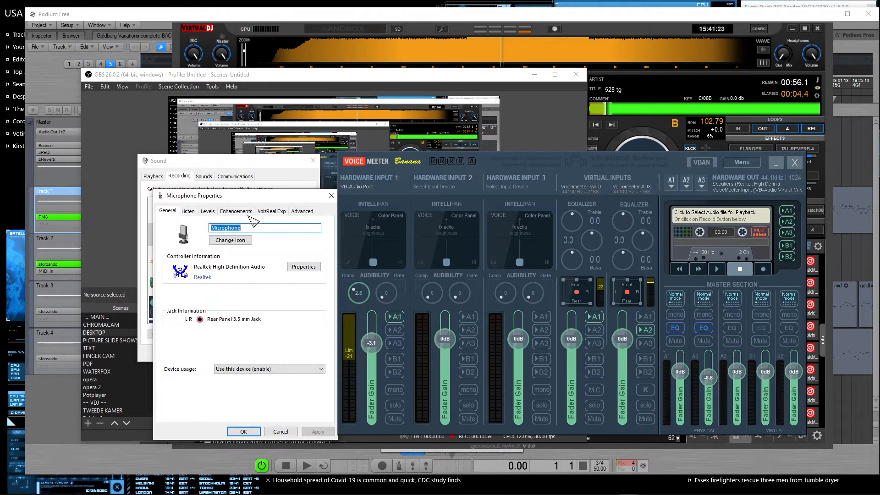
left_click(241, 213)
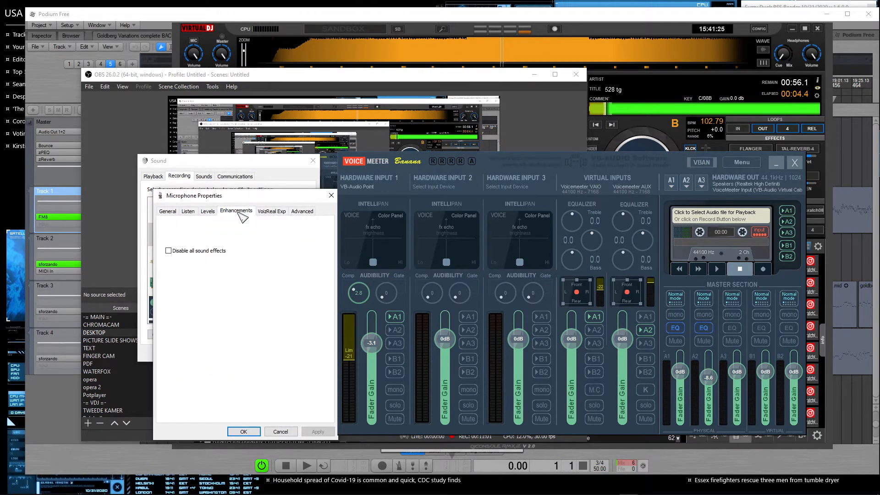
left_click(208, 210)
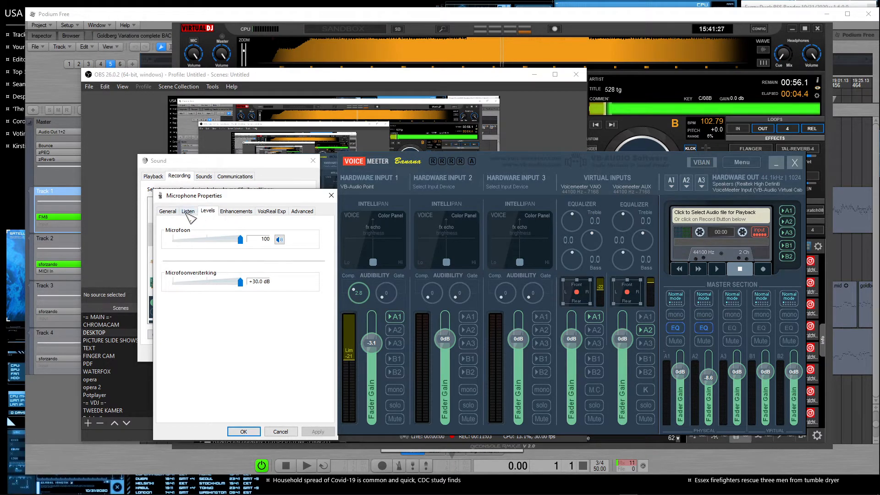
left_click(169, 212)
left_click(188, 214)
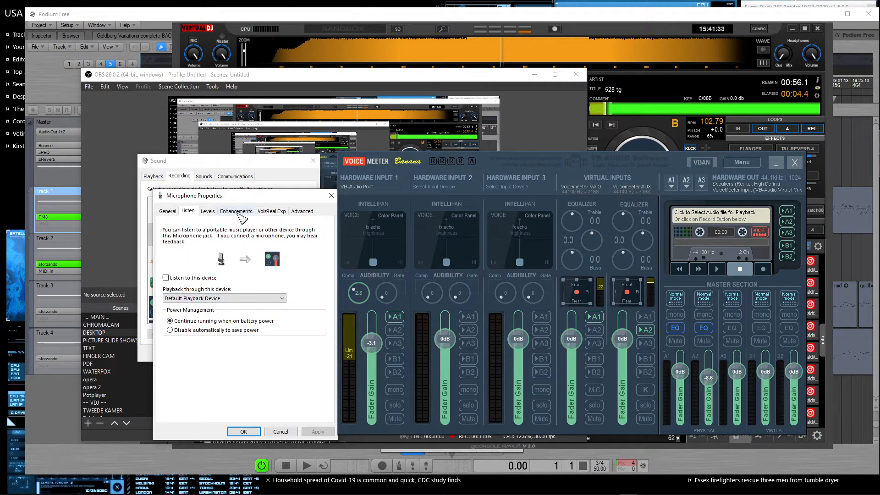
left_click(272, 213)
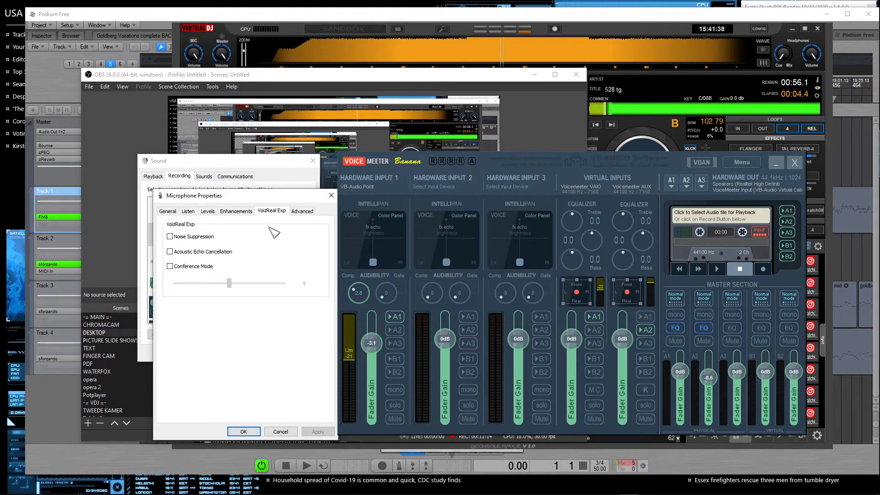
left_click(331, 195)
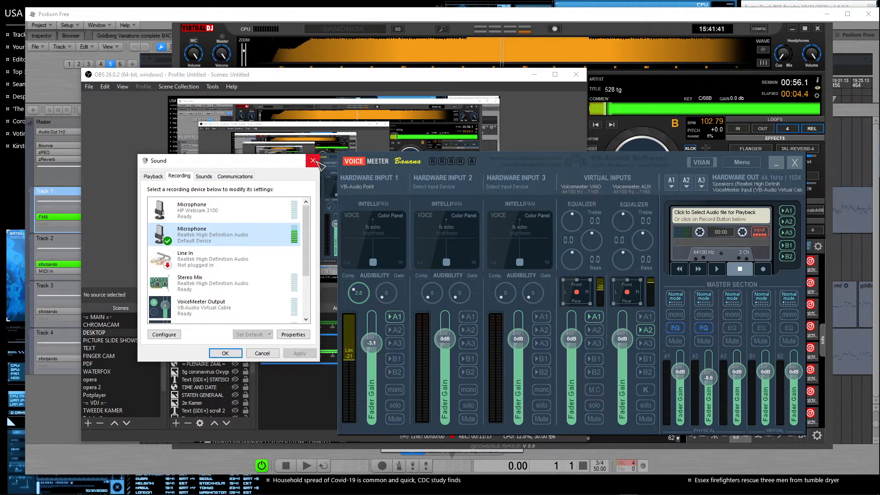
left_click(314, 161)
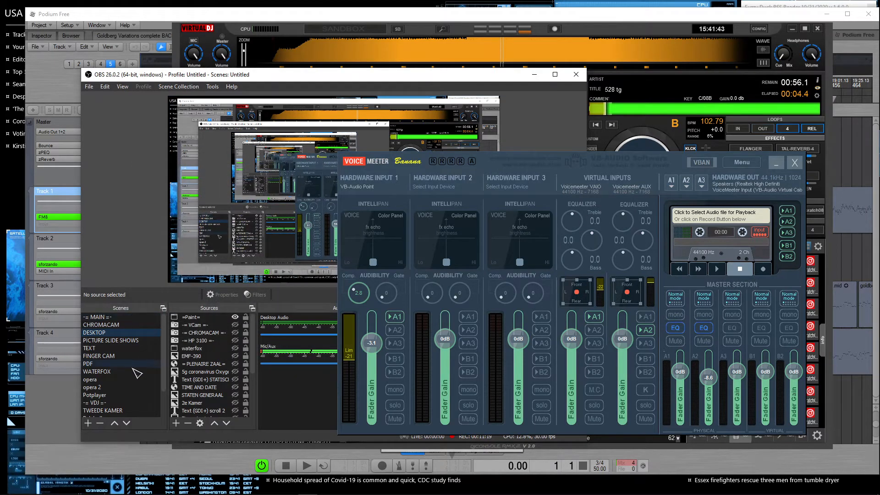
Step: Show the Voicemeeter Banana scene in OBS
scroll(135, 369, "down", 2)
left_click(109, 410)
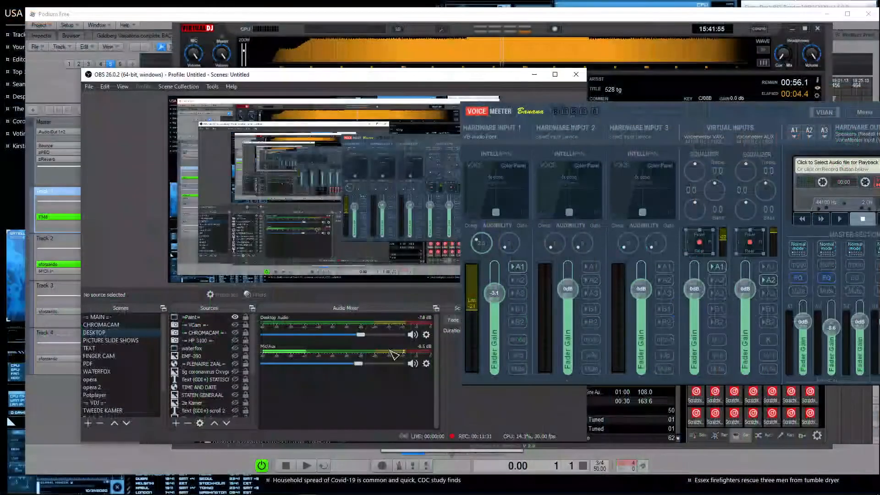
Step: Open the audio filters for the OBS Mic/Aux source and disable the Noise Suppression filter
left_click(426, 364)
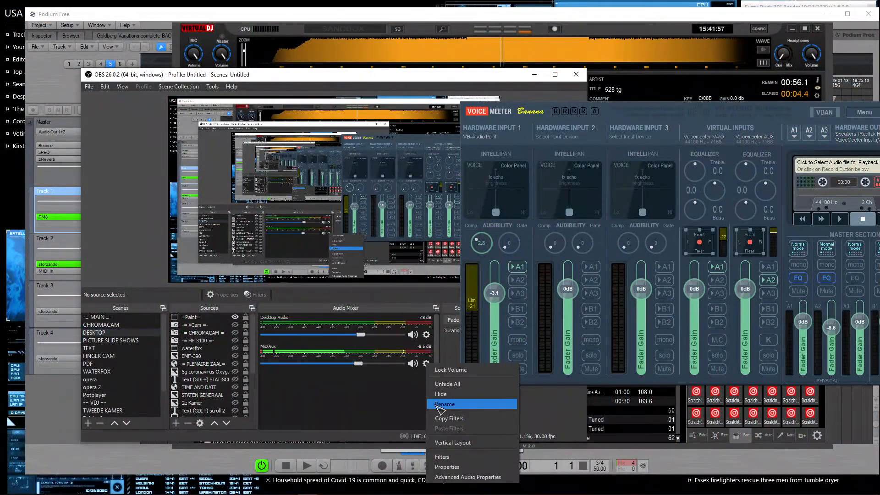
left_click(458, 457)
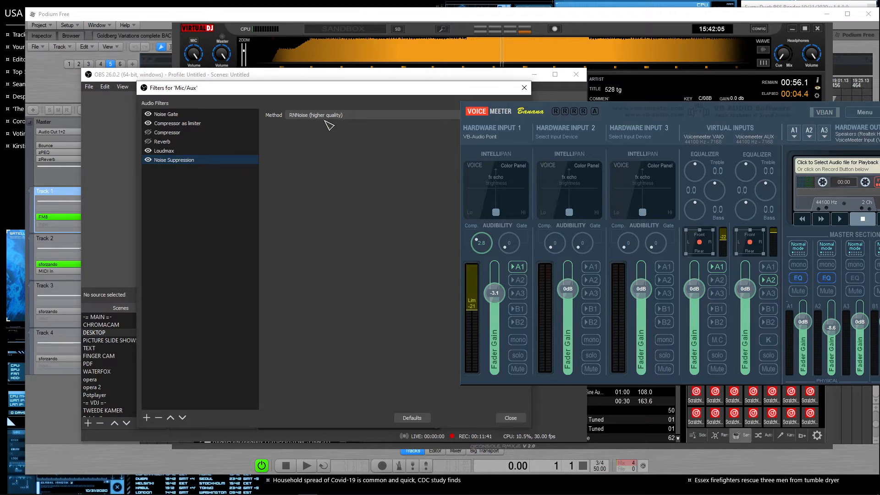
left_click_drag(338, 91, 253, 101)
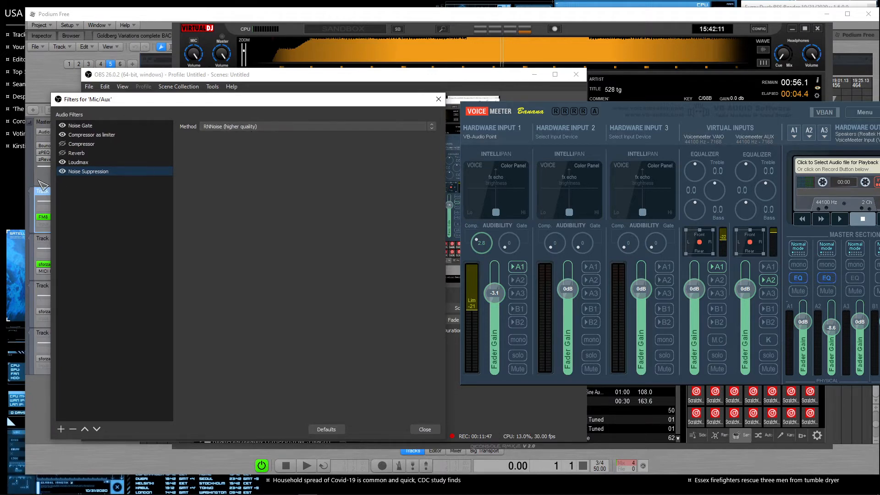
left_click(62, 172)
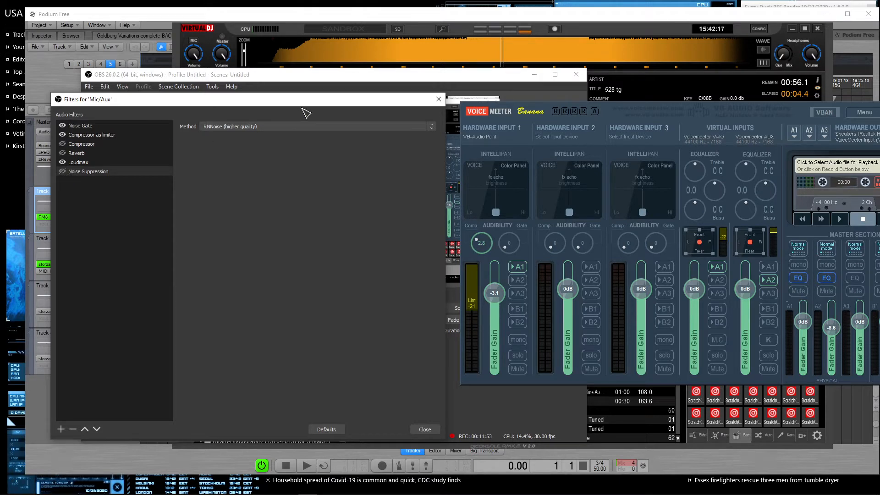
Step: Re-enable the Noise Suppression filter on the Mic/Aux source and close its filters
left_click_drag(324, 104, 372, 135)
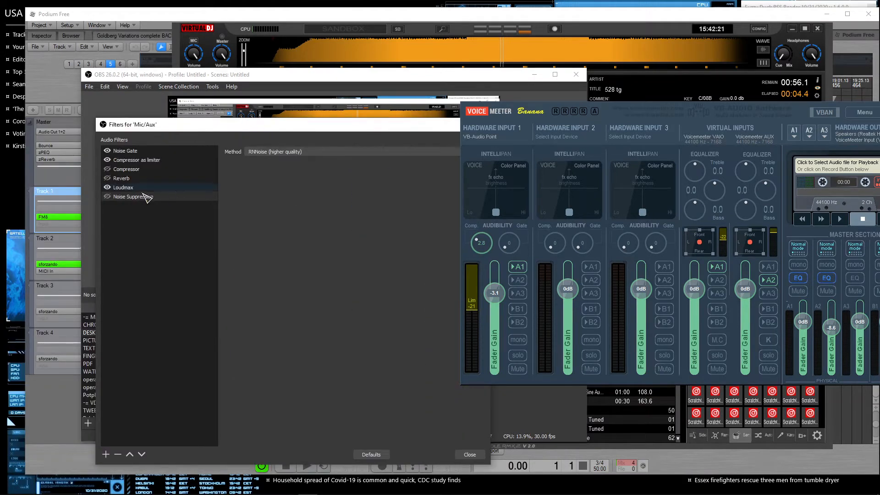
left_click(107, 197)
left_click(468, 454)
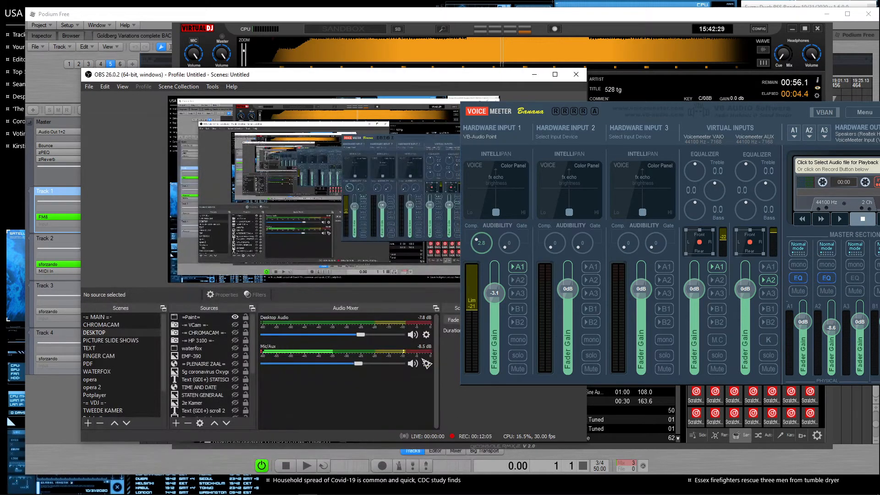
Step: Reopen the Mic/Aux filters to review the filter list and Noise Suppression method, and close them
mouse_move(515, 493)
left_click(428, 363)
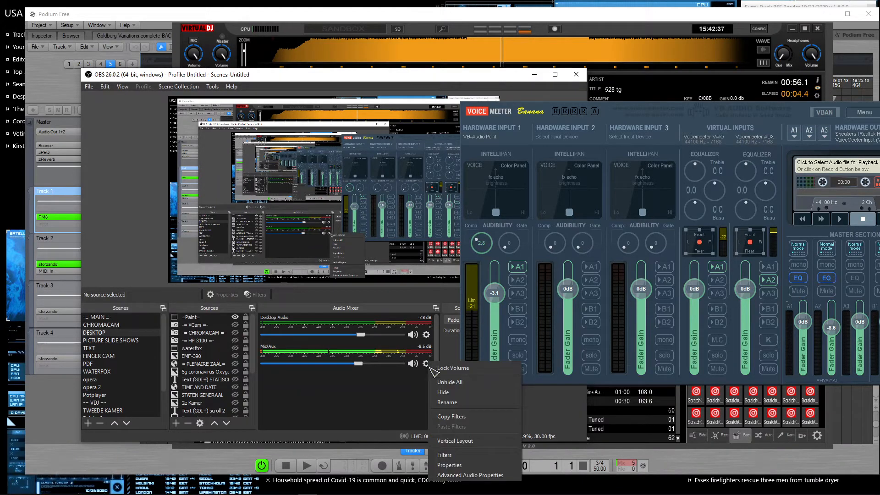
left_click(462, 454)
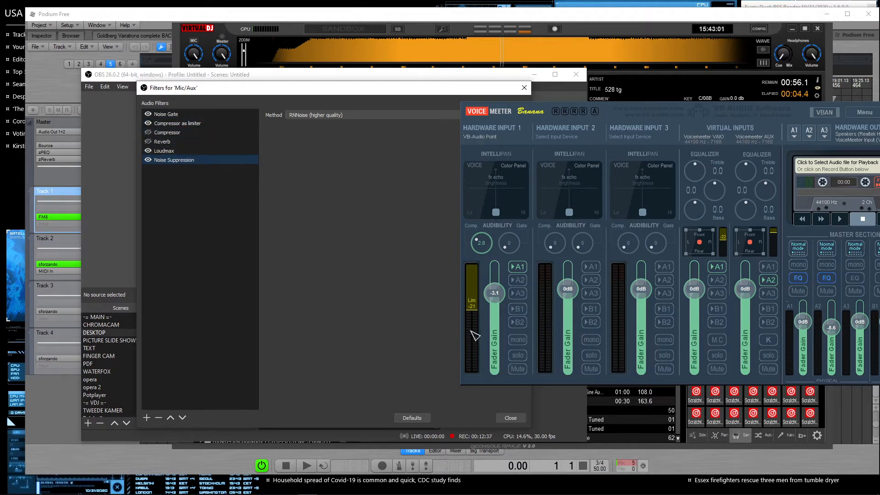
left_click(510, 418)
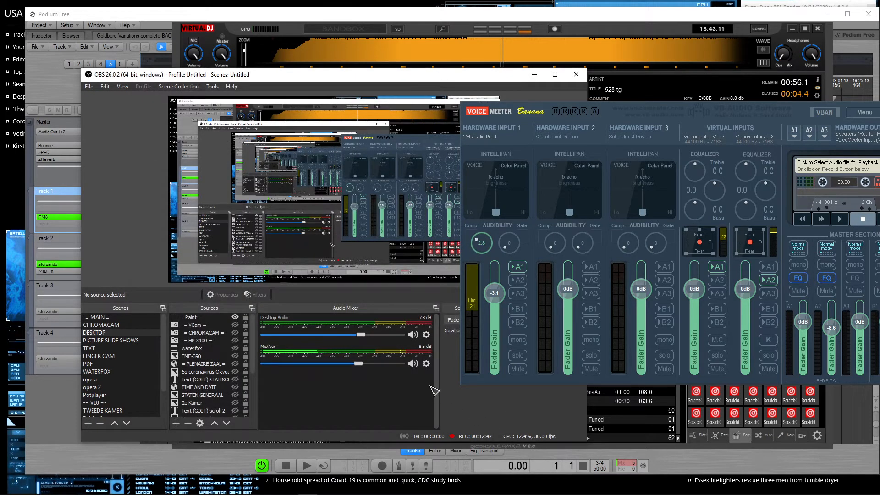
Step: Examine the Mic/Aux monitoring options and track assignments in the Advanced Audio Properties, and close the dialog
left_click(426, 363)
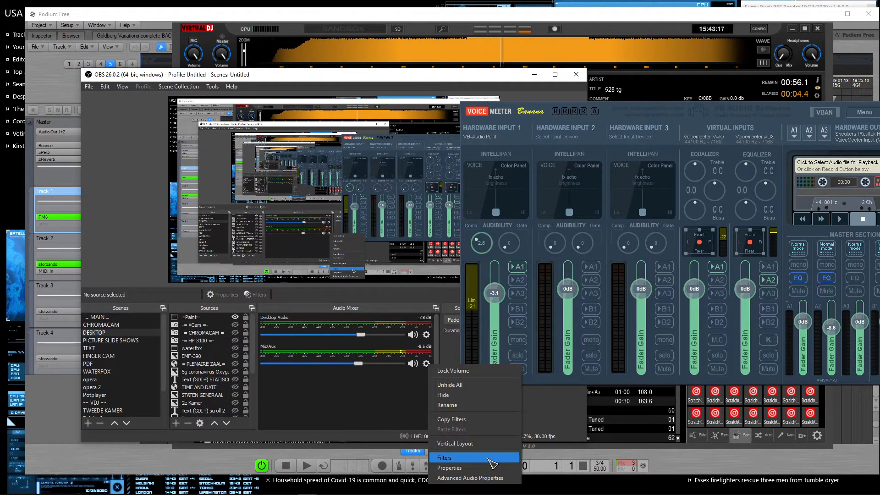
left_click(487, 478)
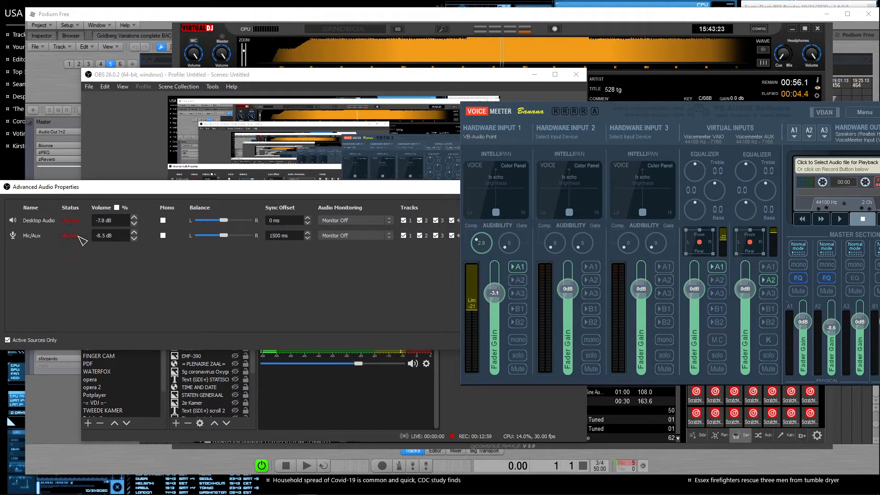
left_click(367, 239)
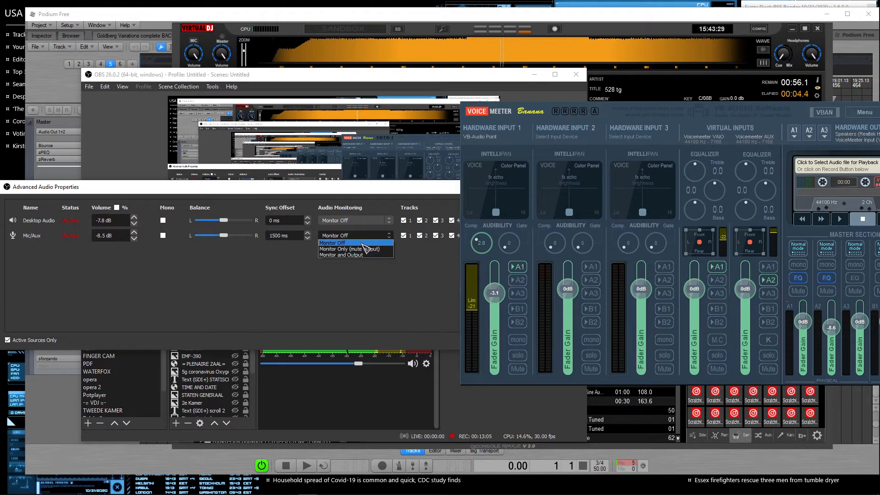
left_click(423, 265)
left_click_drag(417, 195, 293, 200)
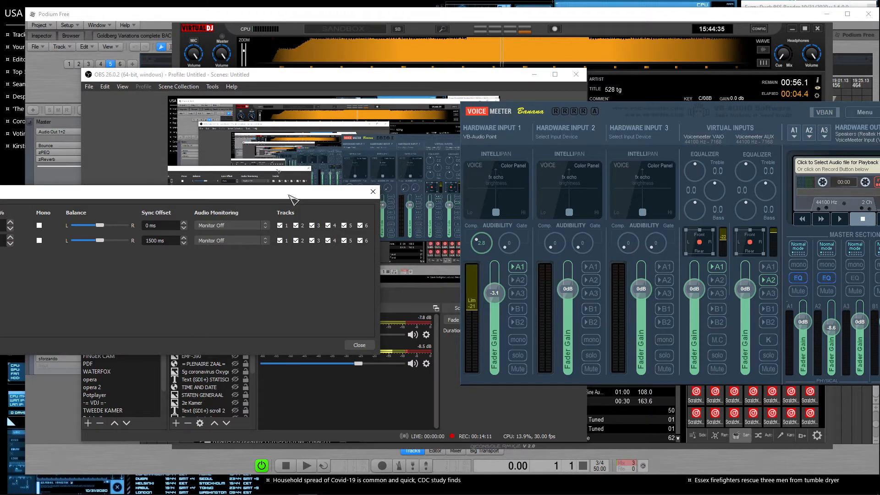
left_click(360, 345)
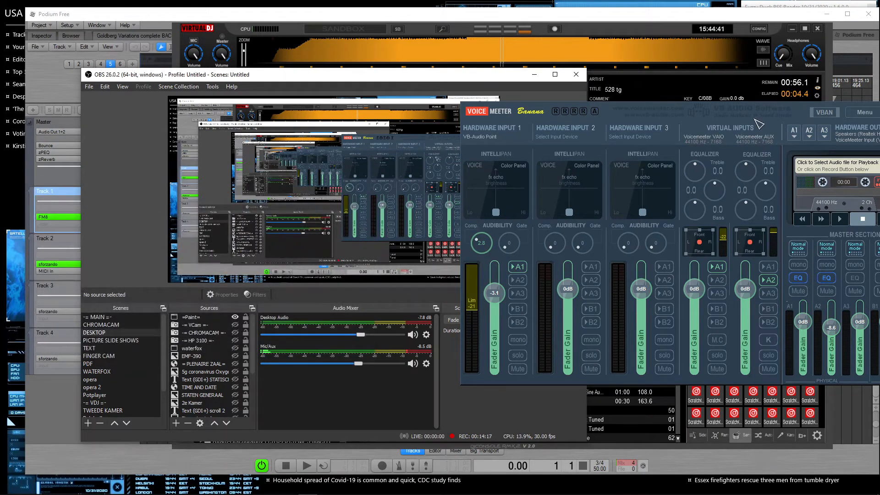
Step: Bring VoiceMeeter's hardware outputs into view and compare the devices assigned to A1 and A2 without changing them
left_click_drag(805, 117, 635, 117)
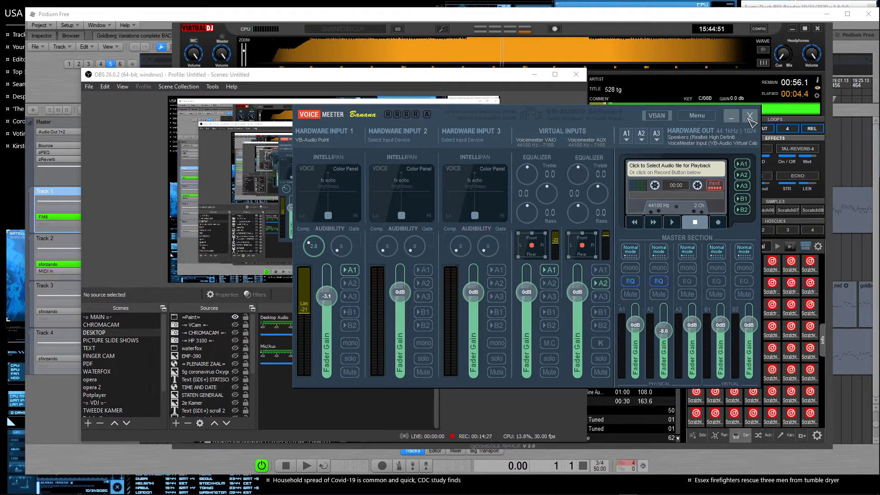
left_click(627, 139)
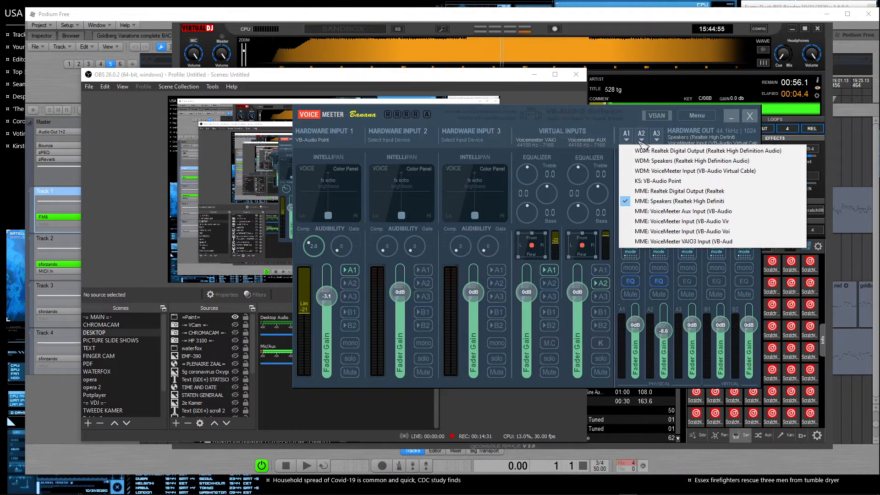
left_click(641, 139)
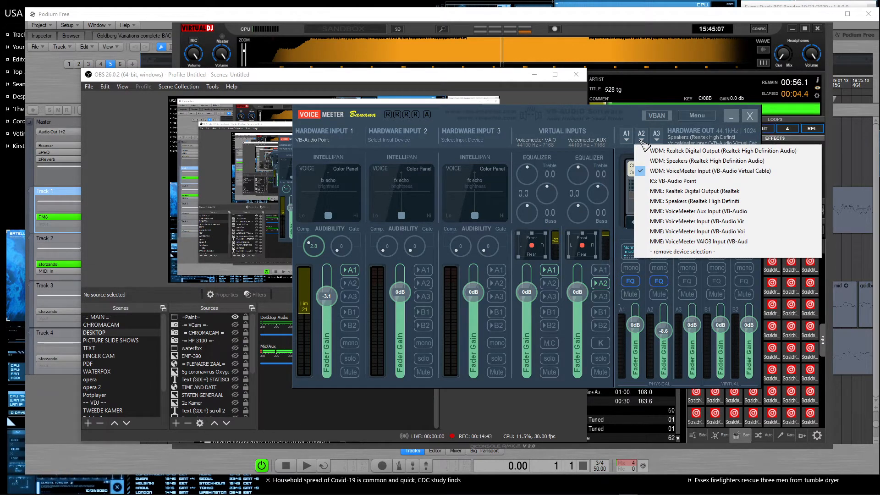
left_click(626, 139)
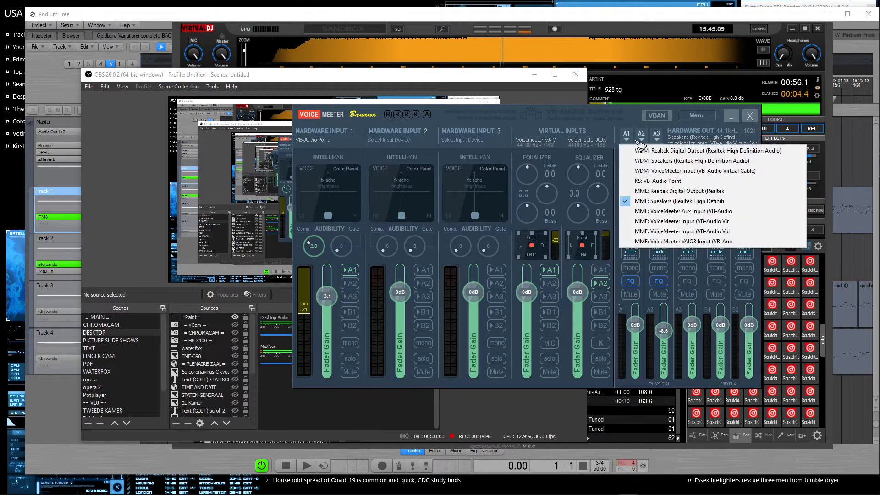
left_click(641, 139)
left_click(644, 140)
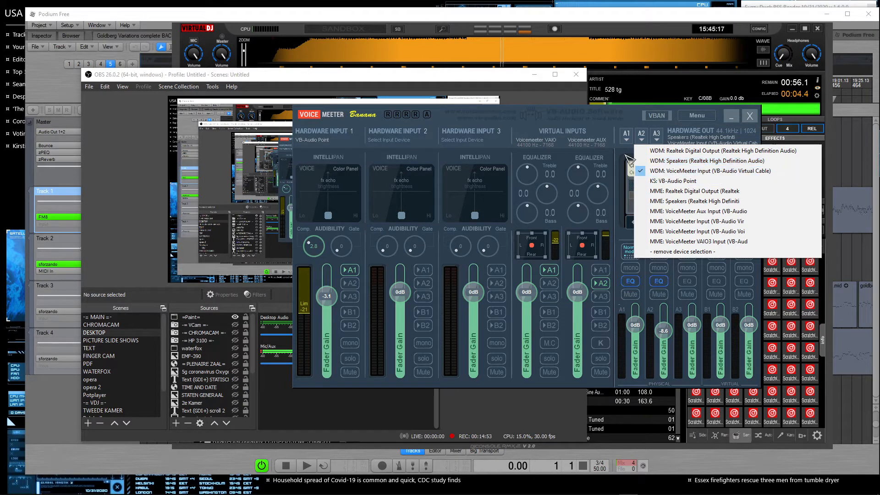
left_click(627, 154)
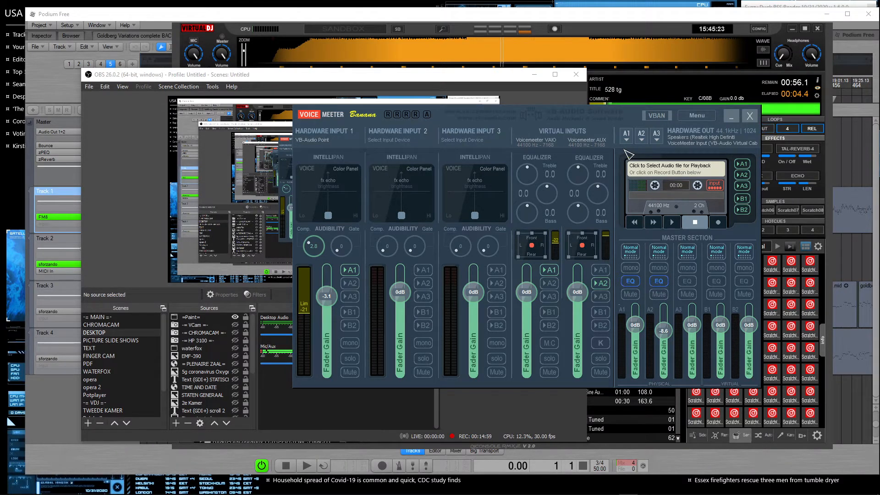
Step: Close the VoiceMeeter window and review the global audio devices, meters and monitoring device in the OBS audio settings
mouse_move(537, 493)
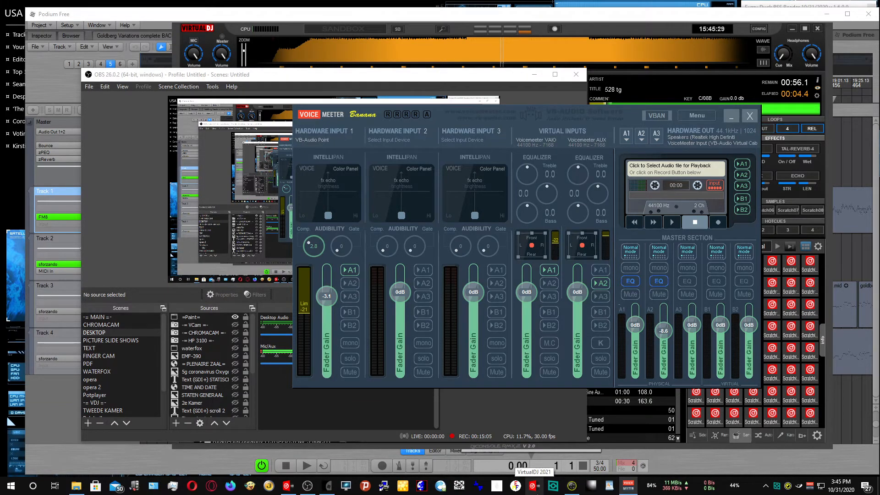
left_click(750, 117)
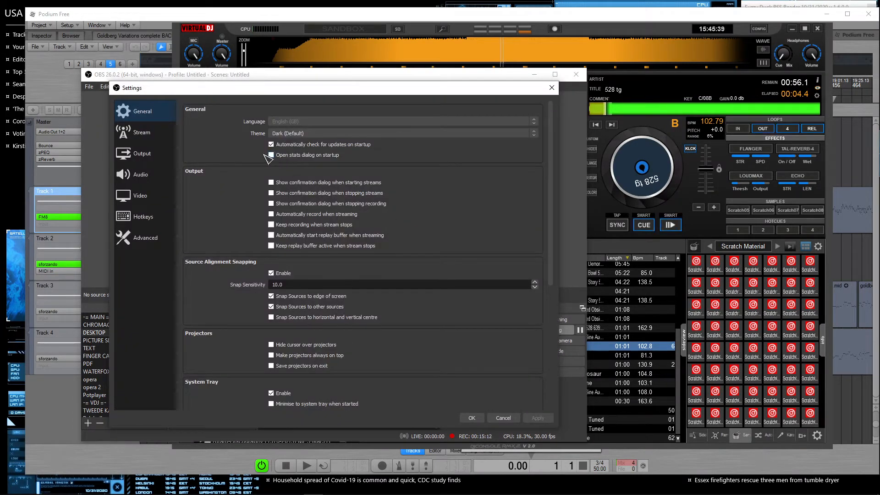
left_click(146, 175)
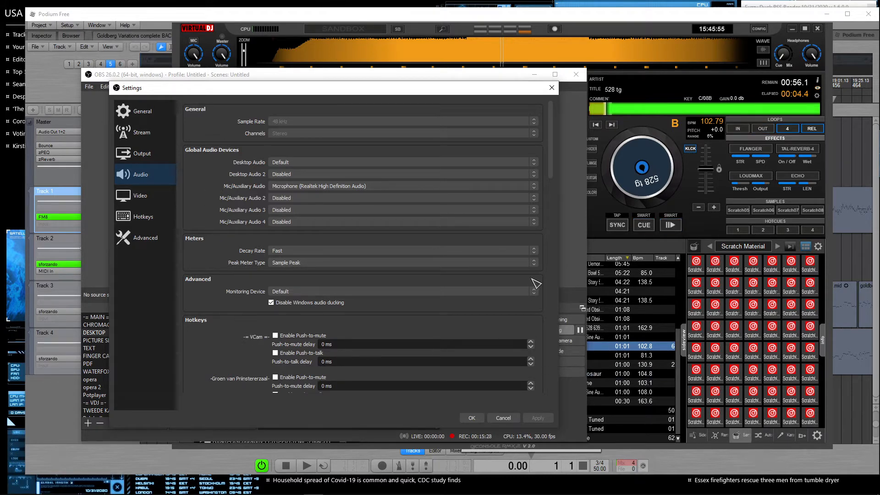
left_click(552, 274)
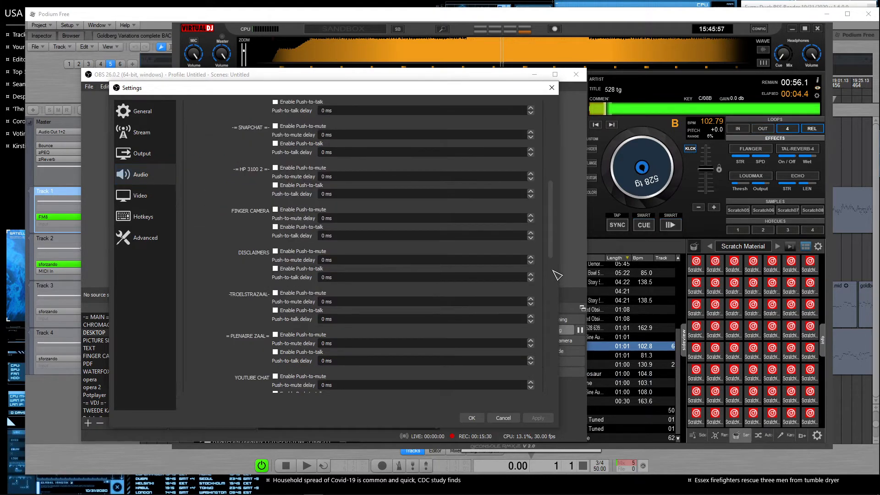
left_click_drag(557, 274, 555, 99)
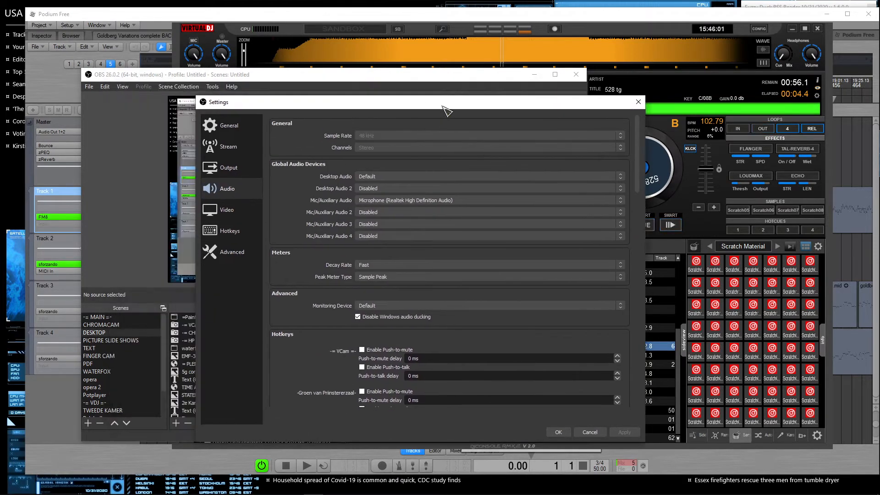
left_click_drag(360, 92, 446, 106)
Step: Look through the OBS General settings, from output confirmations to the multiview options
left_click(233, 127)
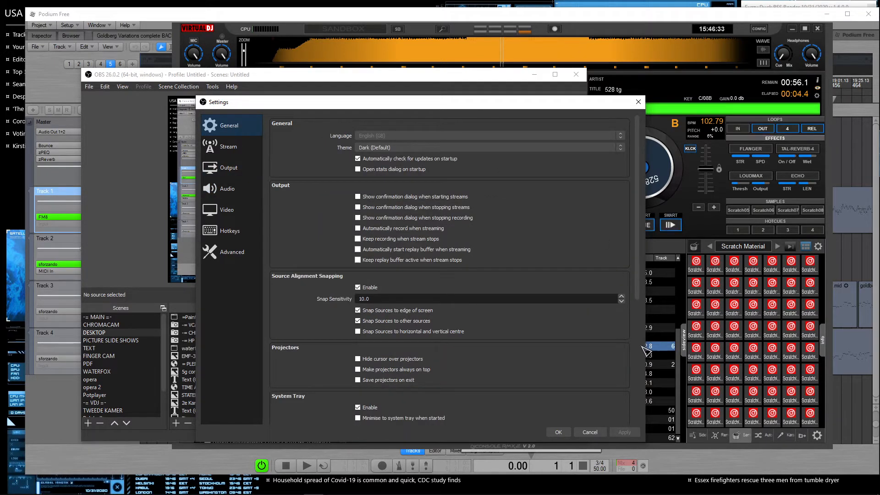
scroll(644, 350, "down", 5)
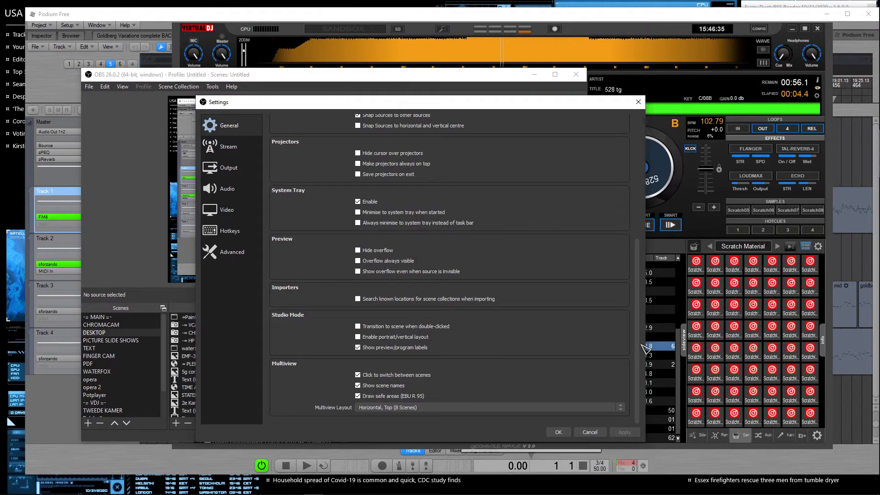
scroll(640, 165, "up", 5)
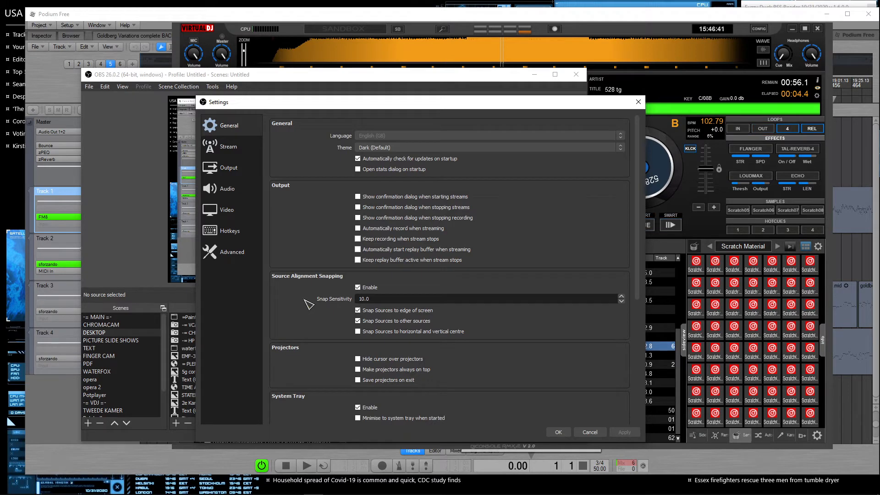
Step: Open the OBS Stream settings, expand the service choices to show all, and look through the full list of streaming services
left_click(228, 149)
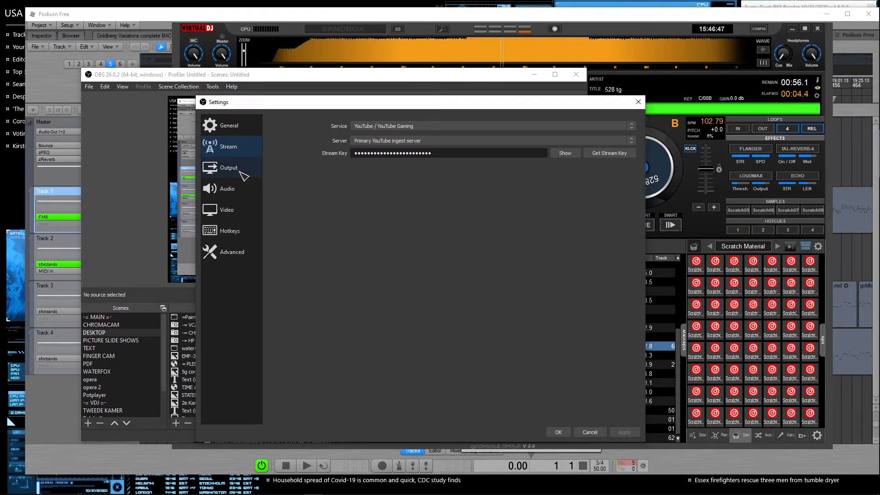
left_click(475, 126)
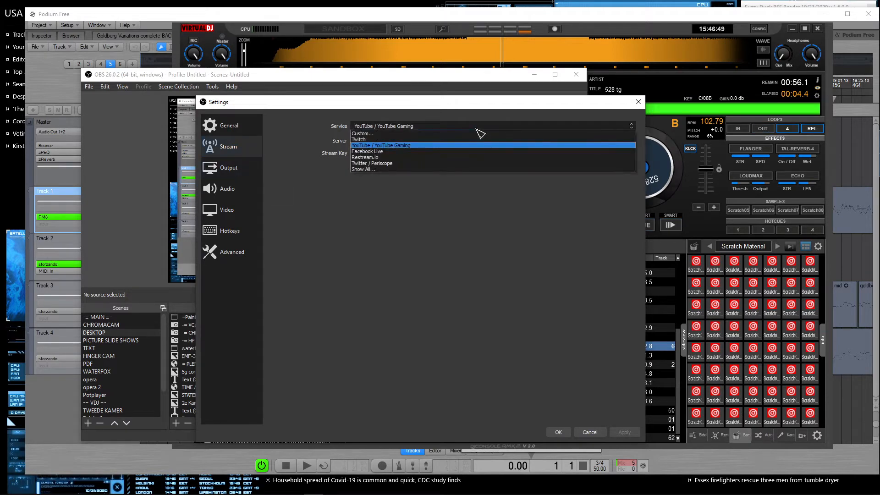
left_click(361, 169)
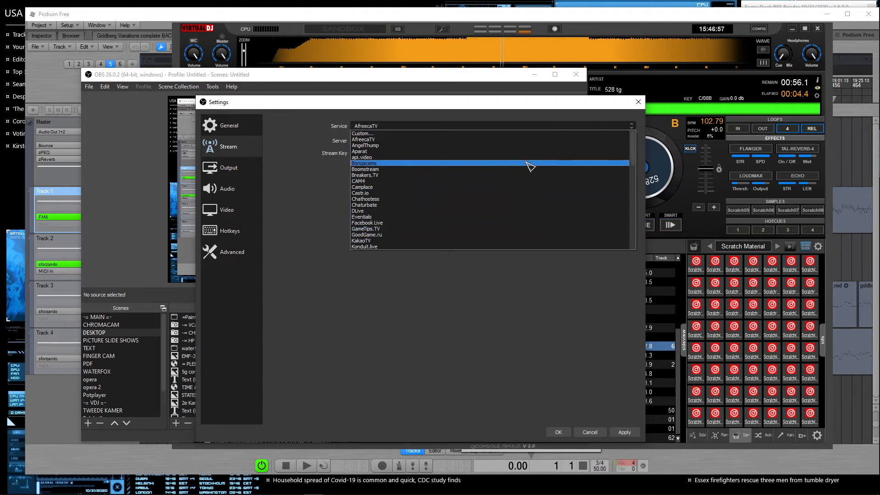
left_click(633, 193)
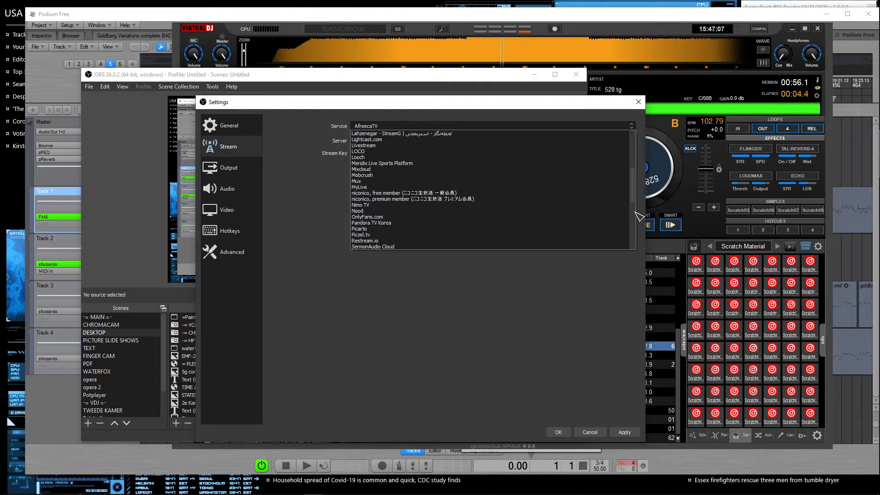
left_click(636, 212)
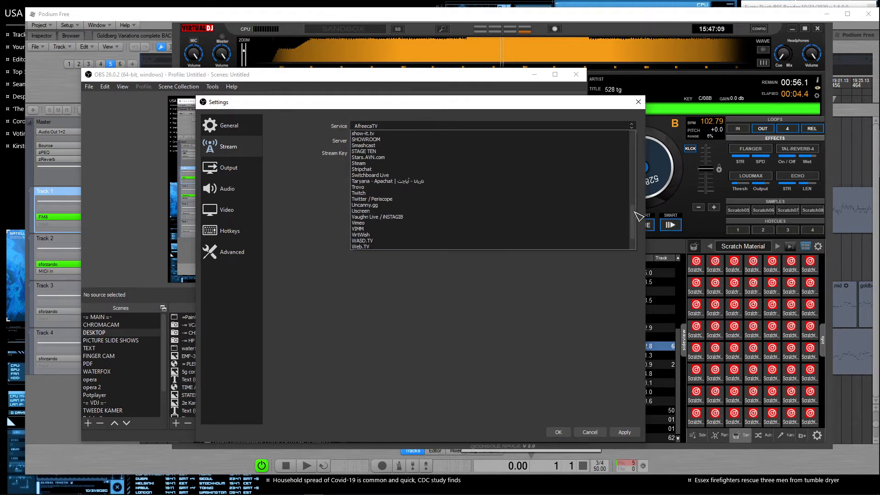
scroll(635, 211, "down", 2)
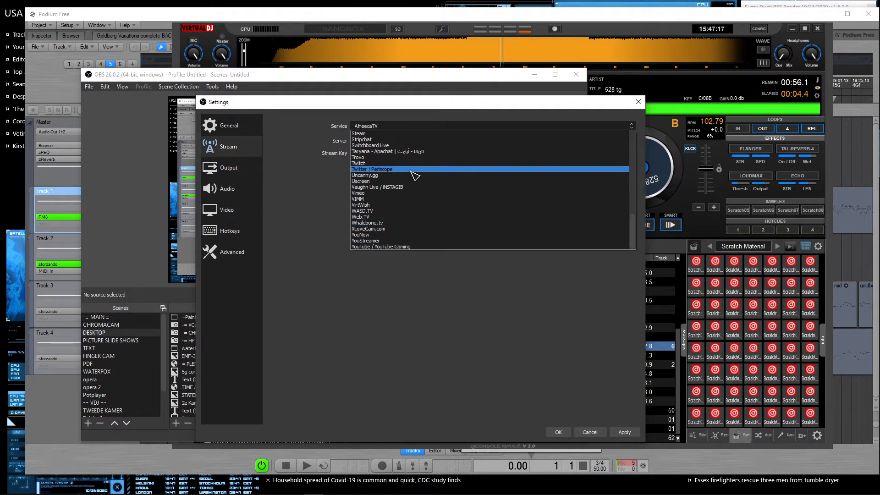
left_click(416, 294)
Step: Browse the full list of streaming services again and set the service to Custom
left_click(631, 127)
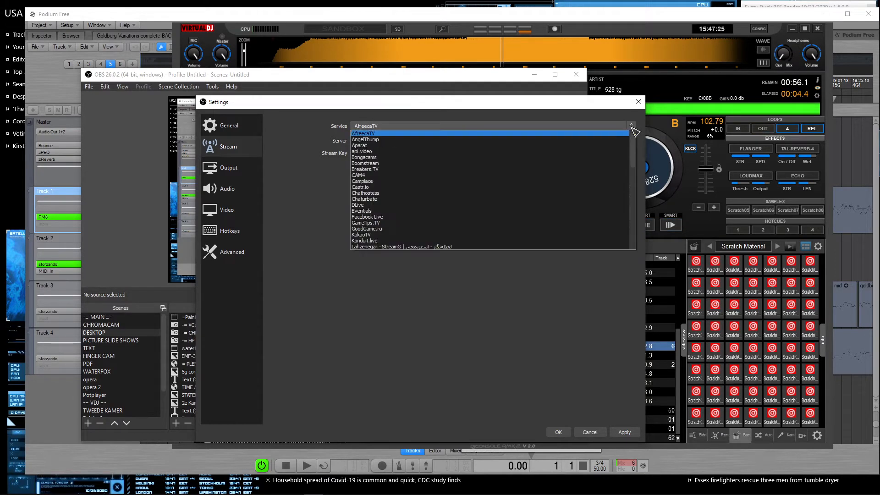
scroll(560, 145, "down", 20)
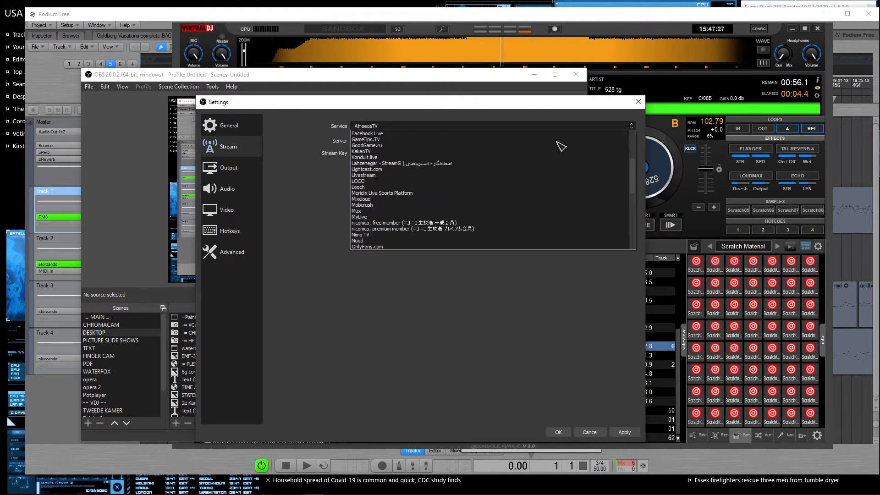
scroll(560, 145, "up", 20)
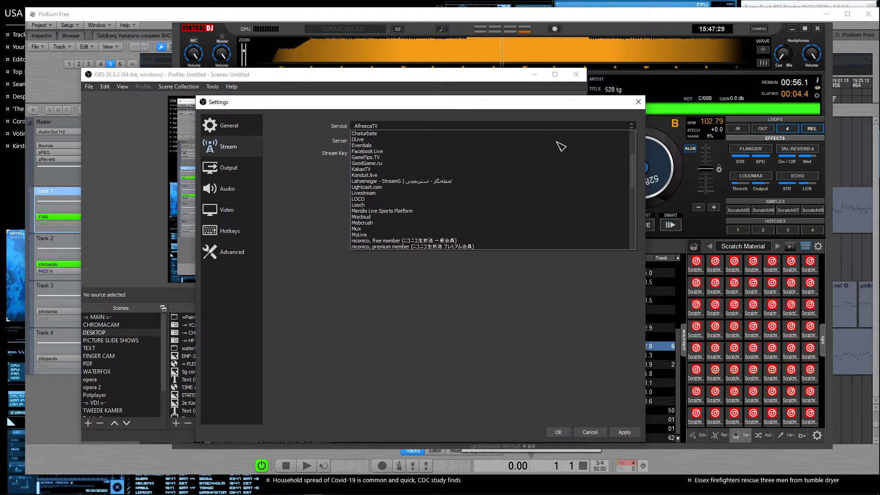
scroll(560, 146, "down", 5)
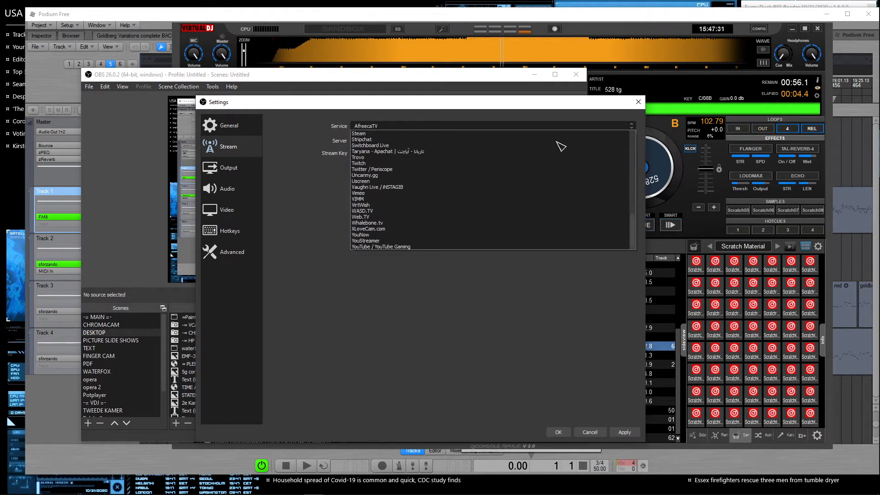
scroll(560, 145, "up", 5)
scroll(560, 146, "up", 1)
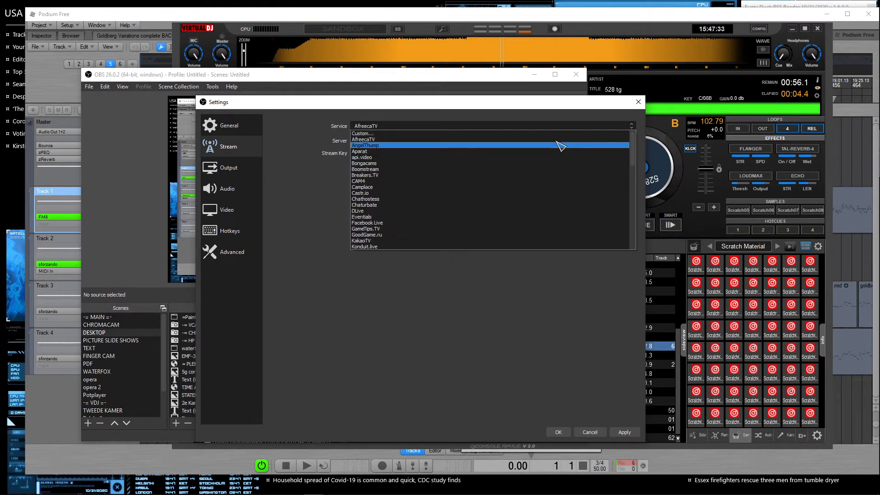
left_click(489, 133)
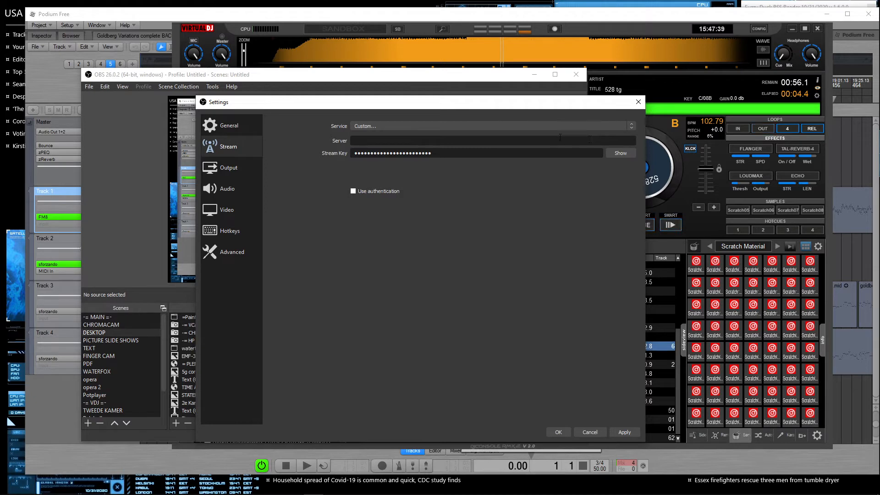
Step: Set the streaming service back to YouTube / YouTube Gaming
left_click(632, 127)
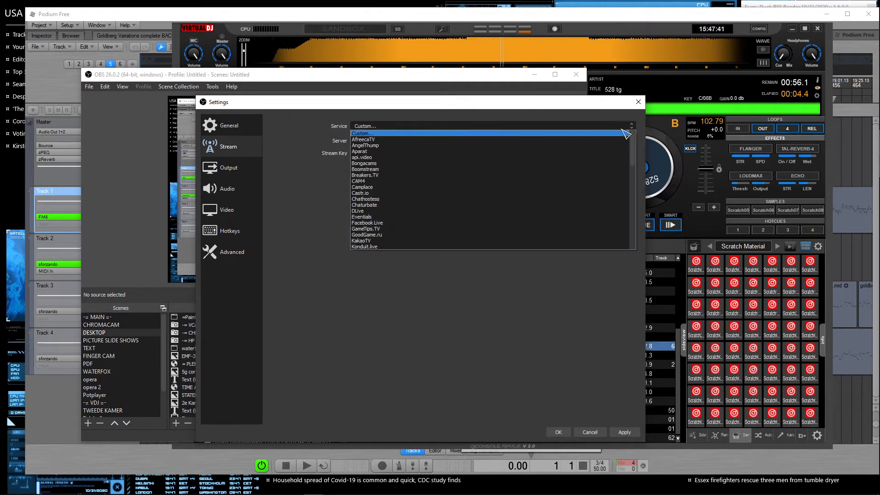
scroll(544, 170, "down", 6)
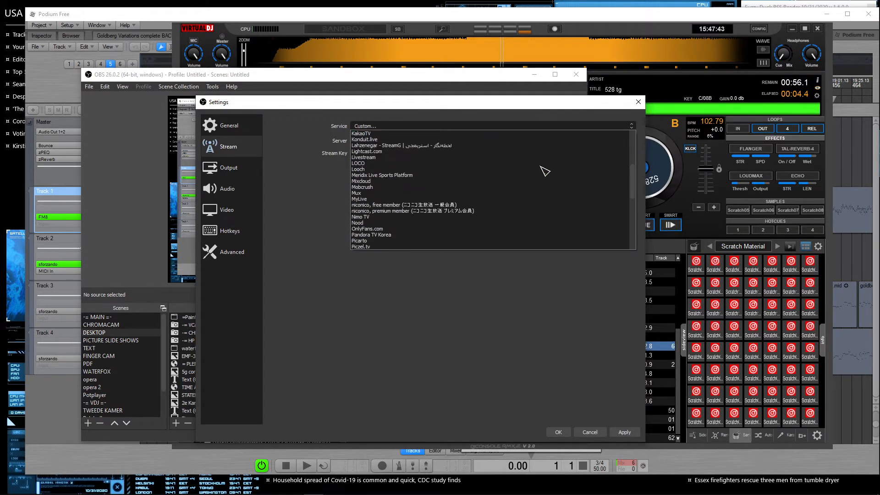
scroll(544, 171, "down", 10)
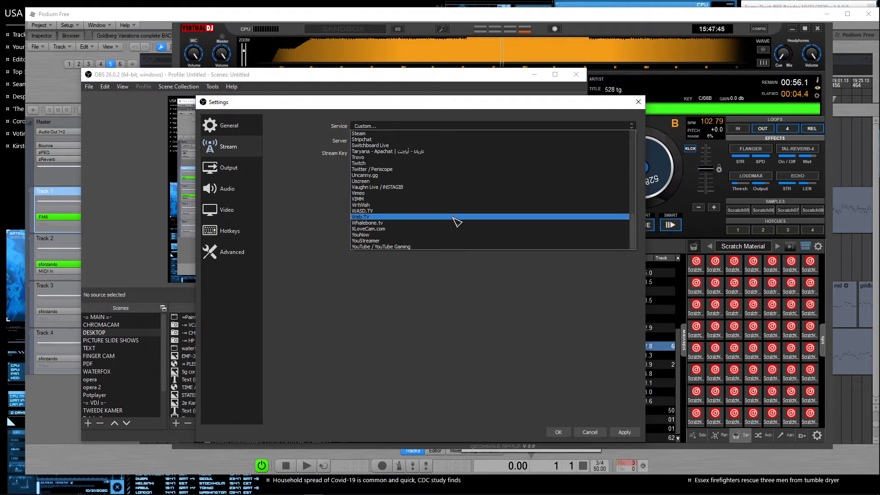
left_click(453, 247)
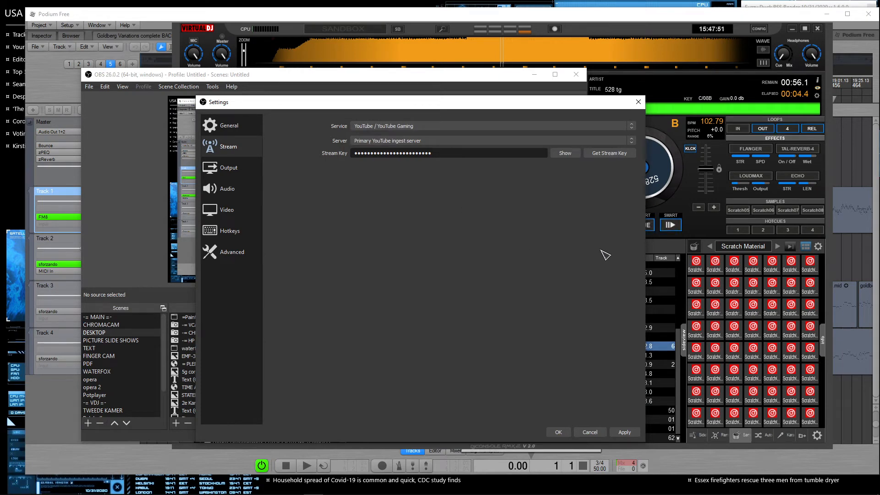
Step: Review the Output settings for streaming, recording, the audio tracks and the replay buffer
left_click(236, 172)
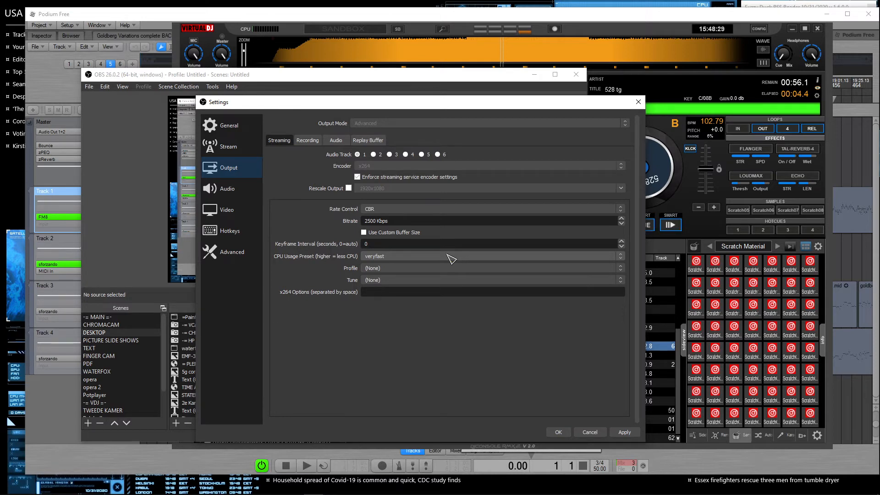
left_click(307, 141)
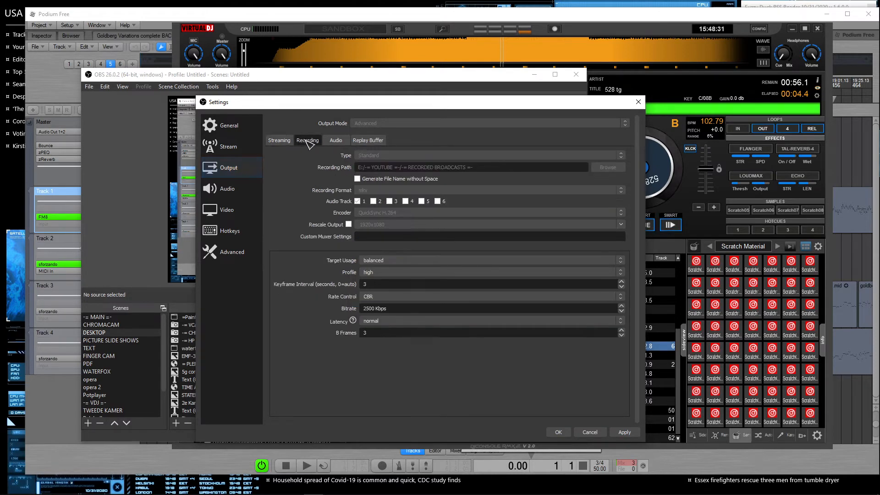
left_click(335, 142)
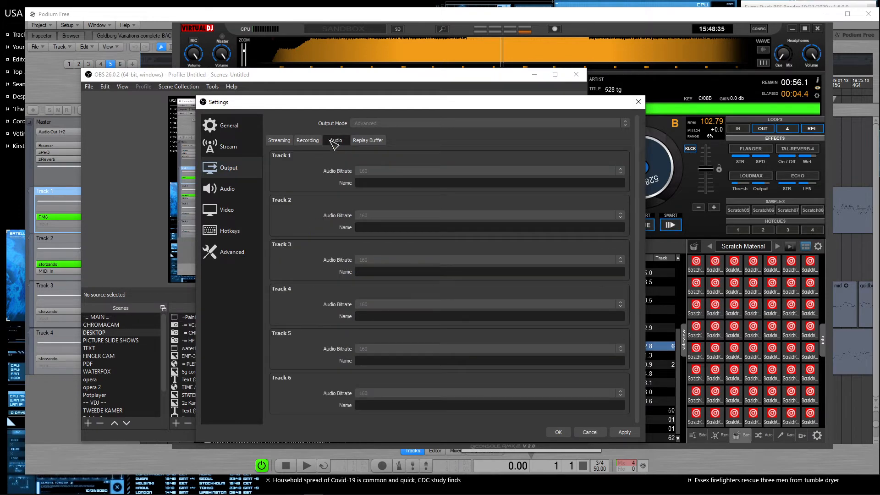
left_click(369, 142)
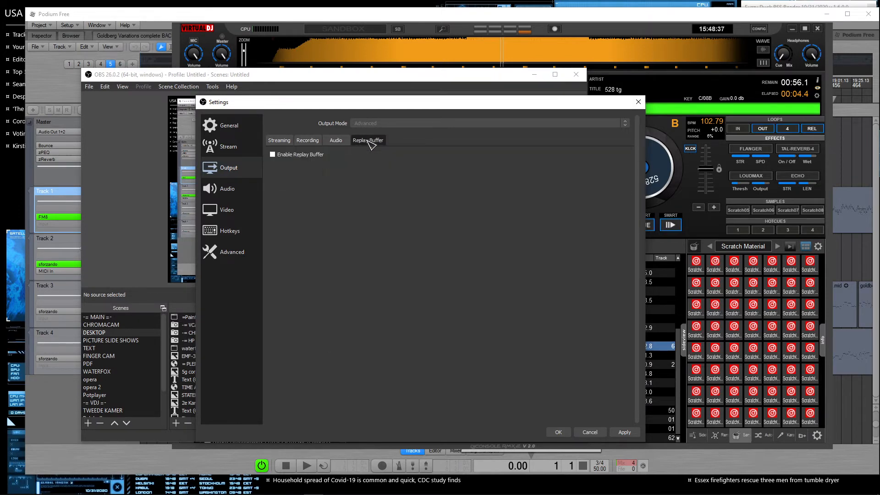
Step: Review the Audio and Video settings, and look through the hotkey assignments down to the Mic/Aux mute and unmute entries
left_click(244, 194)
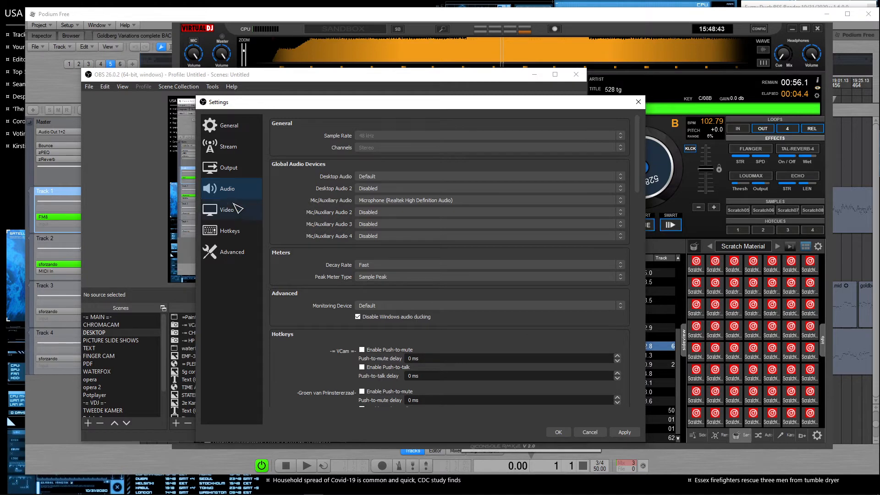
left_click(237, 212)
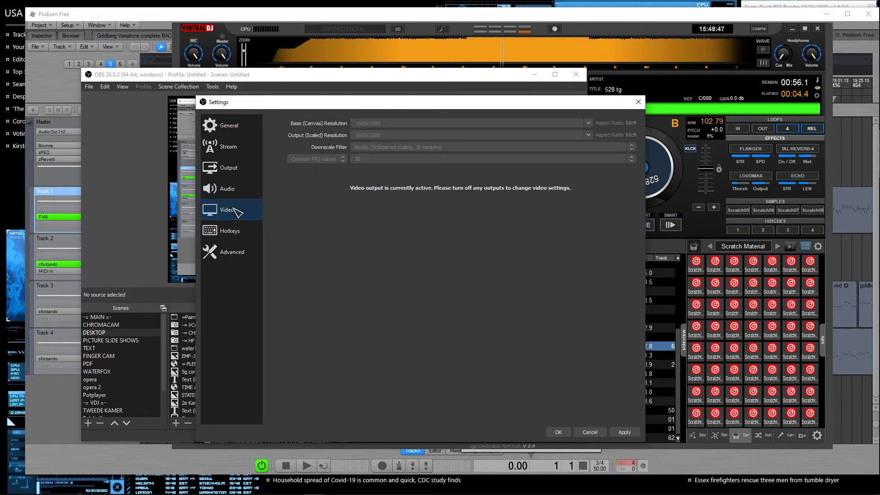
left_click(236, 234)
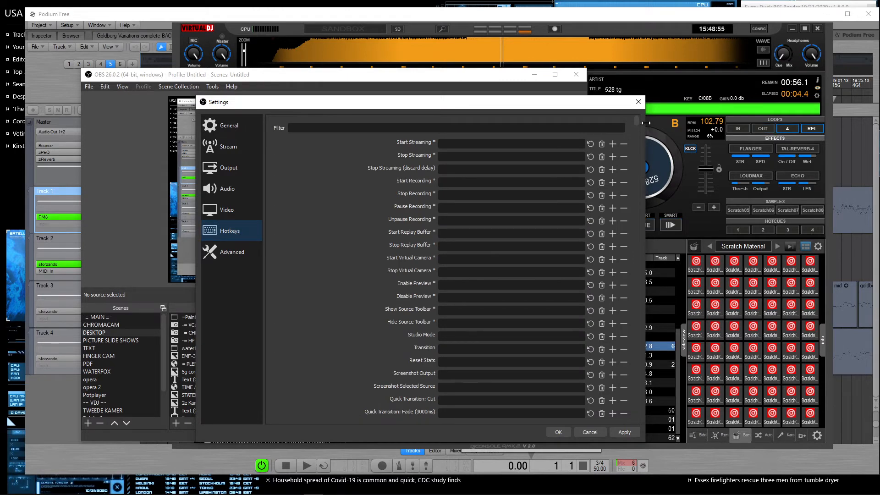
left_click_drag(639, 121, 645, 147)
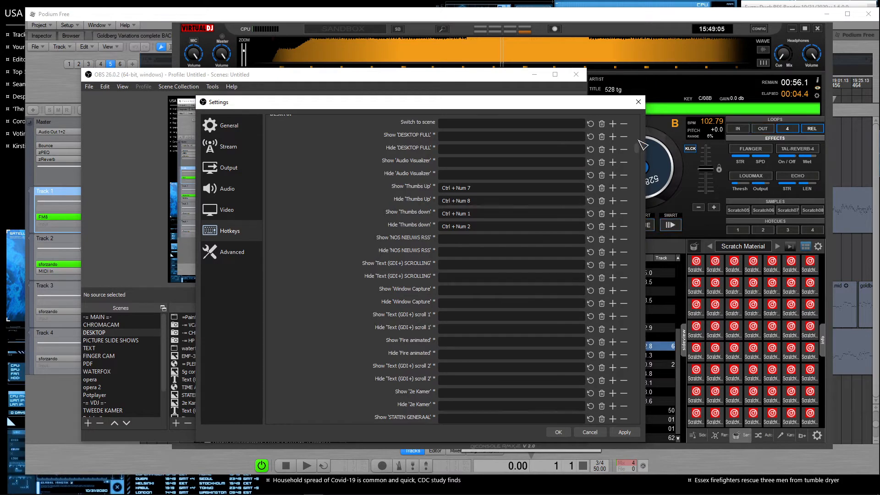
left_click_drag(637, 146, 645, 382)
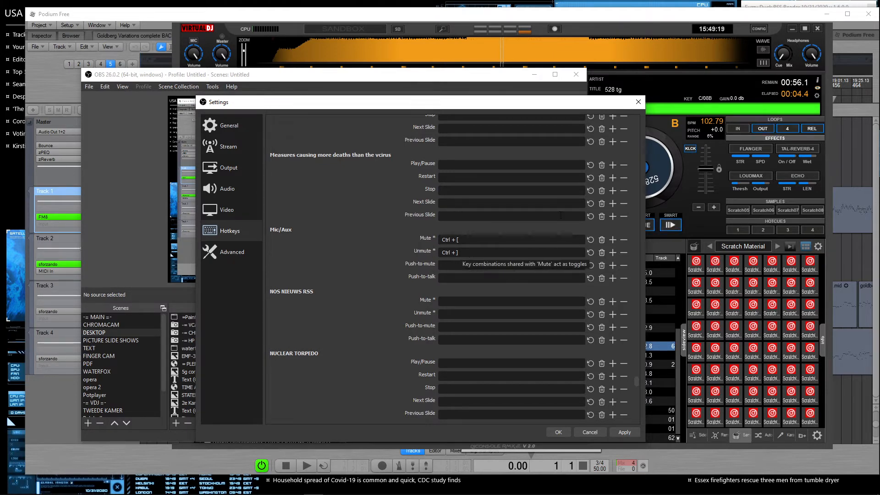
Step: Examine the Advanced settings, including the process priority choices and network options, and close the settings without saving
left_click(243, 254)
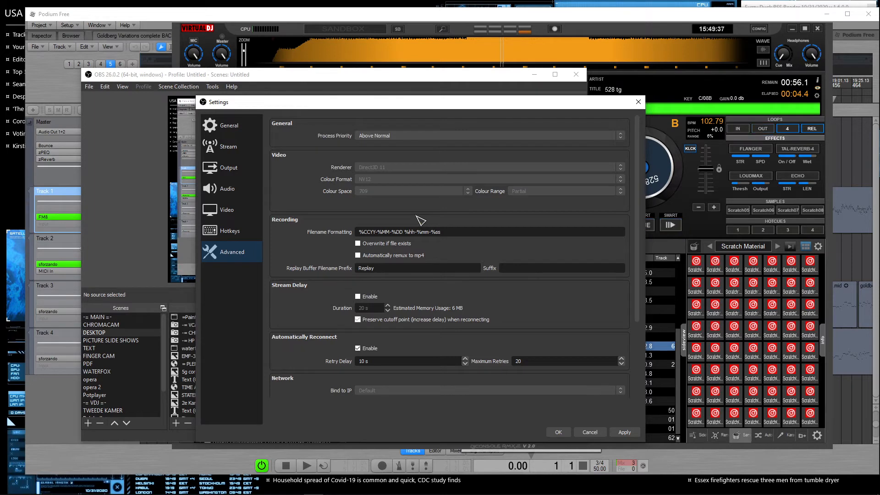
left_click(476, 142)
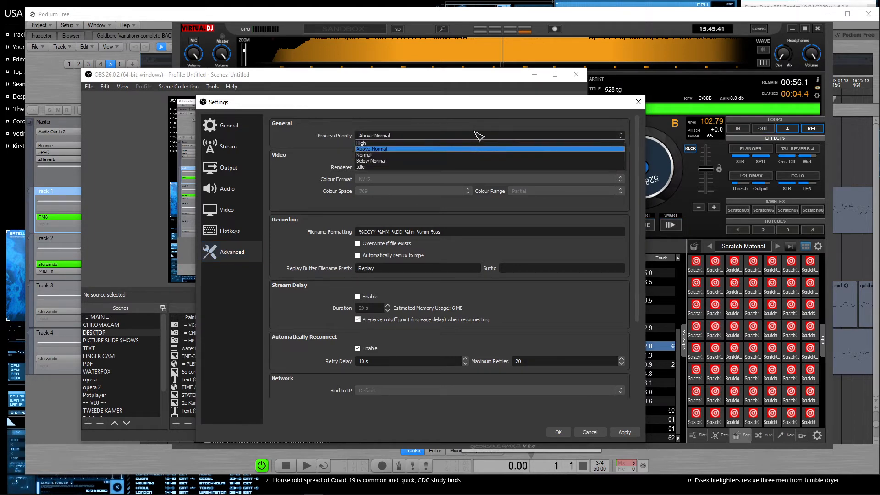
left_click(479, 123)
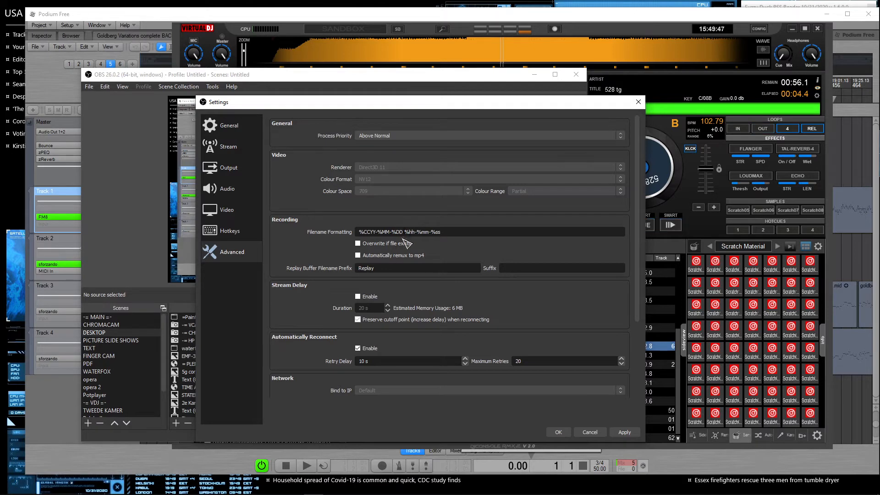
scroll(644, 339, "down", 5)
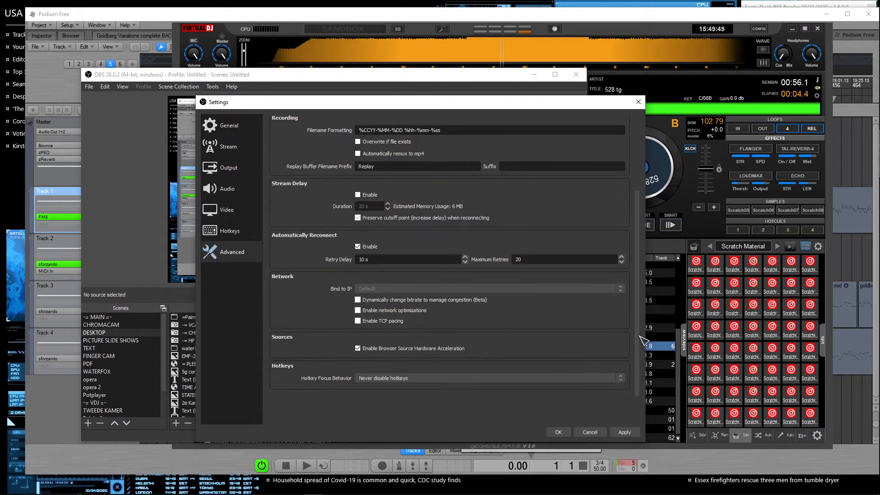
left_click(591, 432)
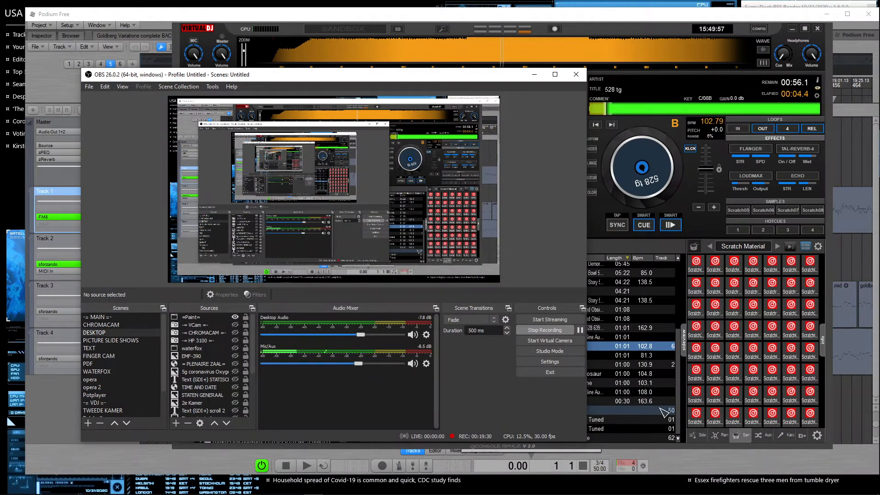
Step: Open XSplit VCam and close its login window, and briefly show and hide the VCam source in the OBS DESKTOP scene
mouse_move(673, 494)
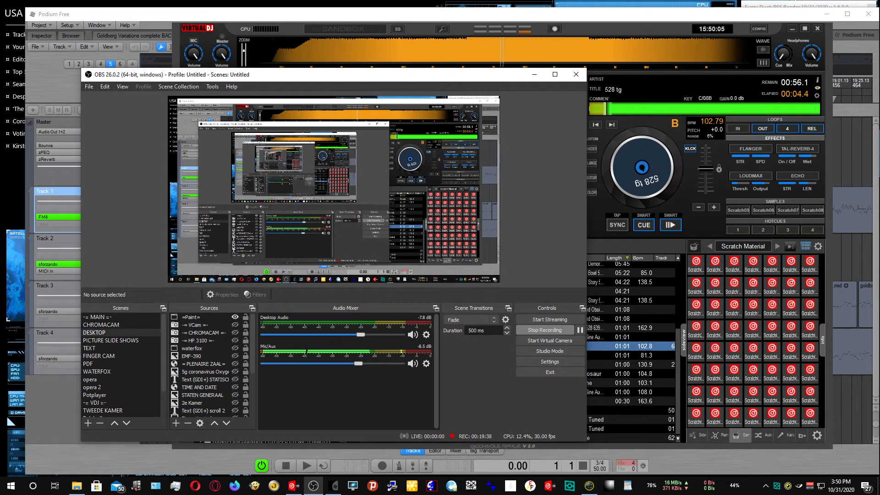
left_click(778, 486)
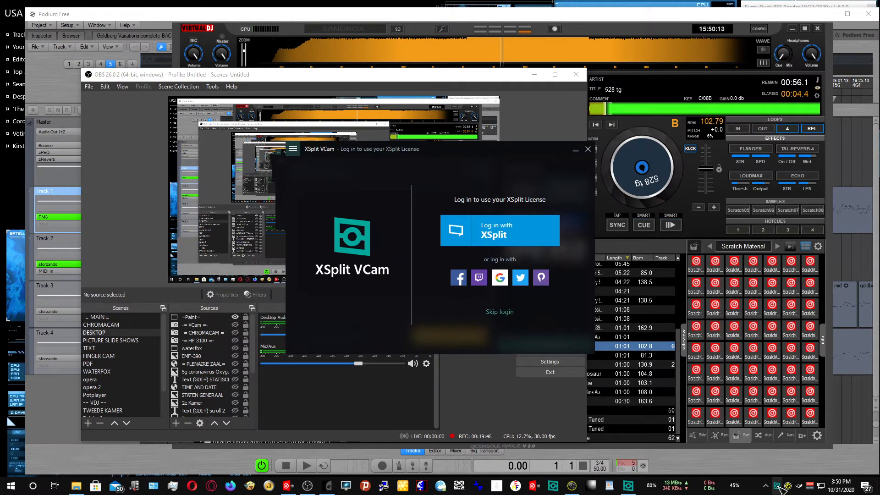
left_click(588, 149)
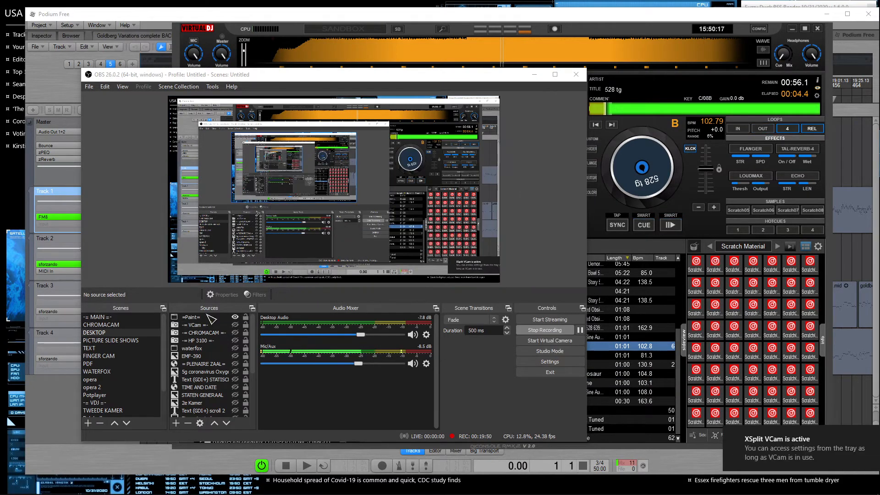
left_click(239, 326)
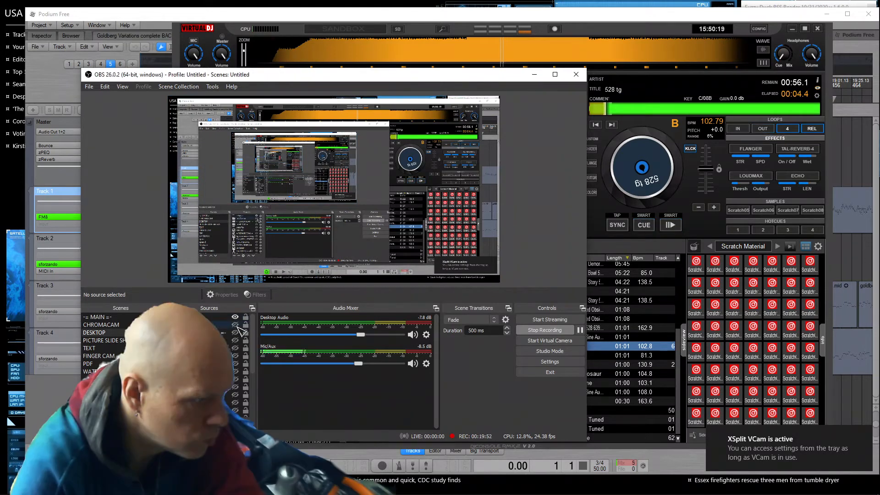
left_click(238, 326)
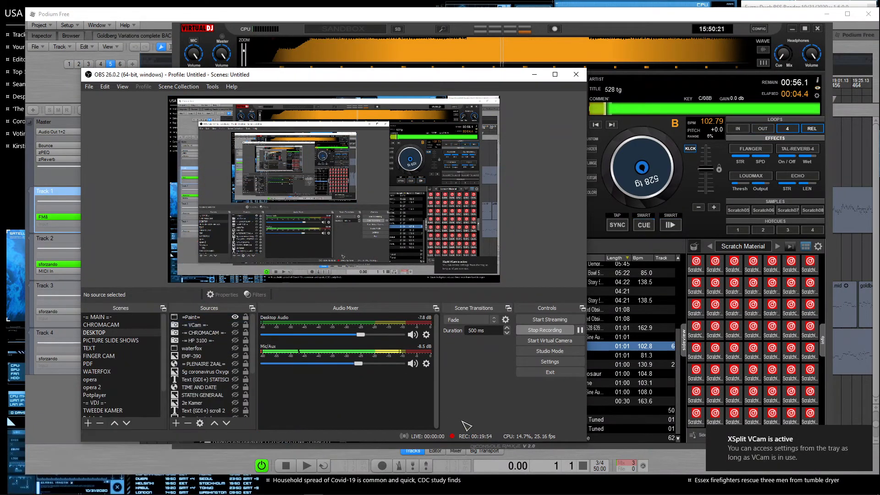
Step: Open Snap Camera, review its camera, resolution, microphone and hotkey settings, and close it
left_click(591, 487)
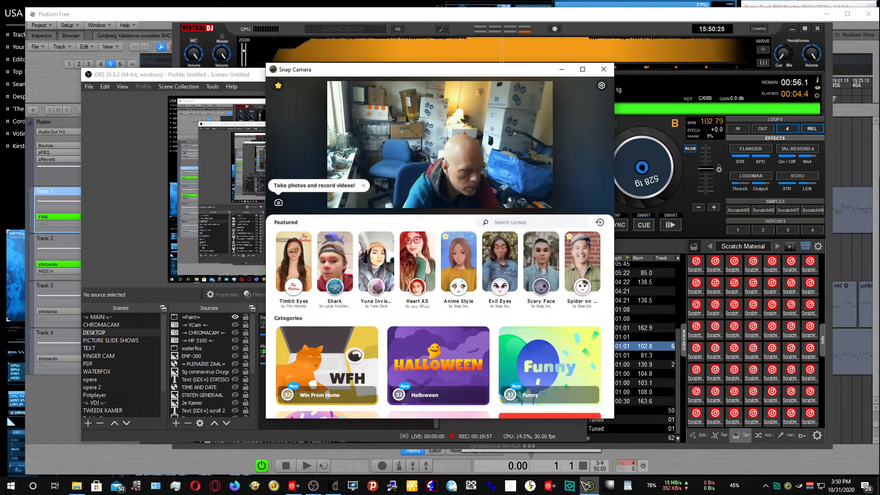
left_click(601, 86)
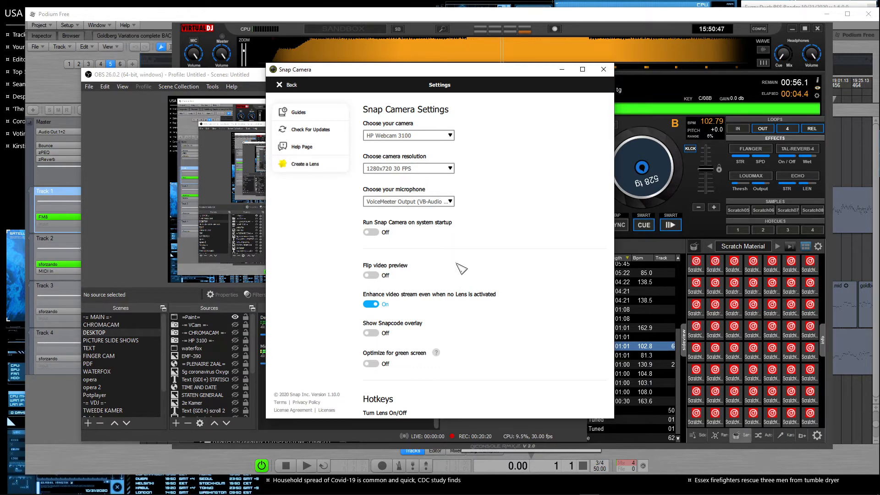
scroll(461, 264, "down", 5)
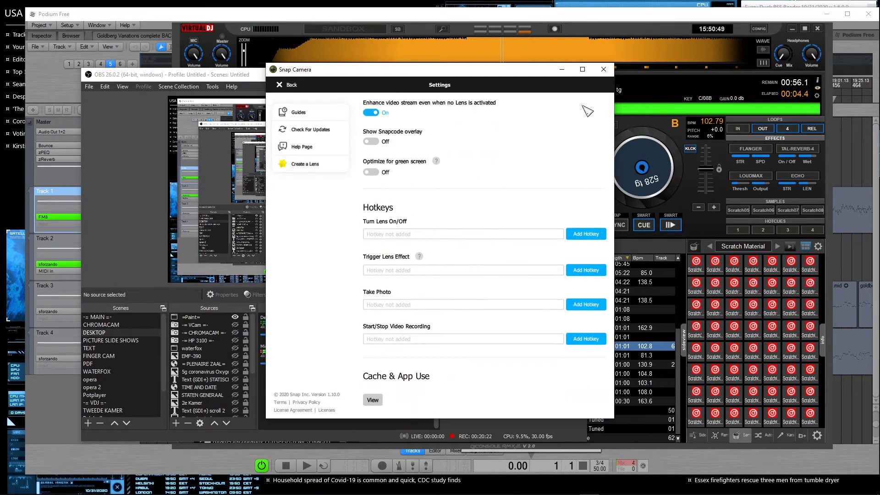
left_click(604, 69)
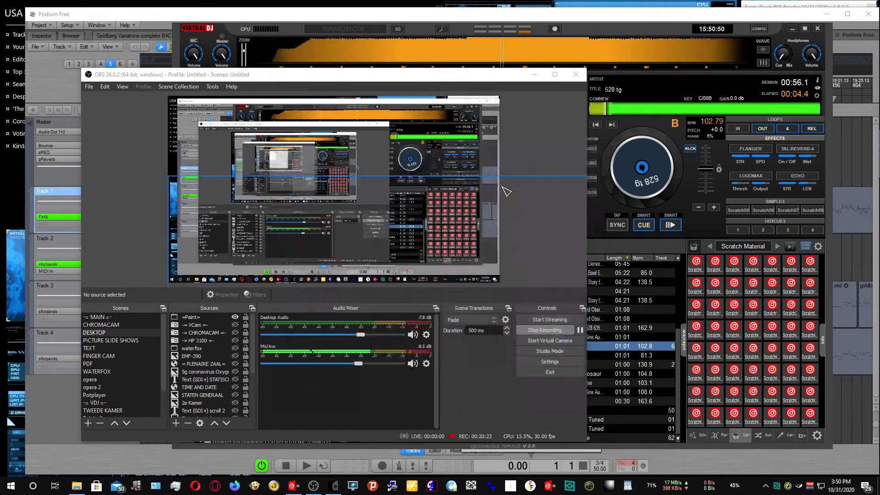
Step: Briefly mute and unmute the Mic/Aux channel in the OBS mixer, and reposition the OBS window over VirtualDJ
left_click(413, 363)
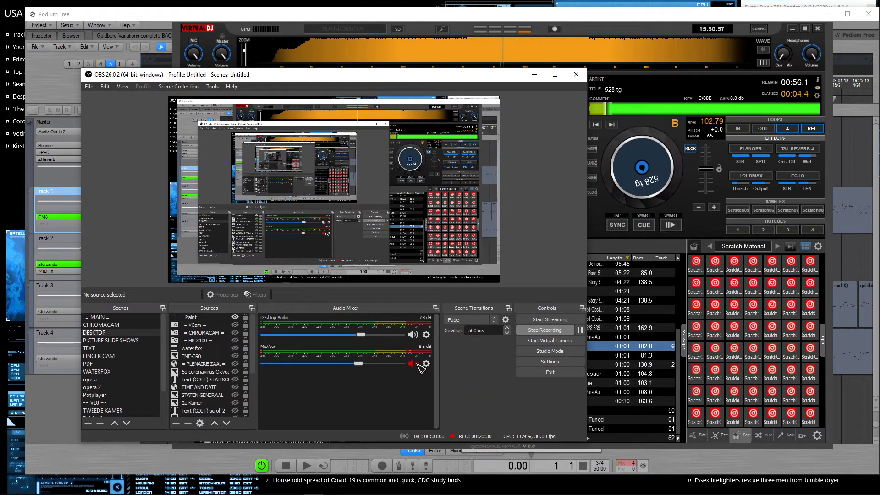
left_click(415, 363)
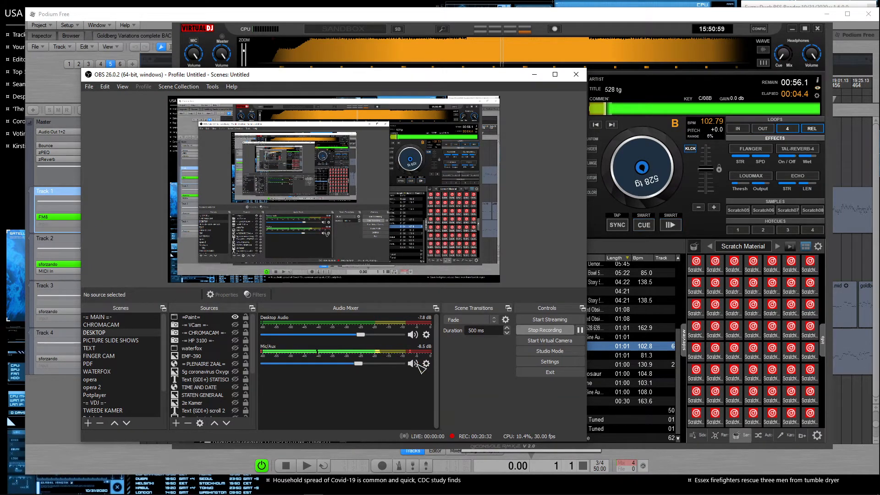
left_click_drag(433, 78, 575, 81)
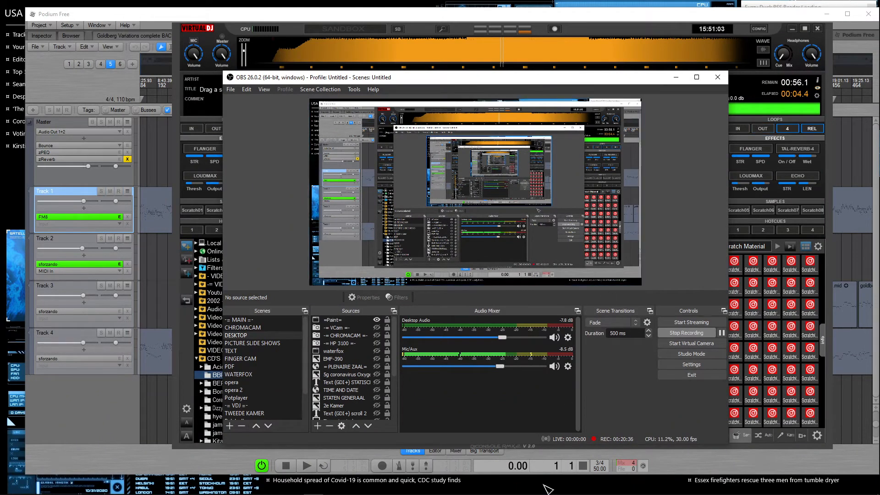
Step: Switch to VirtualDJ and set its headphones output to Voicemeeter AUX Virtual ASIO in the audio settings, applying the change
mouse_move(534, 492)
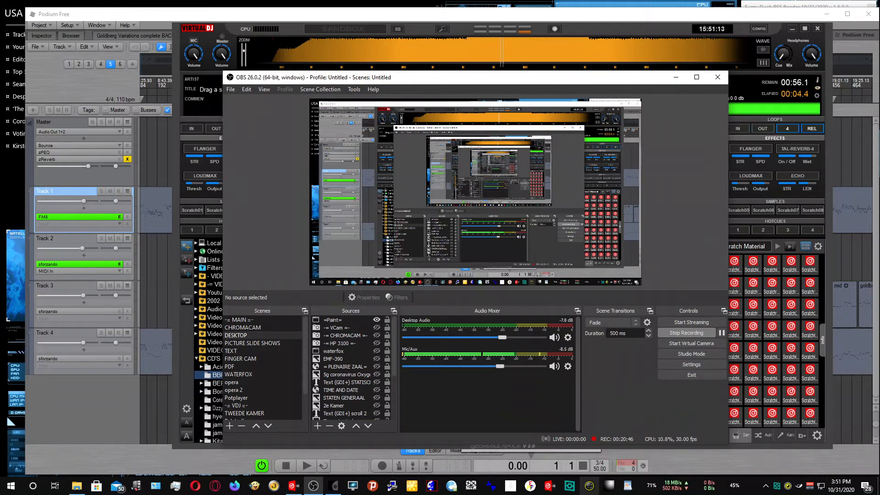
mouse_move(290, 485)
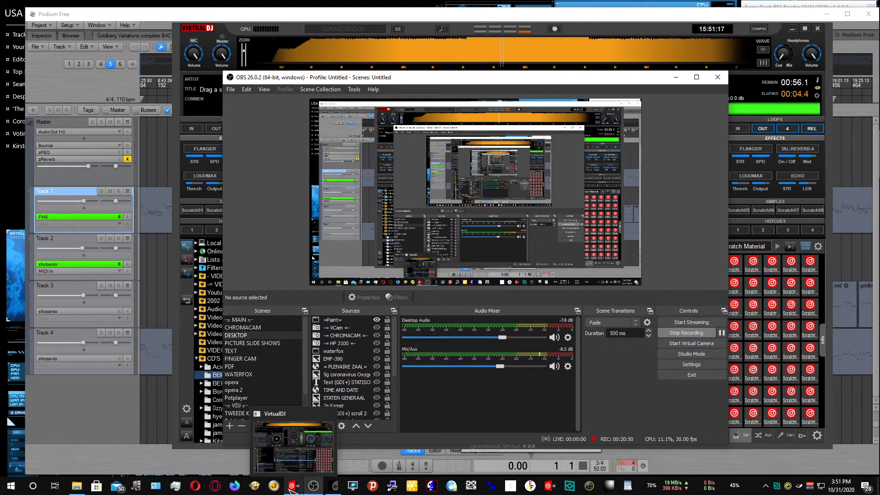
left_click(290, 487)
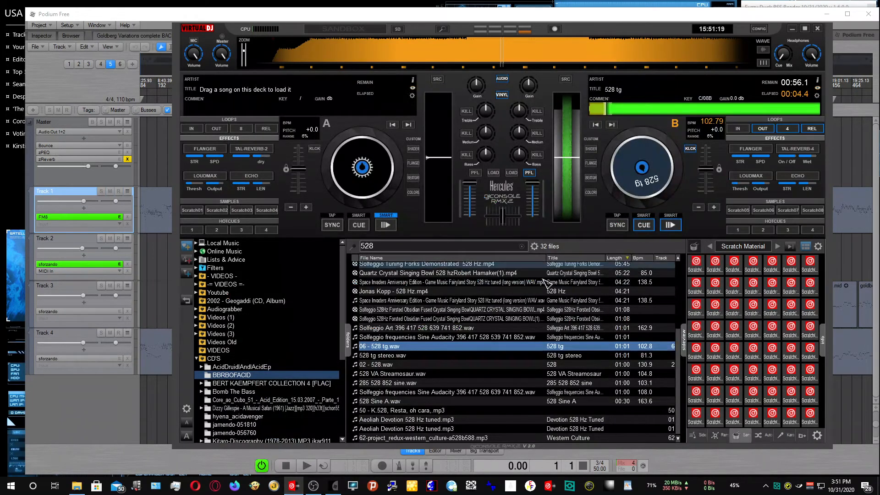
left_click(762, 29)
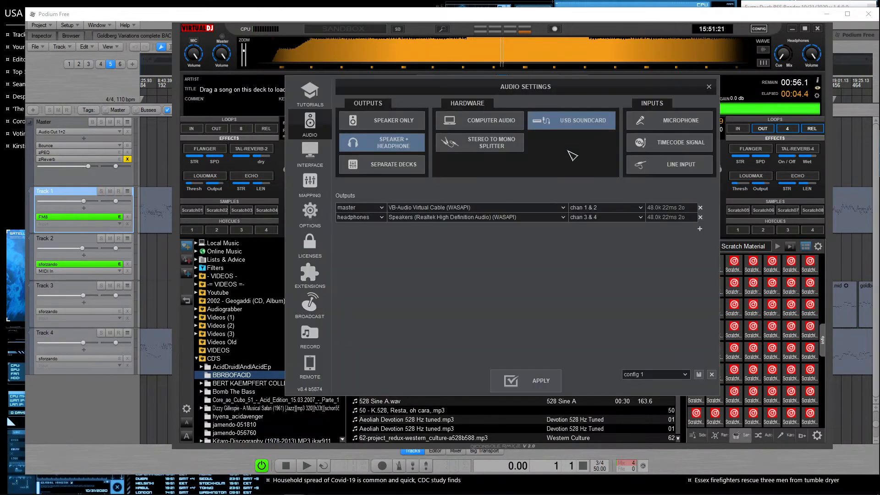
mouse_move(419, 209)
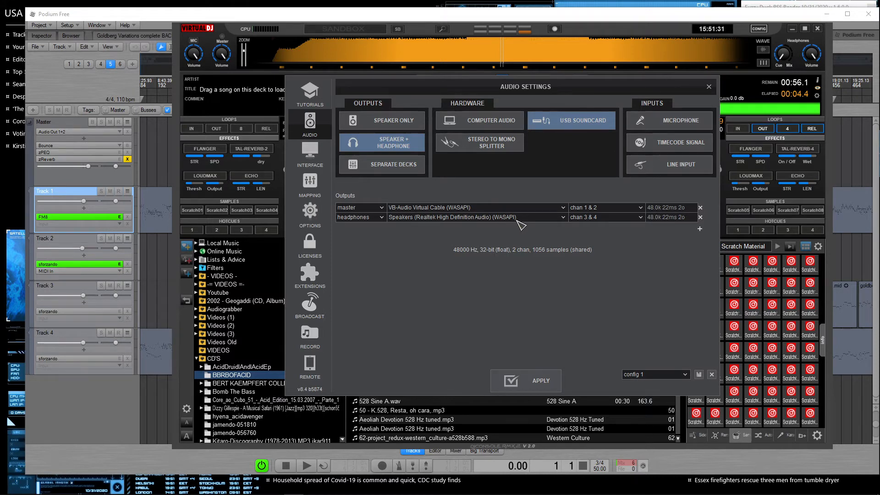
left_click(563, 217)
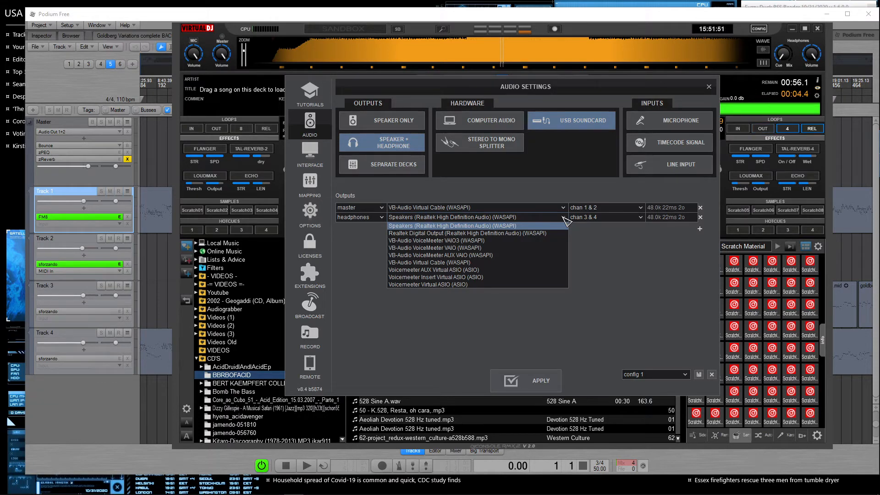
left_click(521, 270)
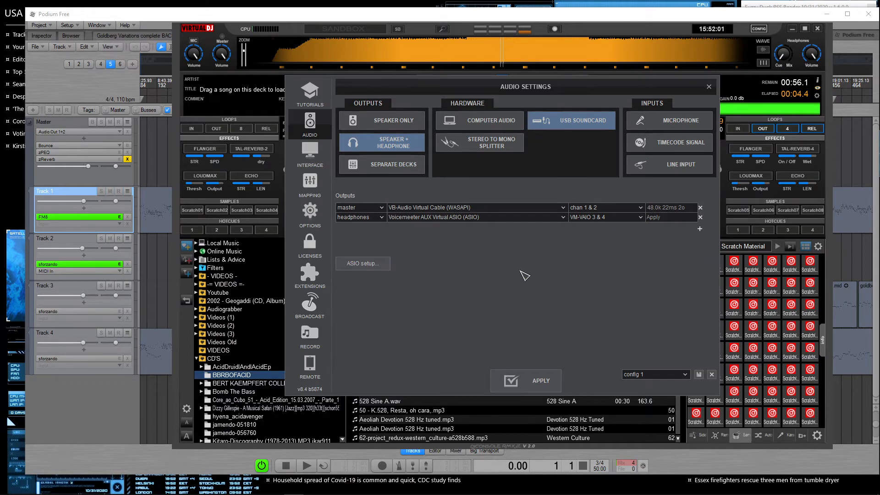
left_click(536, 380)
Step: Check the mixer levels in OBS, minimize it, and close the VirtualDJ audio settings
mouse_move(550, 488)
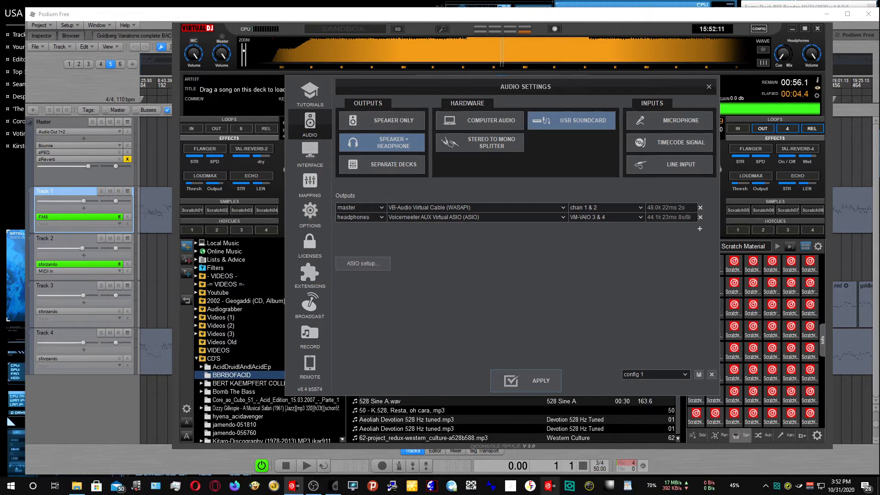
left_click(330, 487)
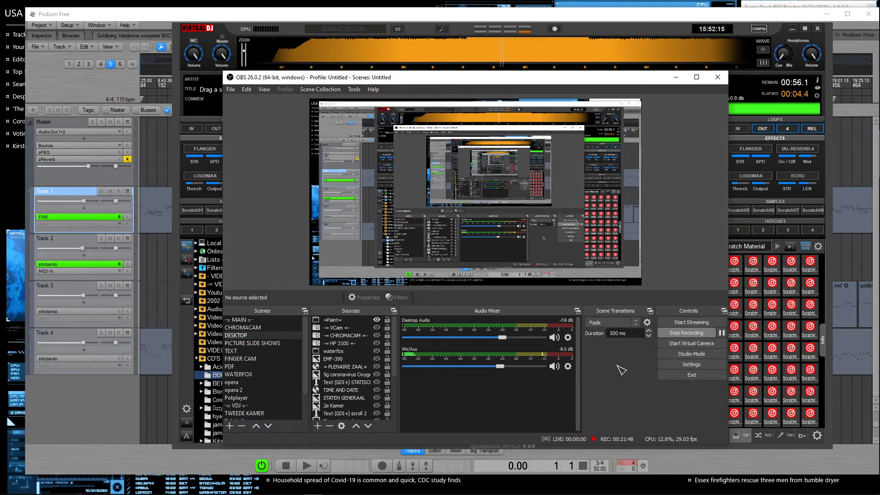
left_click(676, 77)
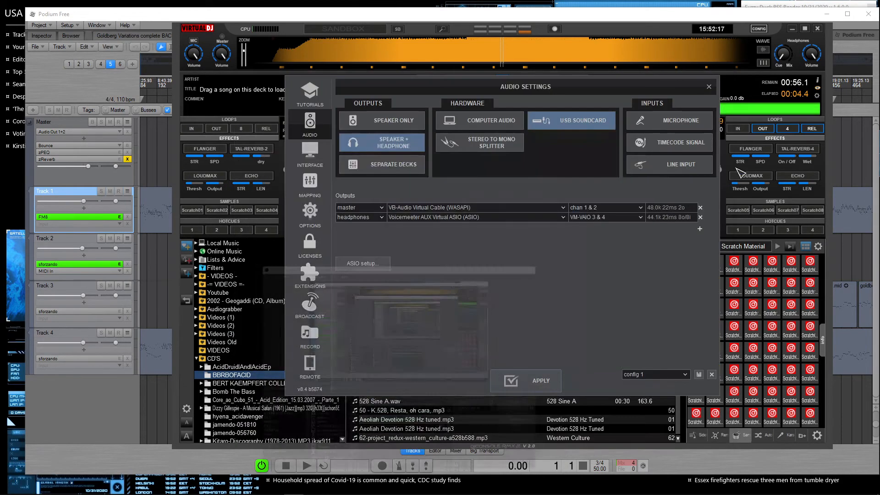
left_click(710, 87)
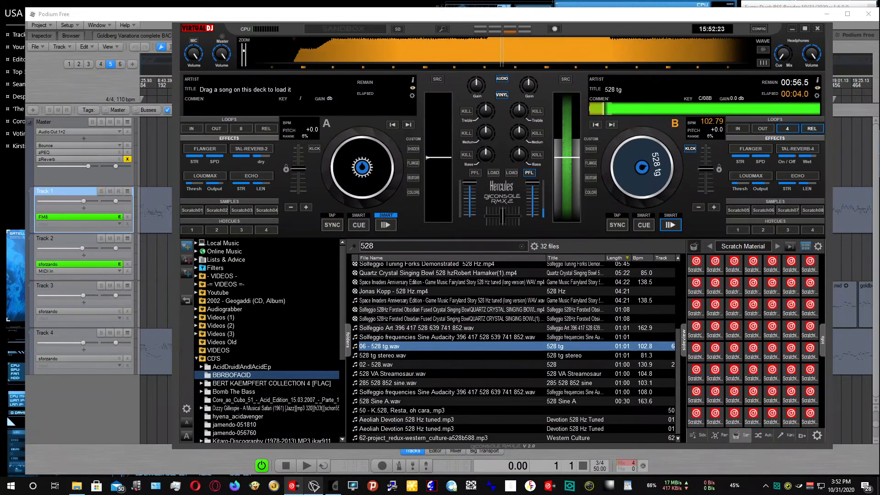
Step: Mute the Mic/Aux channel in OBS, and inspect the Hardware Input 1 level in VoiceMeeter Banana
left_click(314, 485)
left_click(555, 366)
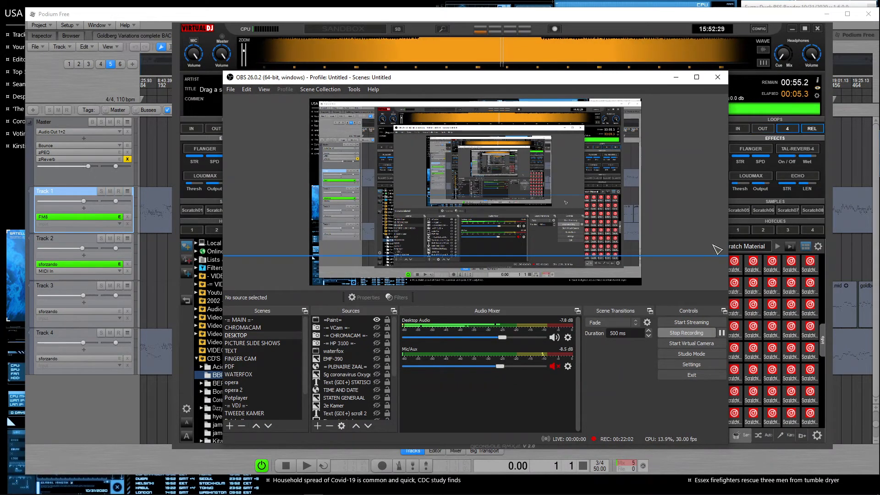
left_click_drag(645, 82, 606, 84)
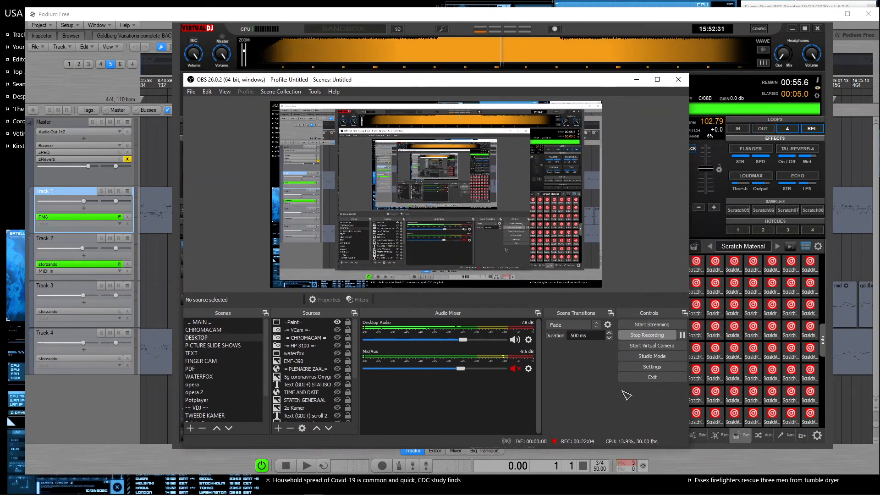
left_click(812, 486)
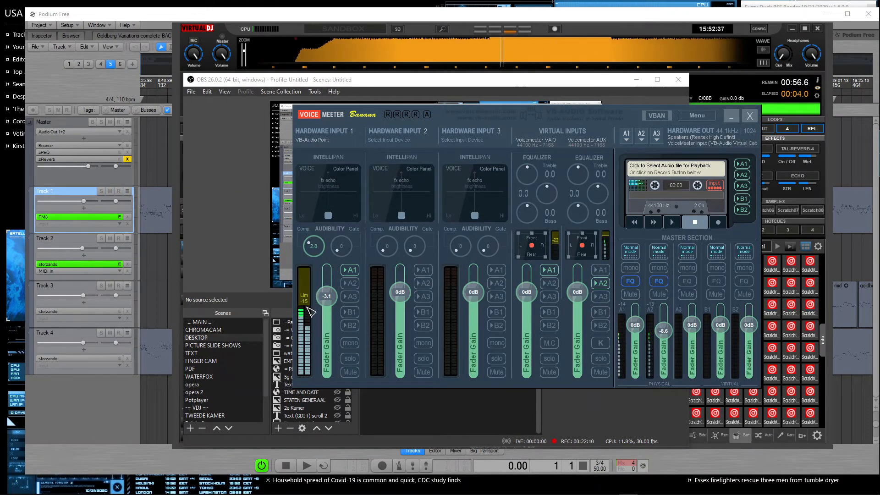
left_click(751, 120)
Step: Return to VirtualDJ, restart the 528 tg track on deck B and pause it
left_click(636, 80)
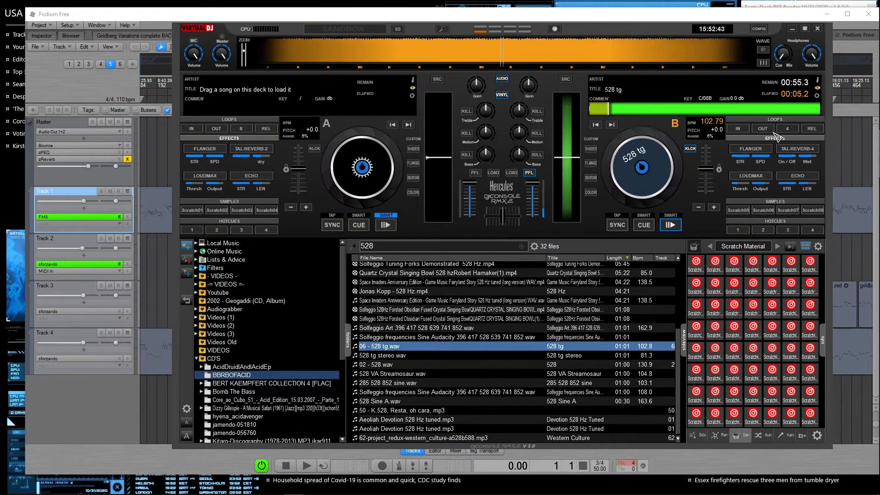
left_click(595, 124)
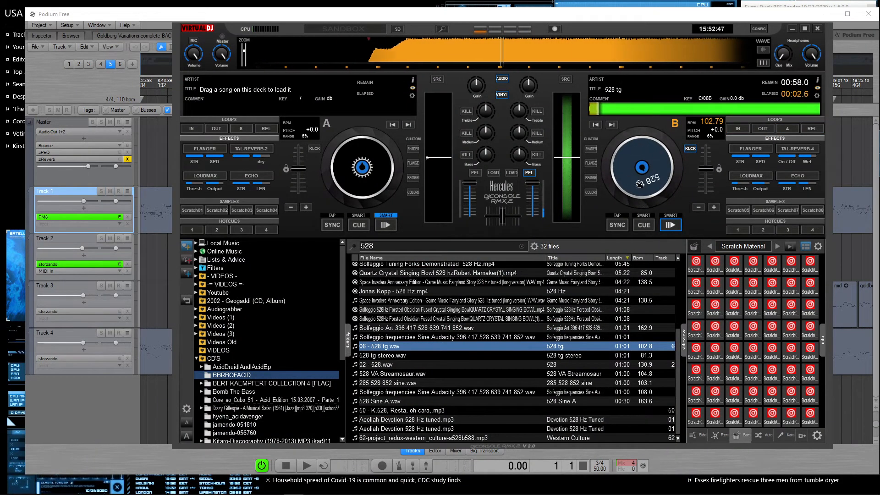
left_click(678, 228)
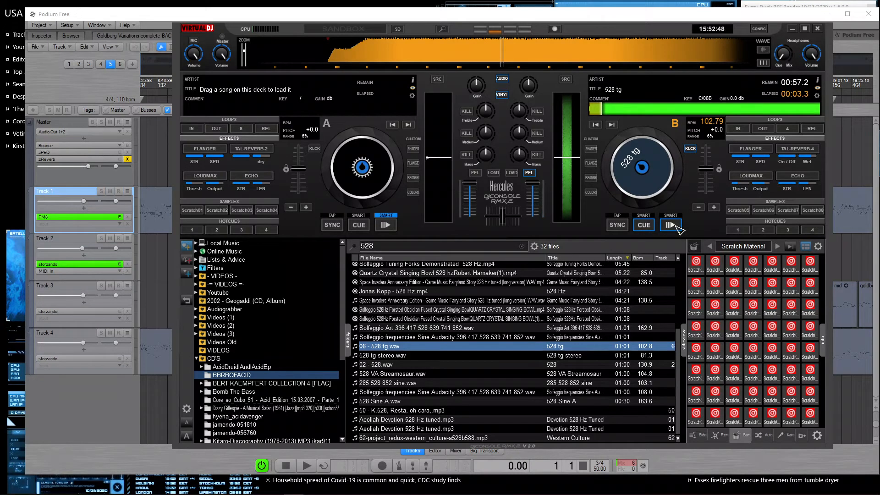
Step: Advance the VirtualDJ sampler to the FAMOUS bank and play the Applause sample
left_click(779, 247)
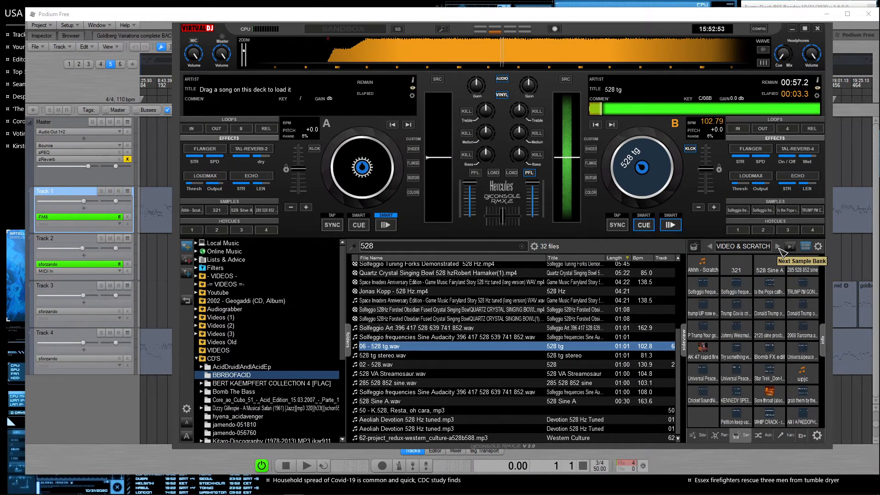
left_click(778, 247)
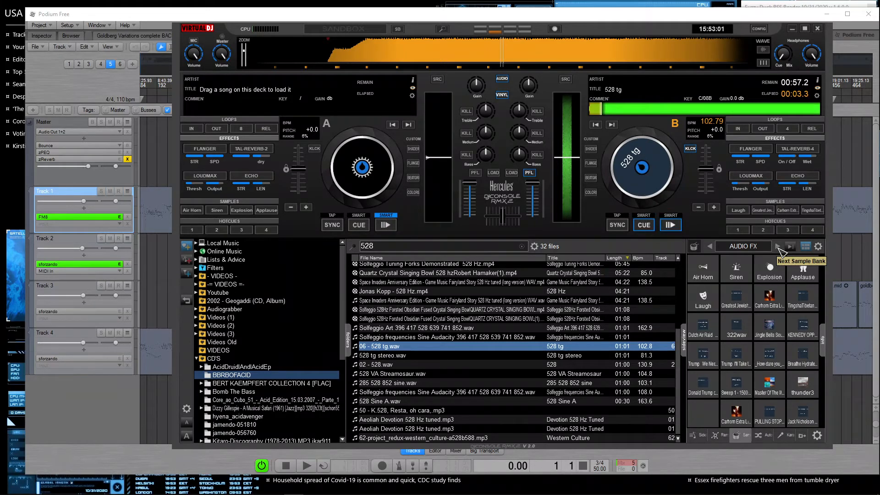
left_click(778, 247)
left_click(773, 290)
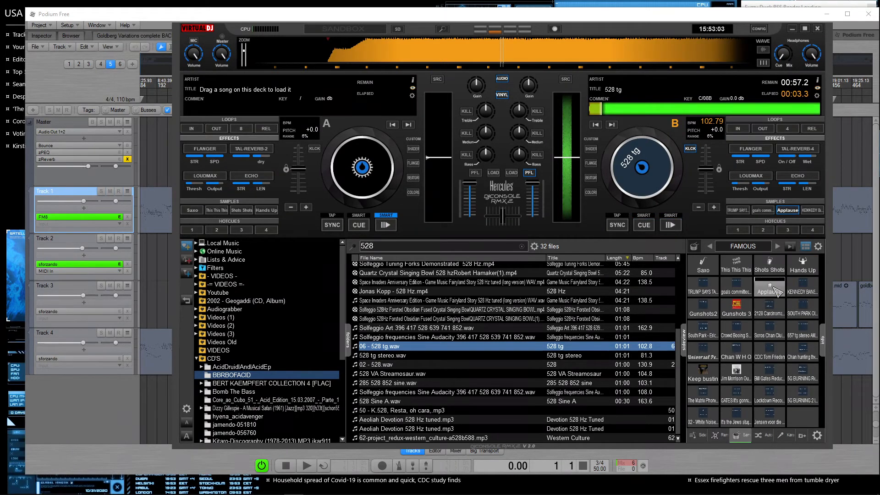
Step: Check the sample's audio levels in the OBS mixer and on VoiceMeeter Banana's Hardware Input 1, and close VoiceMeeter
mouse_move(411, 488)
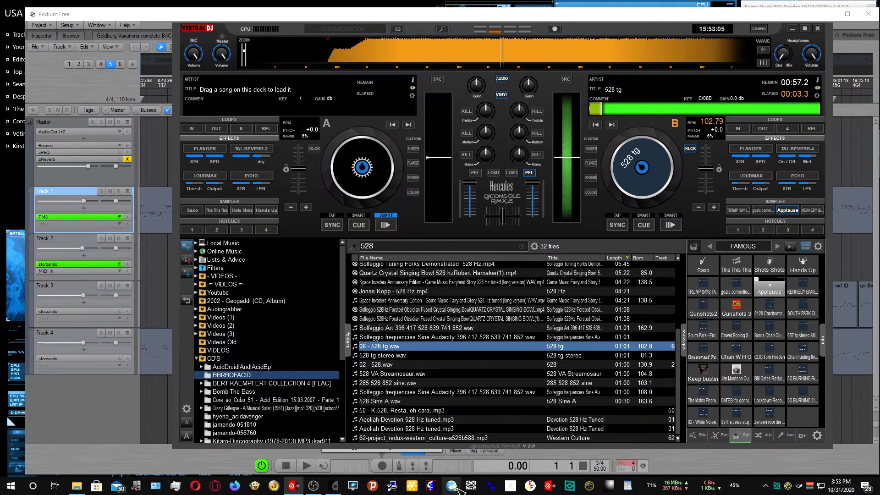
left_click(313, 486)
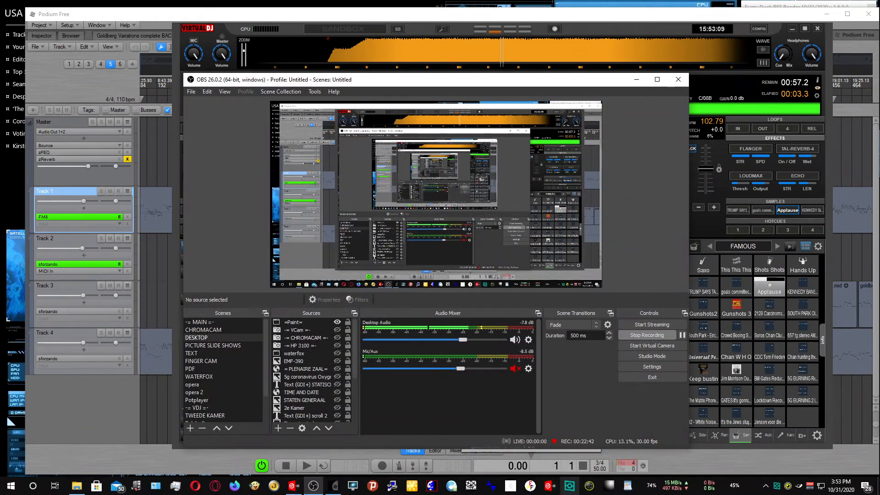
left_click(805, 487)
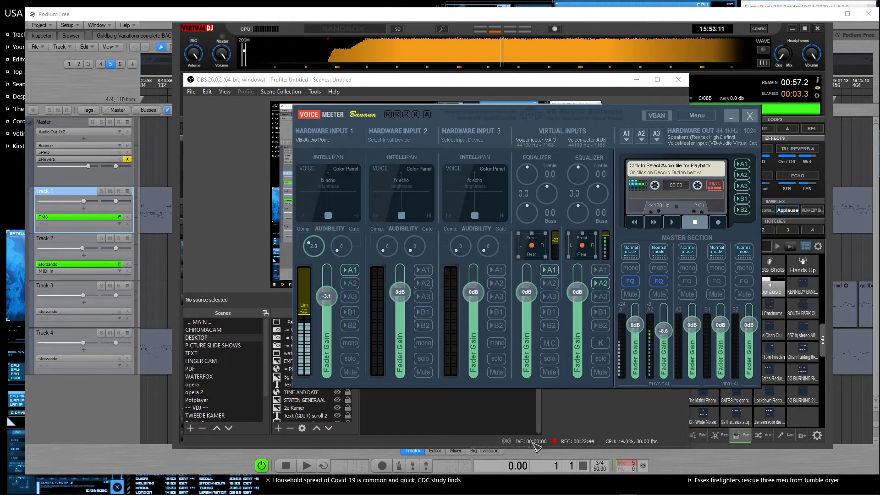
mouse_move(306, 284)
left_mouse_down()
mouse_move(309, 272)
mouse_move(309, 297)
left_mouse_up()
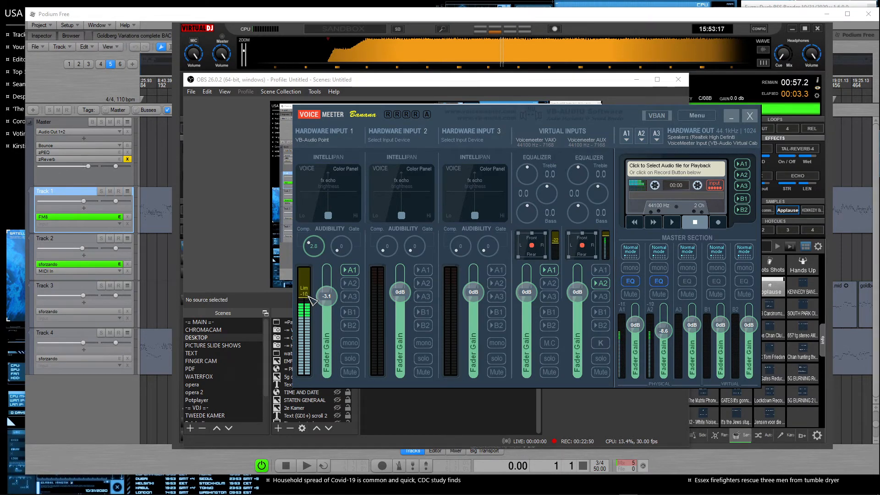
left_click(754, 118)
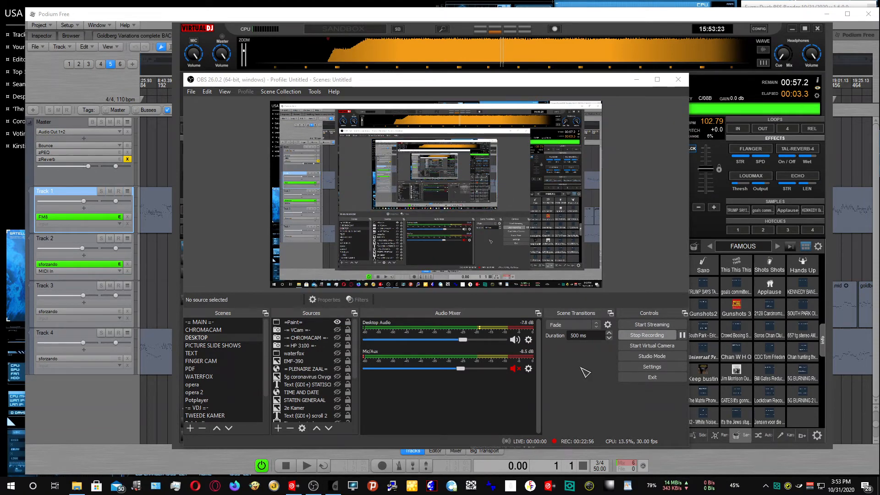
Step: Unmute Mic/Aux in OBS, and return to VirtualDJ to switch the sampler to the Lets Dance - Silhouettes 1 bank
left_click(513, 368)
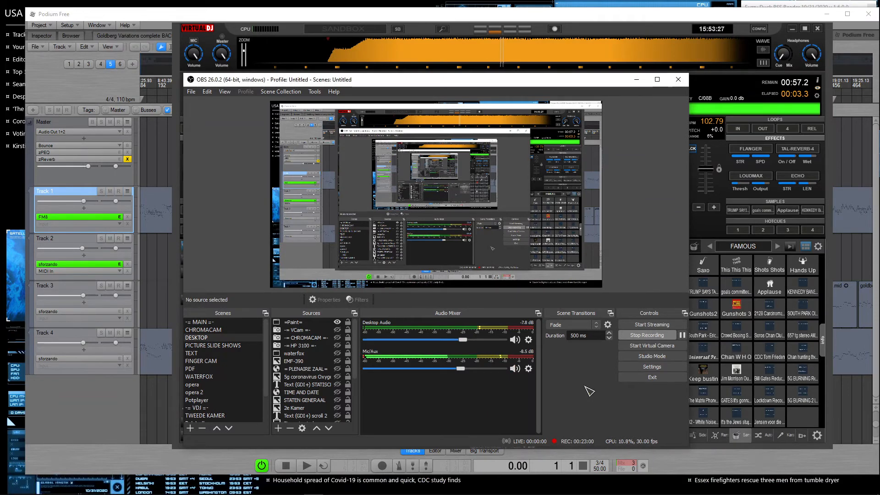
left_click(636, 80)
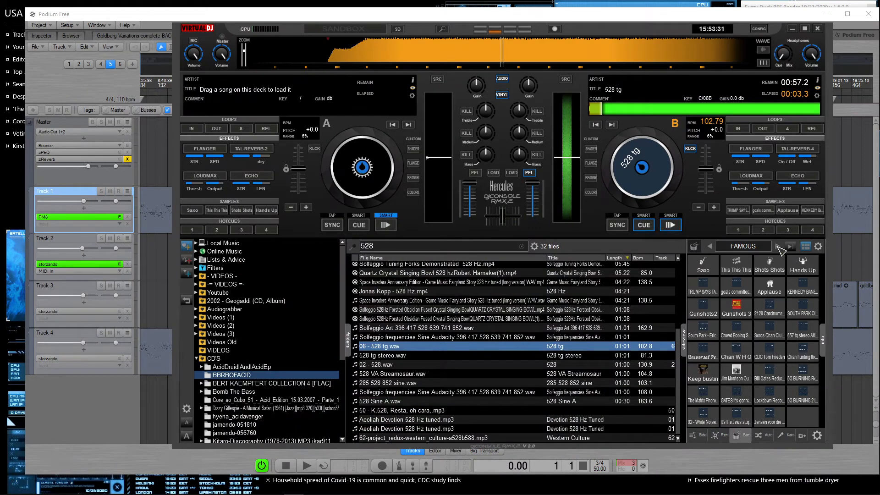
left_click(778, 246)
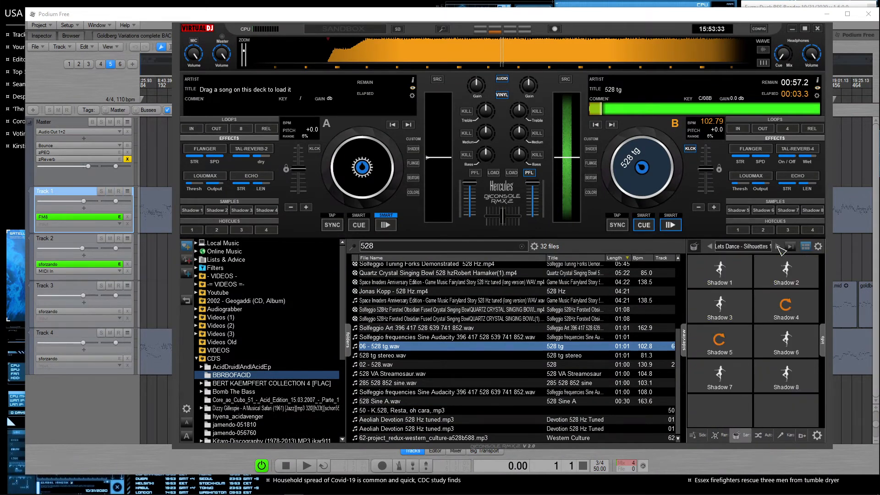
Step: Switch the sampler to the VIDEO & SCRATCH bank, play the 528 Sine A sample and bring up the OBS audio mixer
left_click(779, 247)
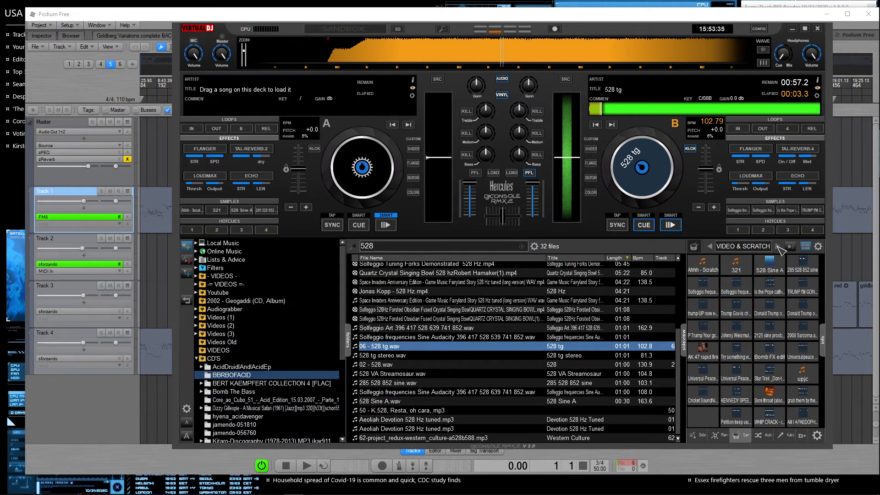
left_click(770, 263)
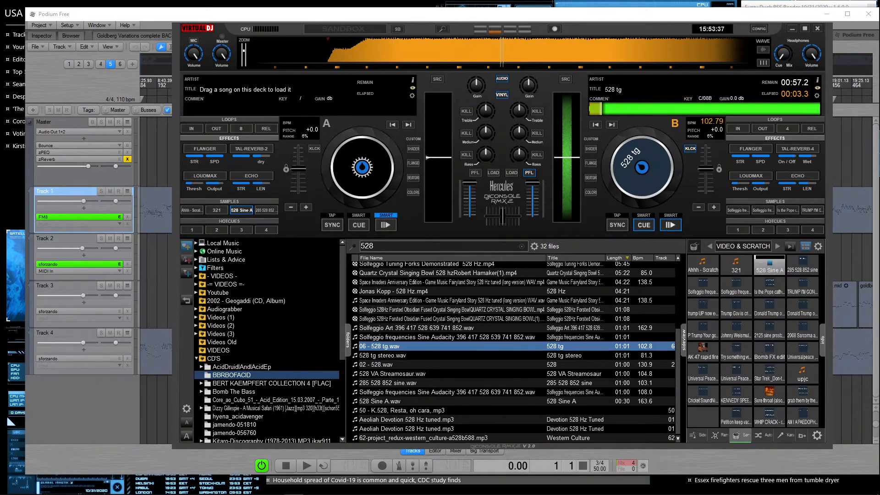
left_click(319, 486)
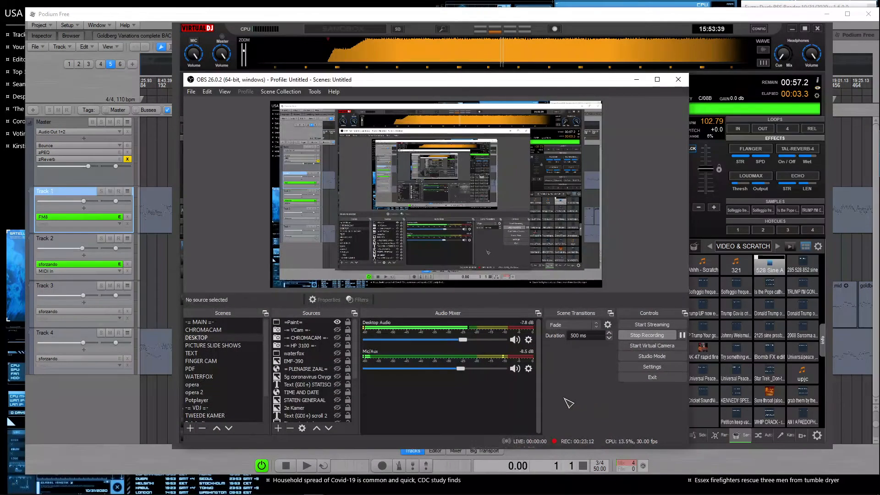
Step: Return to VirtualDJ, stop the 528 Sine A sample and minimize the VirtualDJ window
left_click(516, 369)
left_click(777, 268)
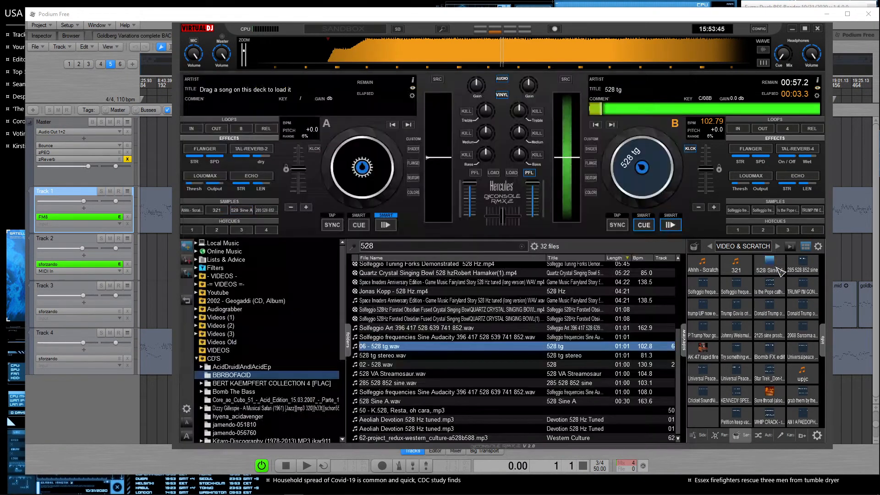
left_click(792, 29)
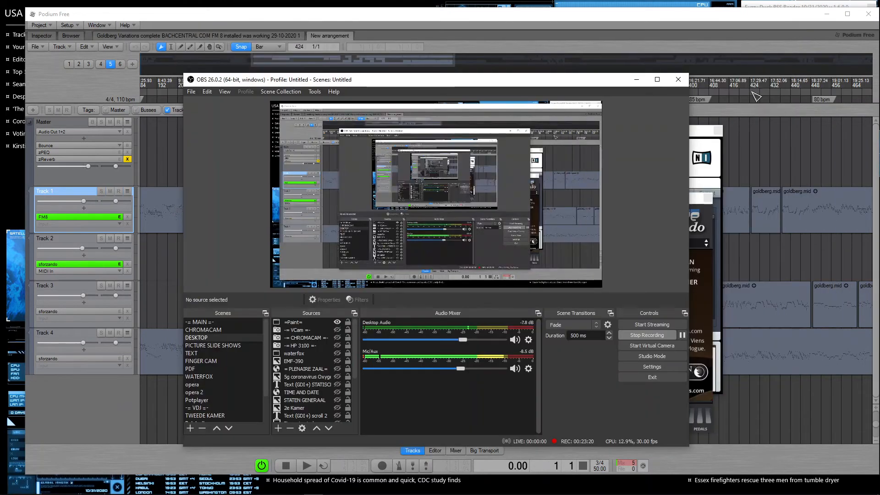
Step: Open the OBS settings, examine the Advanced options and cancel without changing anything
right_click(654, 274)
left_click(592, 347)
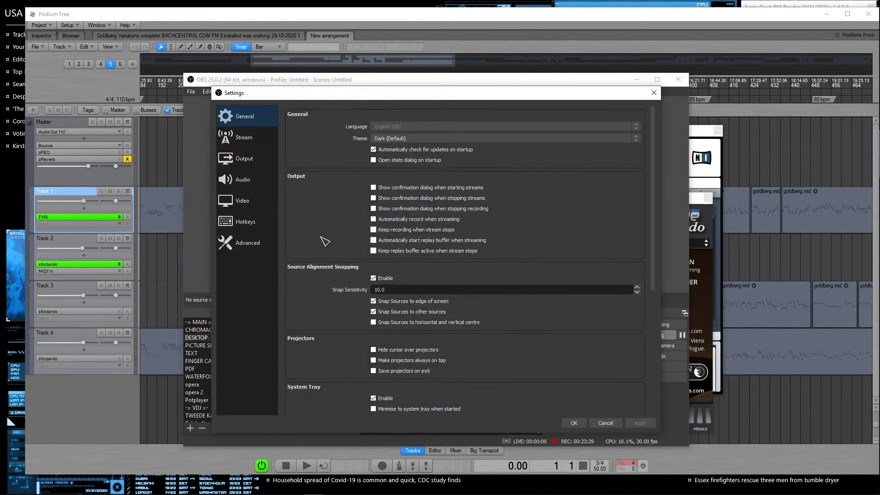
left_click(258, 243)
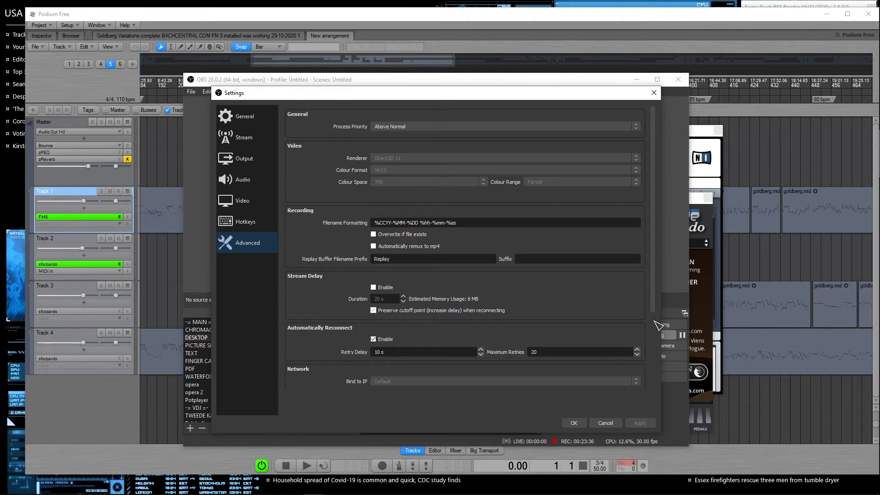
scroll(655, 322, "down", 4)
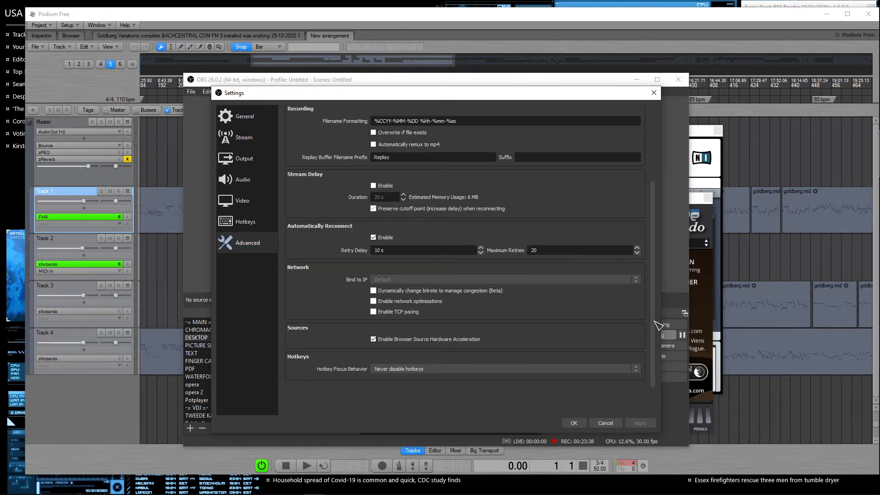
left_click(608, 422)
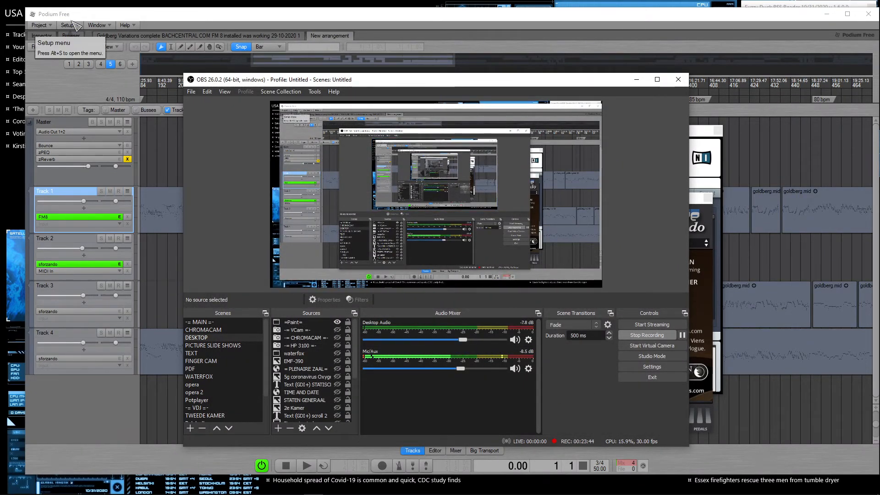
Step: Switch to Podium and examine the audio driver type and available ASIO interfaces in its Audio/MIDI setup
left_click(72, 24)
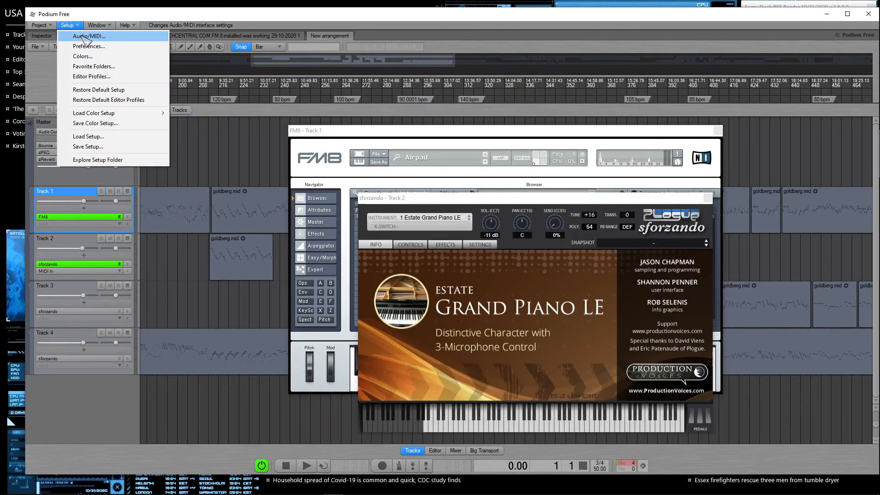
left_click(83, 37)
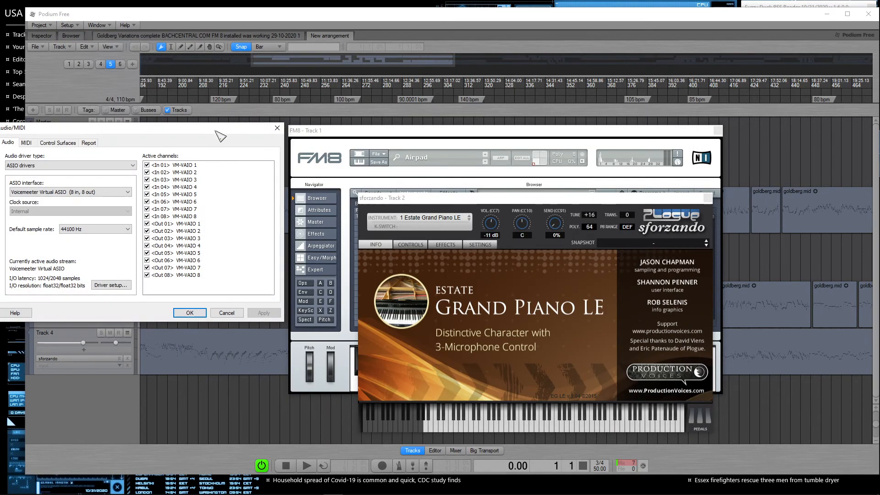
left_click_drag(218, 125, 497, 102)
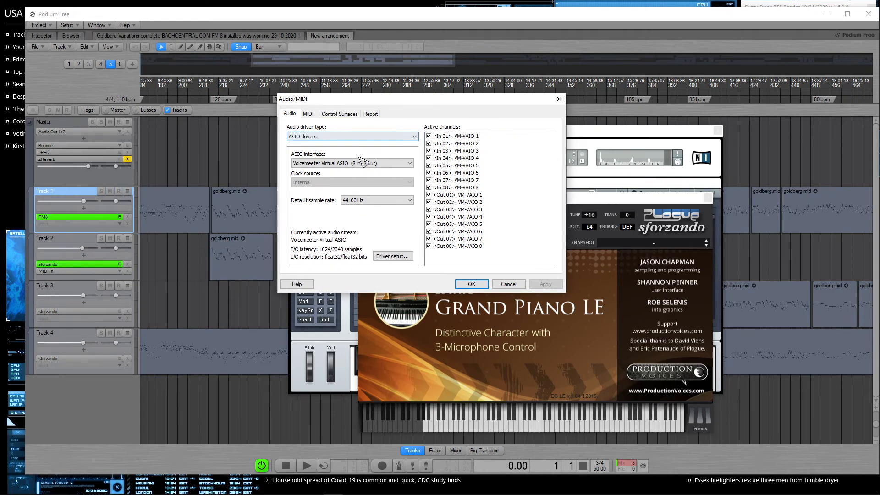
left_click(373, 165)
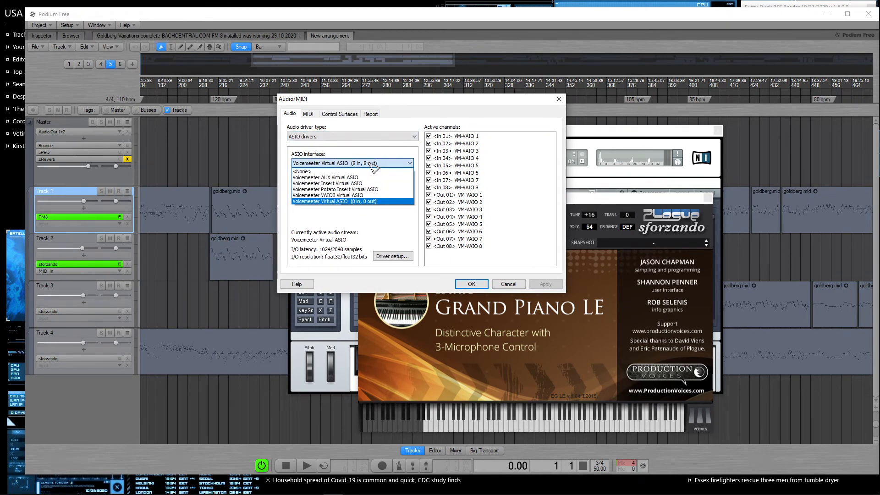
left_click(392, 156)
Step: Review the MIDI input and output interfaces in Podium's Audio/MIDI setup and cancel the dialog
left_click(307, 114)
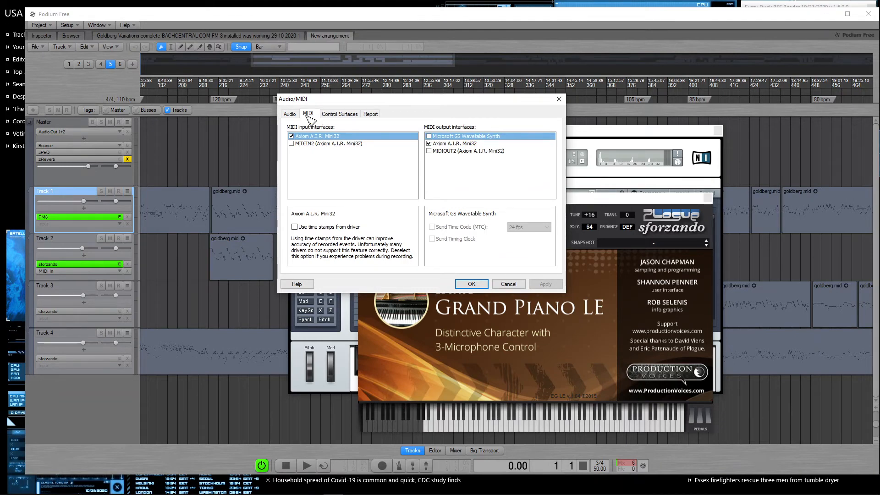
left_click(292, 116)
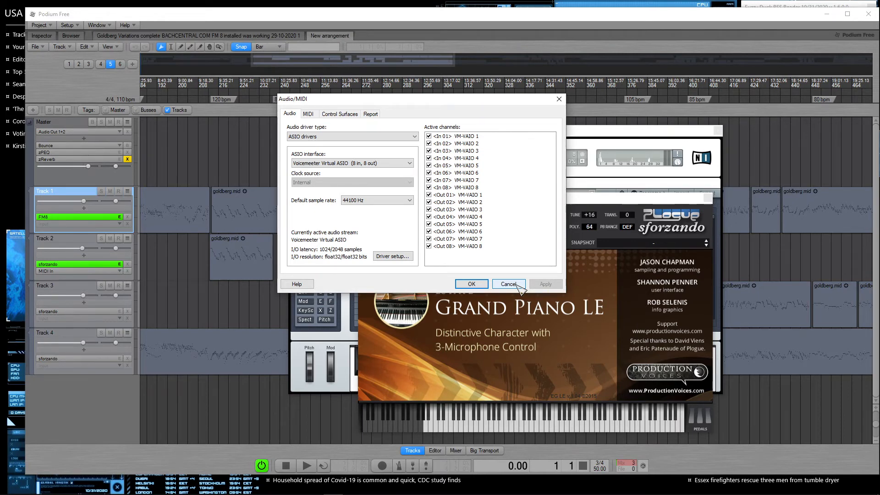
left_click(309, 114)
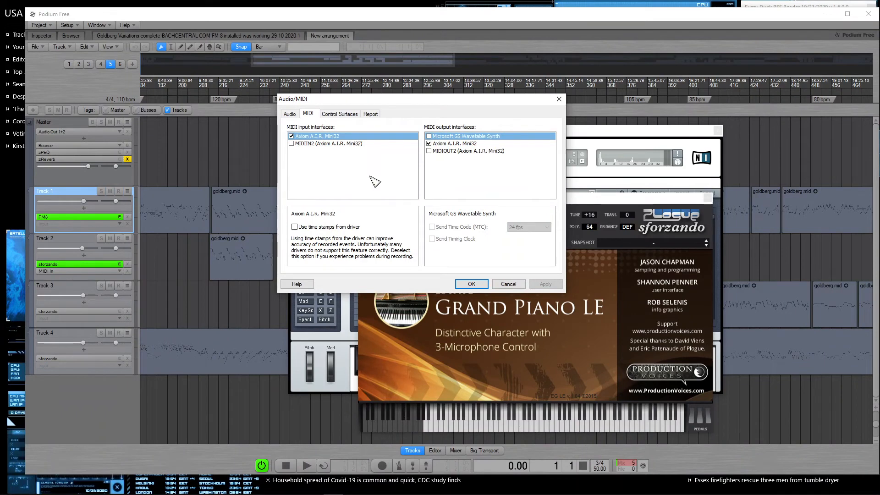
left_click(508, 285)
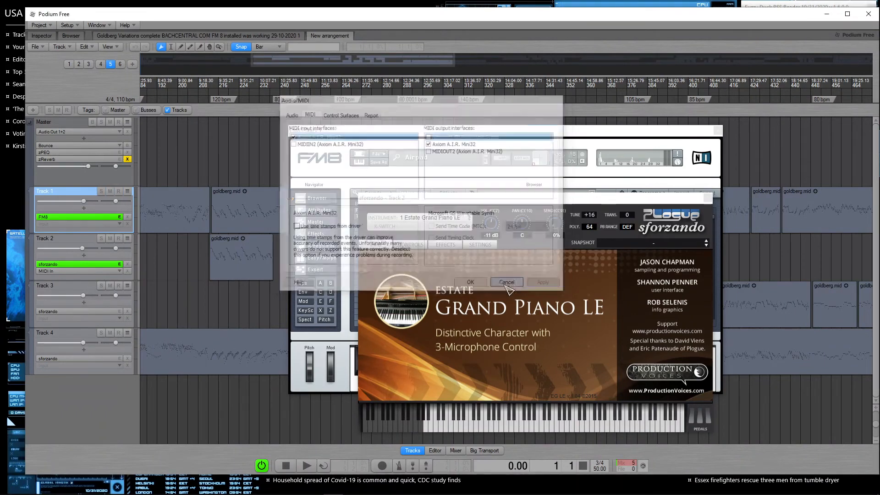
Step: Play a few notes of the Estate Grand Piano LE on the sforzando keyboard
left_click(576, 425)
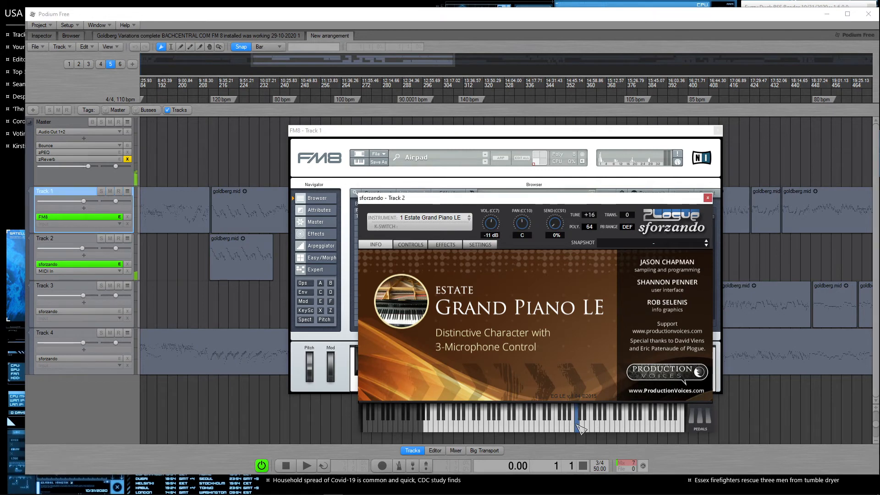
left_click(546, 425)
left_click_drag(550, 428, 581, 428)
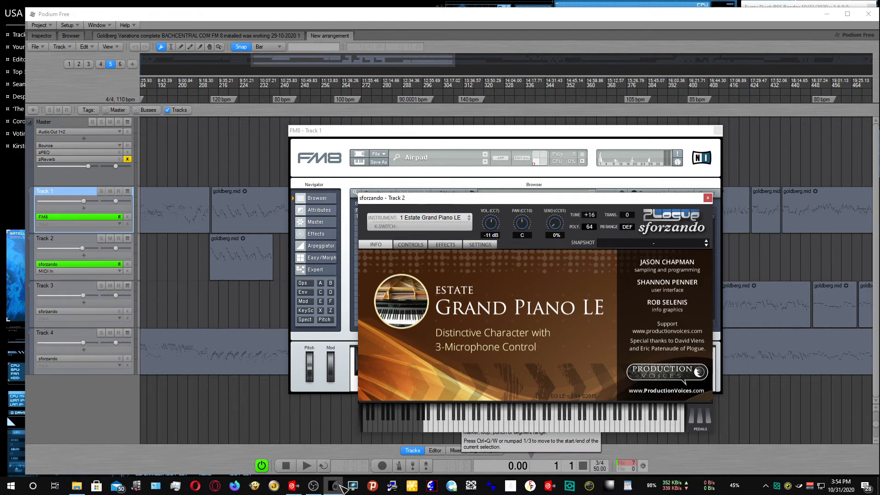
Step: Move the sforzando window so its keyboard shows beside OBS, play a note and return to OBS
left_click(313, 486)
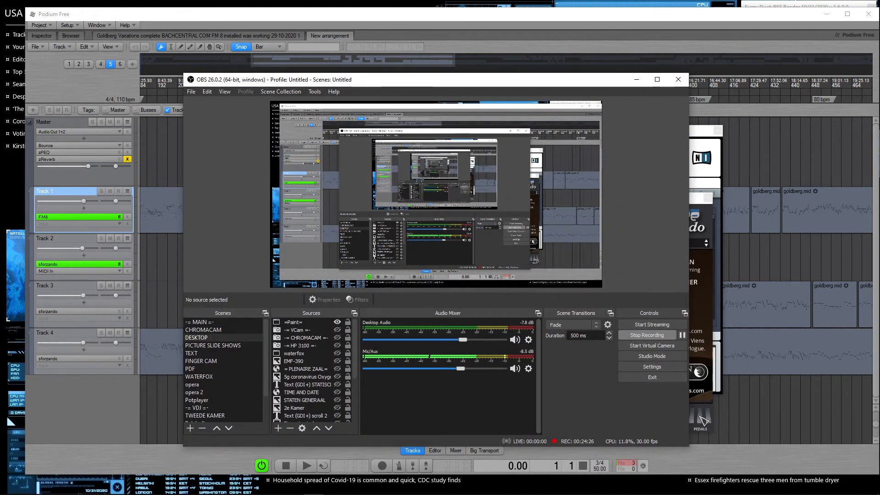
left_click_drag(702, 198, 814, 198)
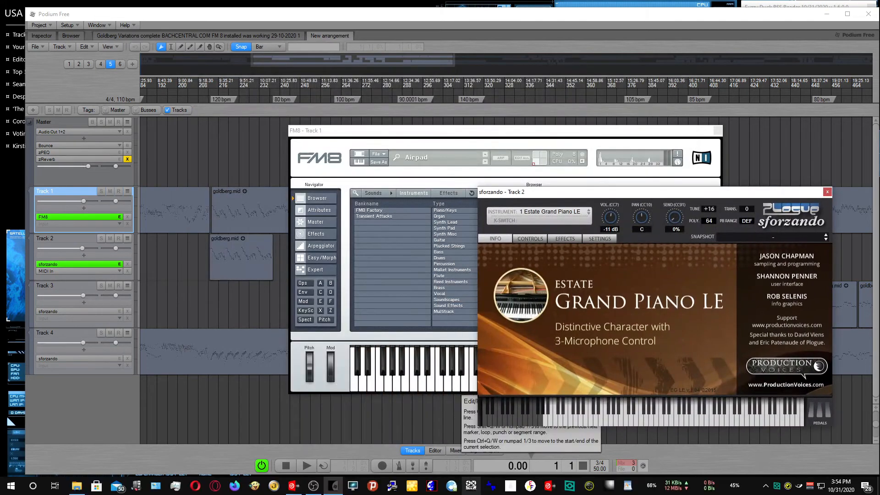
left_click(314, 485)
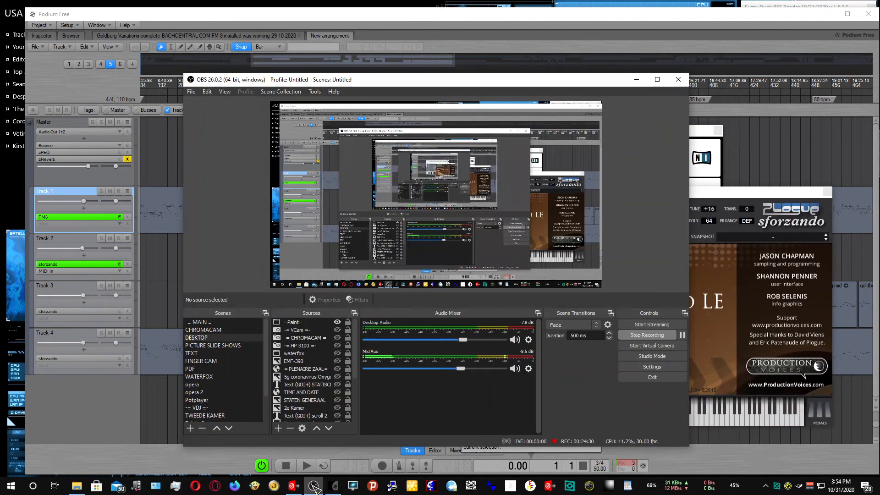
left_click(732, 415)
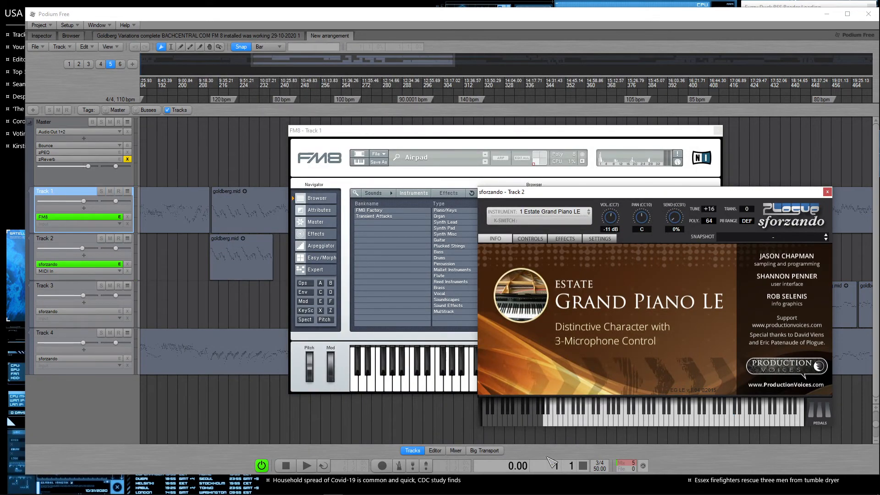
key("alt+Tab")
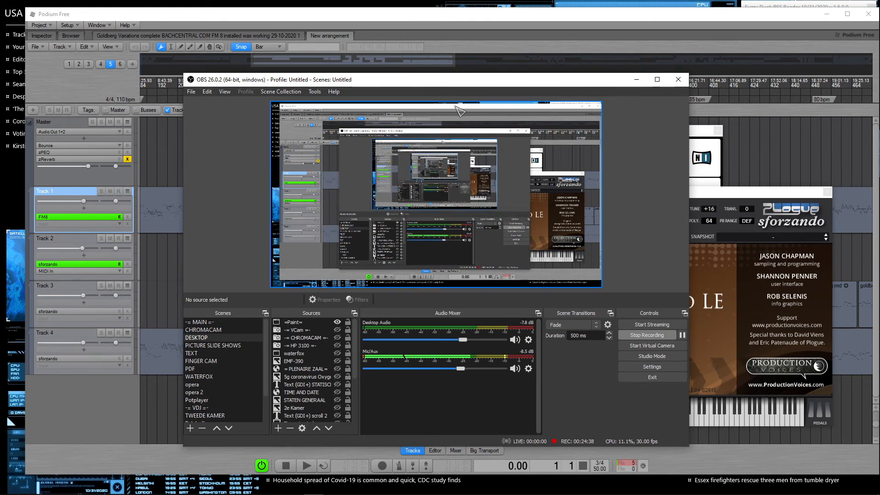
Step: Rearrange the OBS, Podium and sforzando windows so the OBS mixer and the piano keyboard are both visible
left_click_drag(495, 82, 298, 105)
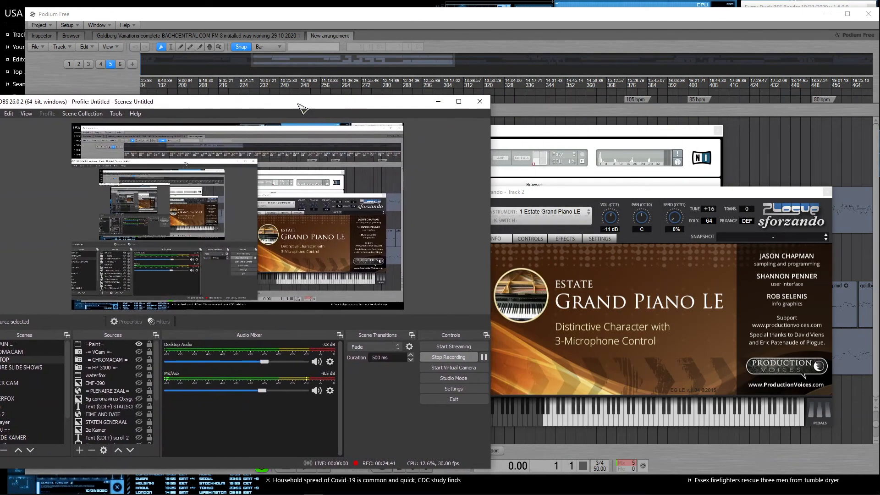
double_click(557, 14)
left_click_drag(680, 9, 875, 5)
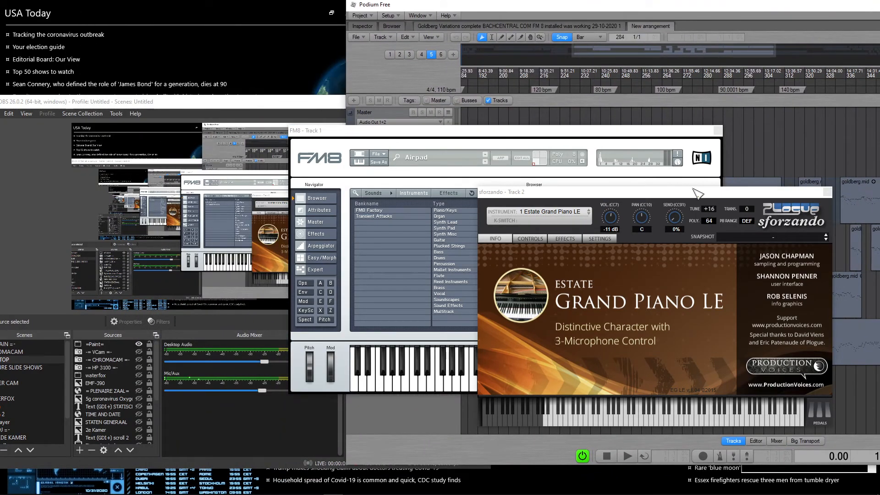
left_click_drag(697, 196, 724, 127)
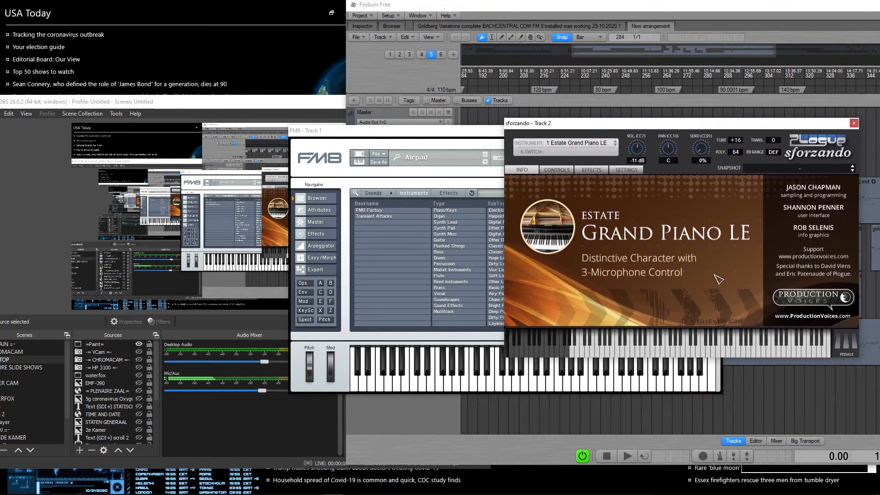
Step: Play several sforzando piano notes and check their levels in the OBS audio mixer
left_click(659, 347)
left_click(725, 348)
left_click_drag(726, 349, 680, 351)
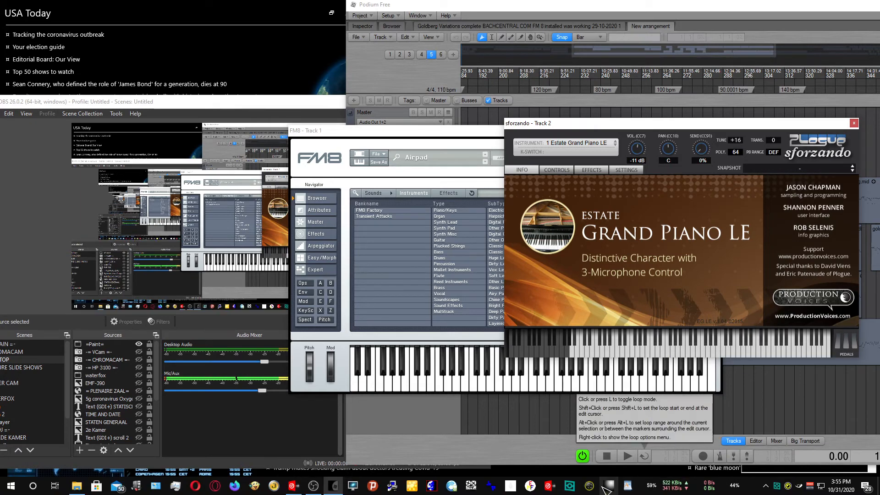
Step: Bring up VoiceMeeter Banana beside sforzando and play piano notes to check how they register on its level meters
left_click(810, 486)
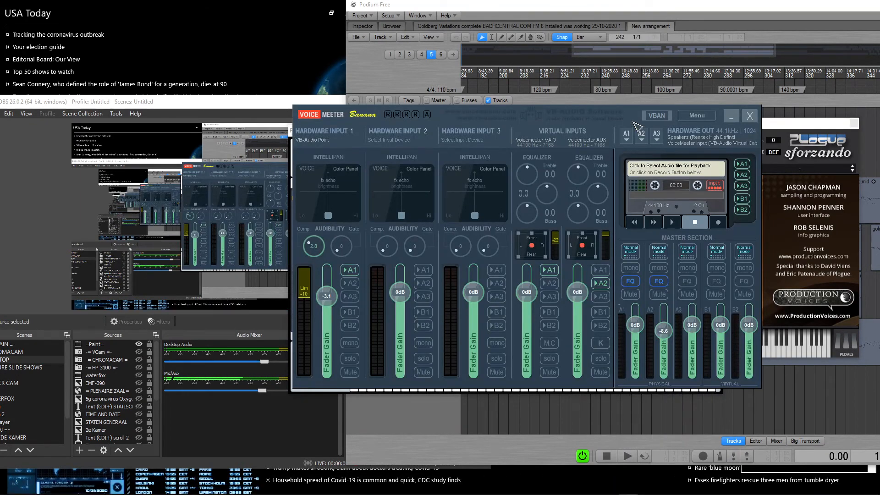
left_click_drag(637, 119, 269, 35)
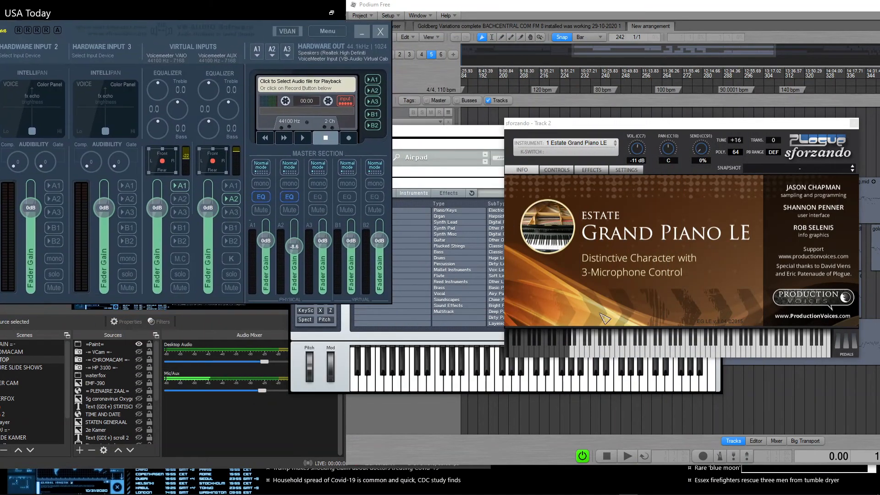
left_click(665, 352)
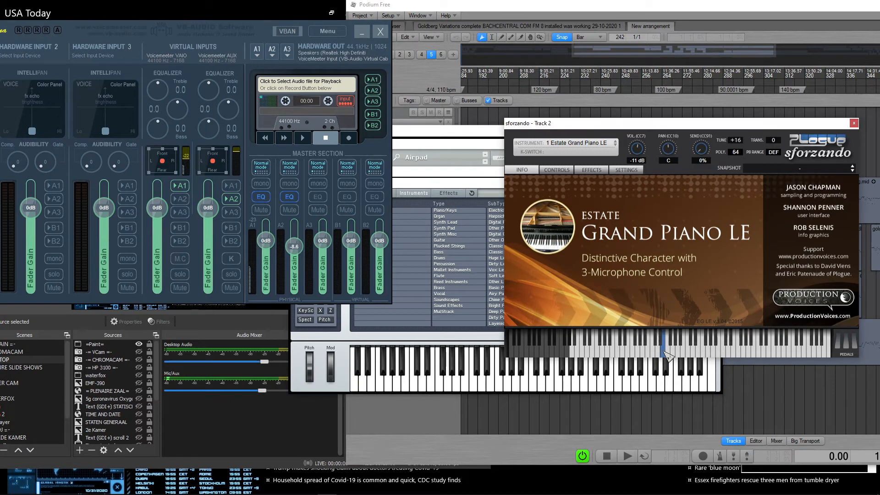
left_click_drag(265, 32, 391, 44)
left_click(695, 352)
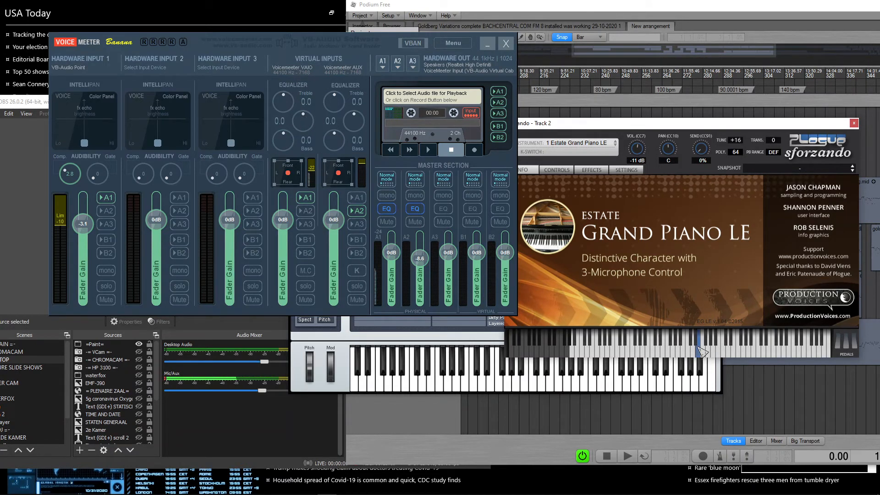
left_click(726, 349)
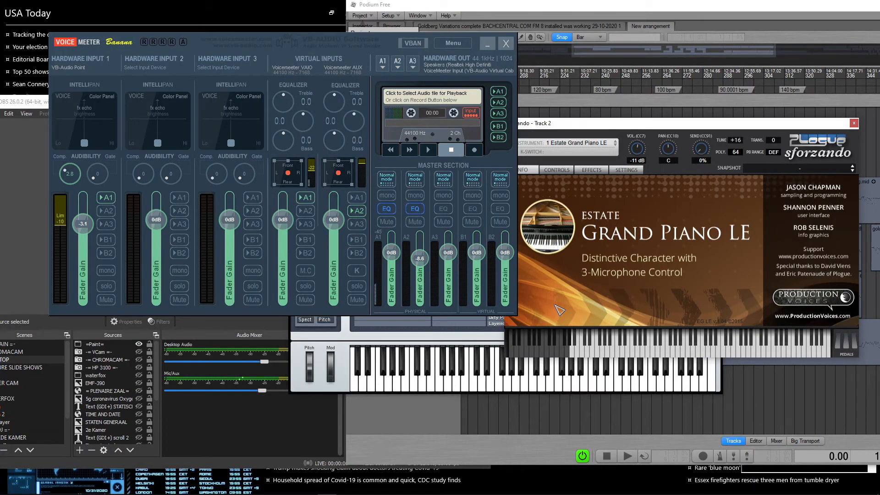
Step: Open the list of available output devices for hardware output A1 in VoiceMeeter Banana
left_click(384, 67)
left_click(385, 70)
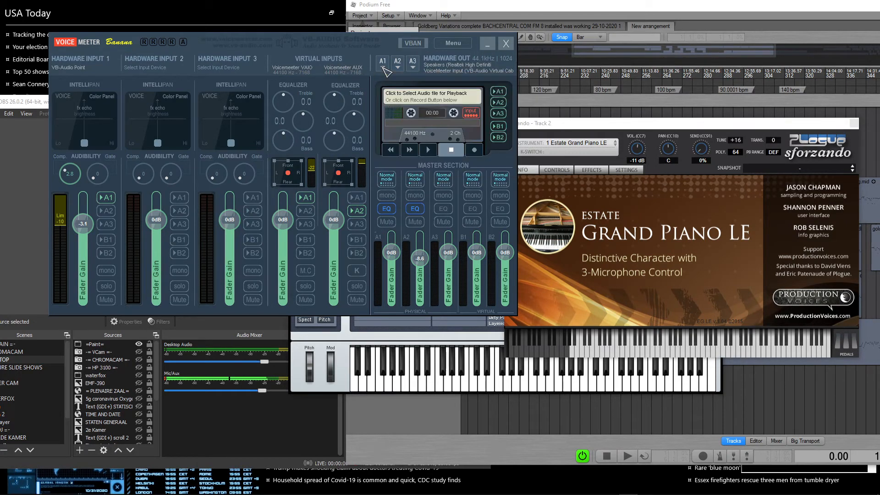
left_click(384, 68)
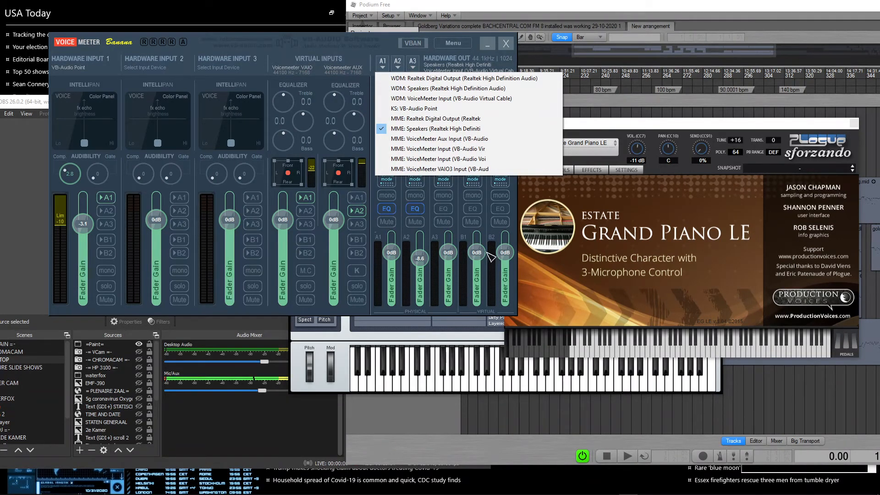
Step: Switch VoiceMeeter Banana's hardware output A2 to KS: VB-Audio Point
left_click(493, 237)
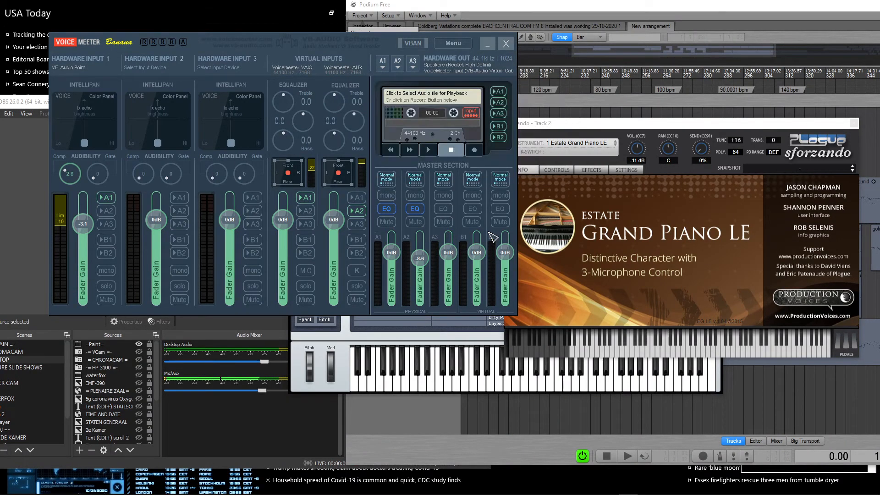
left_click(398, 64)
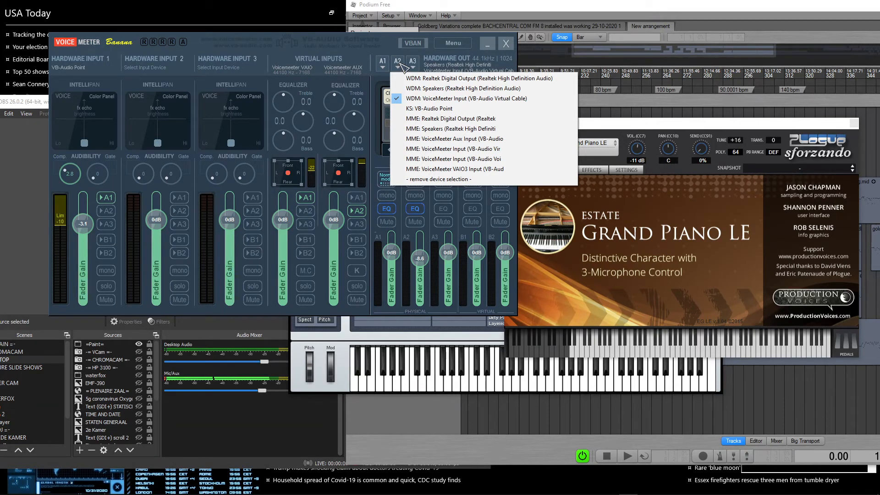
left_click(401, 66)
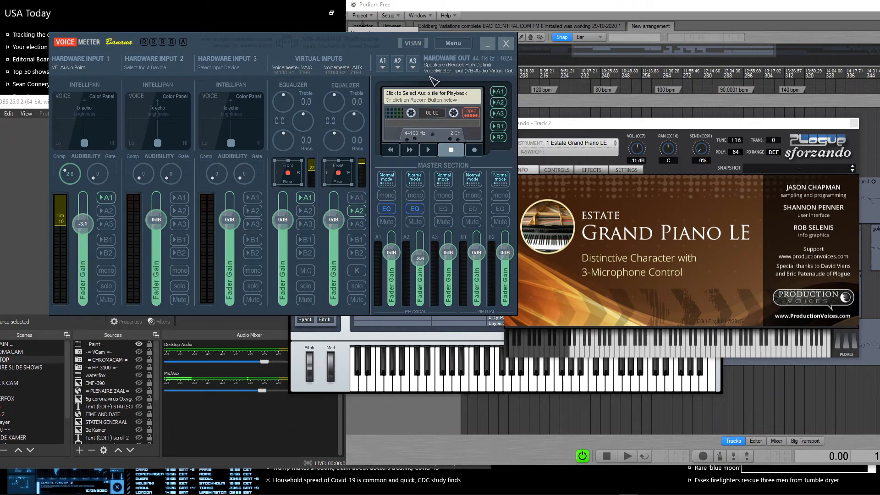
left_click(399, 67)
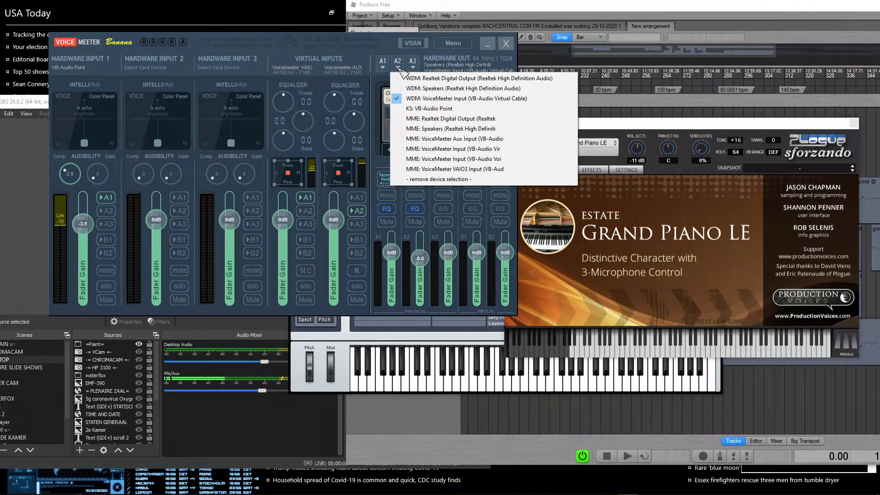
left_click(421, 112)
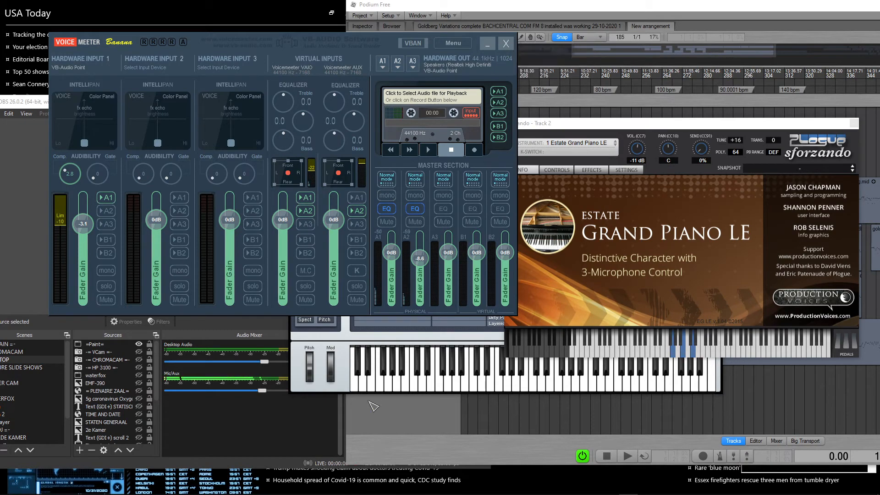
Step: Switch to VirtualDJ to check the master and headphones output devices in its audio settings, and minimize it again
mouse_move(343, 493)
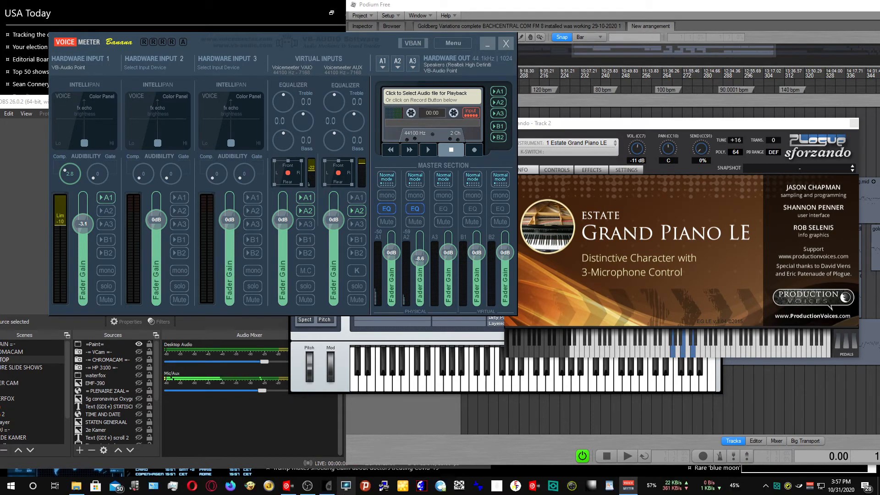
left_click(287, 487)
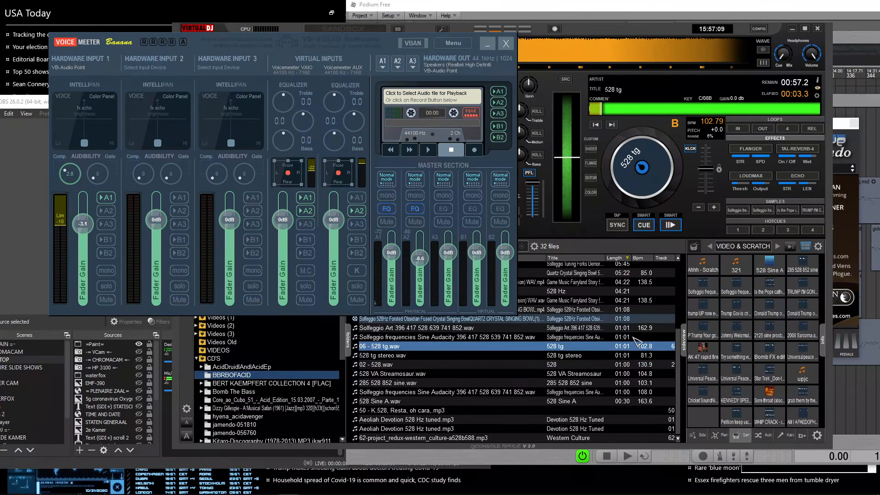
left_click(759, 28)
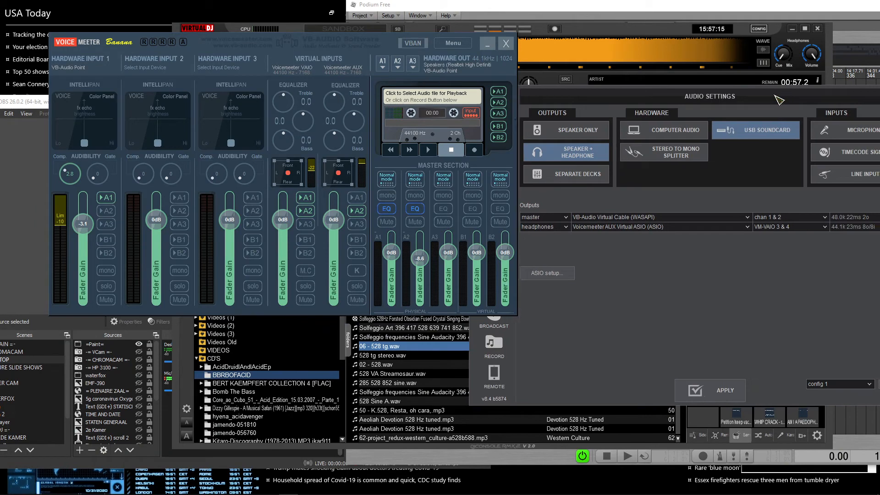
left_click_drag(783, 100, 678, 92)
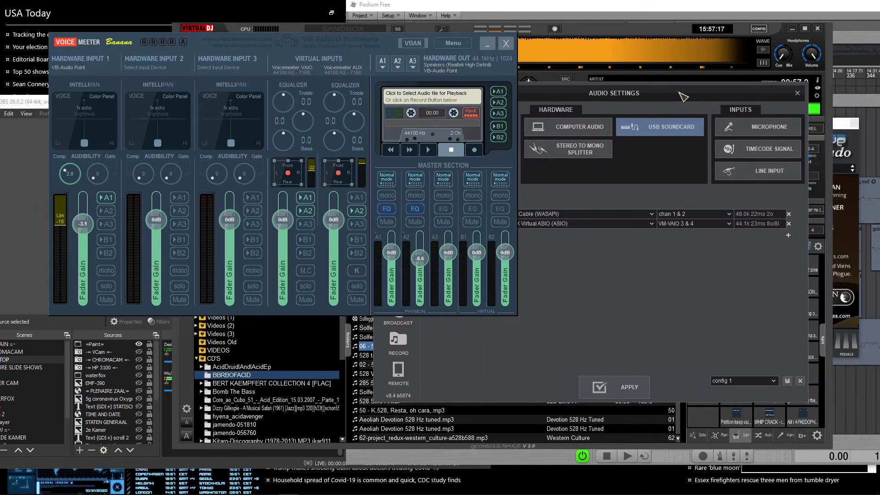
left_click(798, 93)
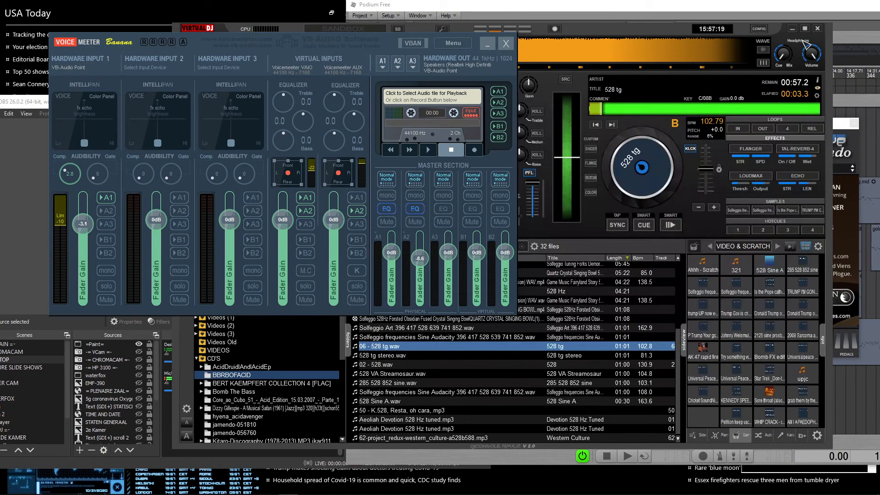
left_click(792, 29)
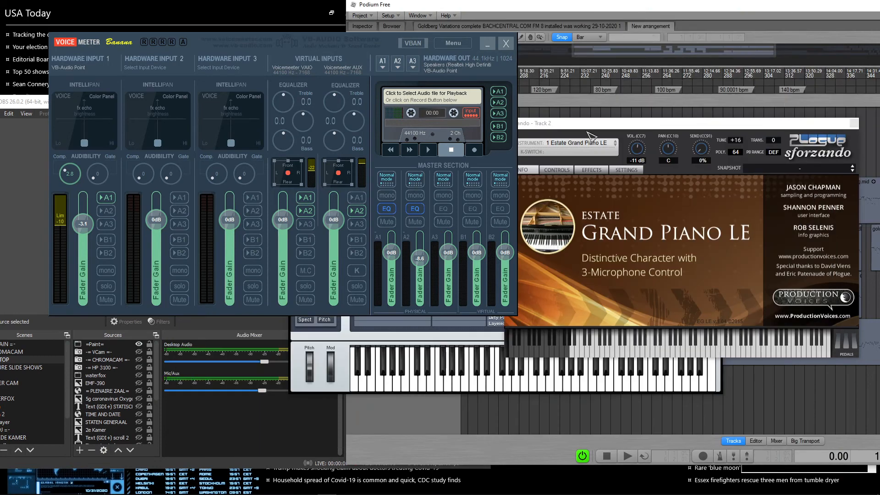
Step: Try MME: VoiceMeeter Aux Input and WDM: VoiceMeeter Input (VB-Audio Virtual Cable) as the device for hardware output A2
left_click(398, 68)
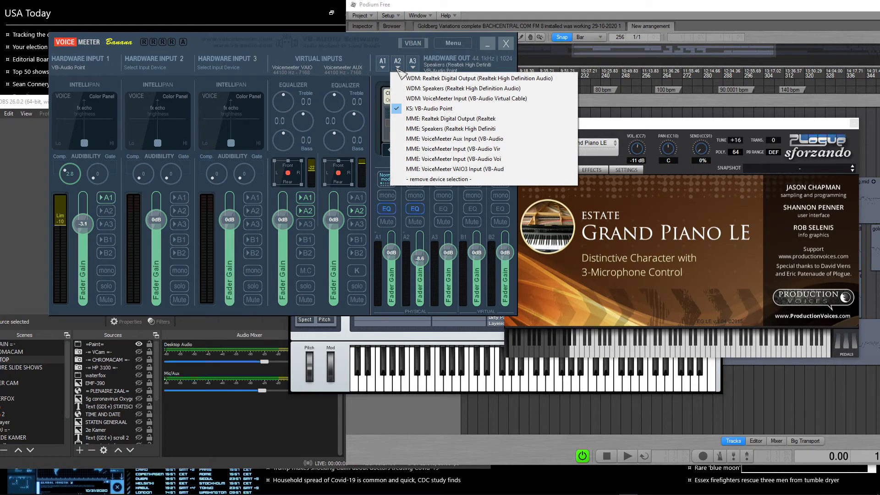
left_click(474, 139)
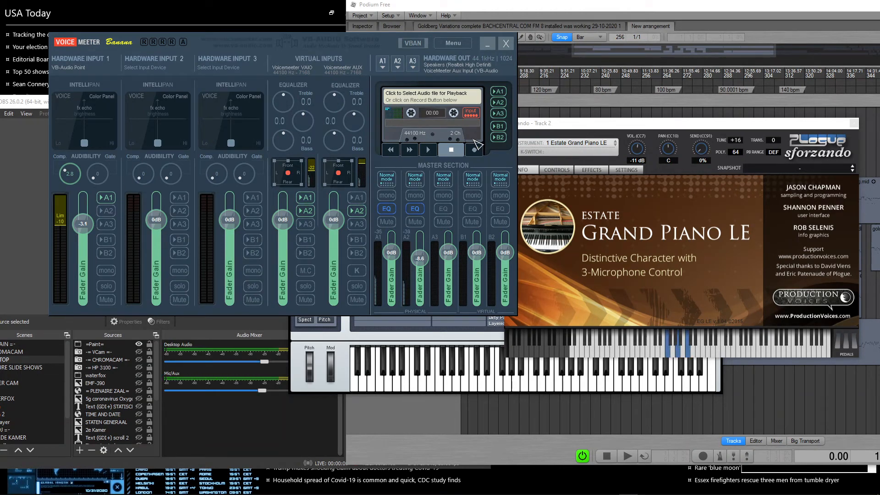
left_click(410, 68)
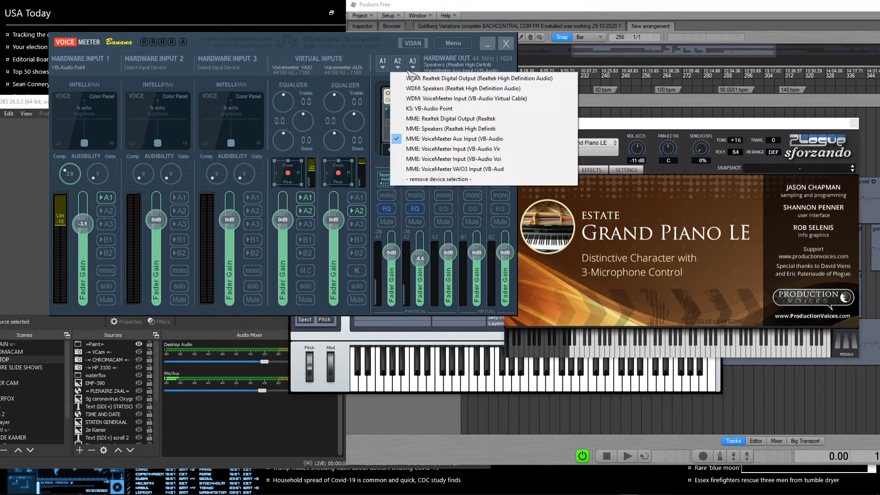
left_click(501, 99)
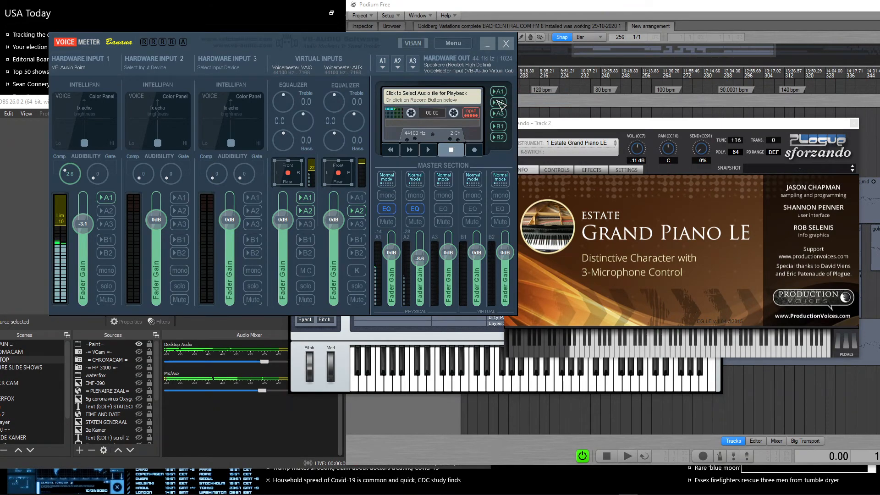
Step: Try both MME: VoiceMeeter Input devices and MME: VoiceMeeter VAIO3 Input in turn for hardware output A2
left_click(399, 70)
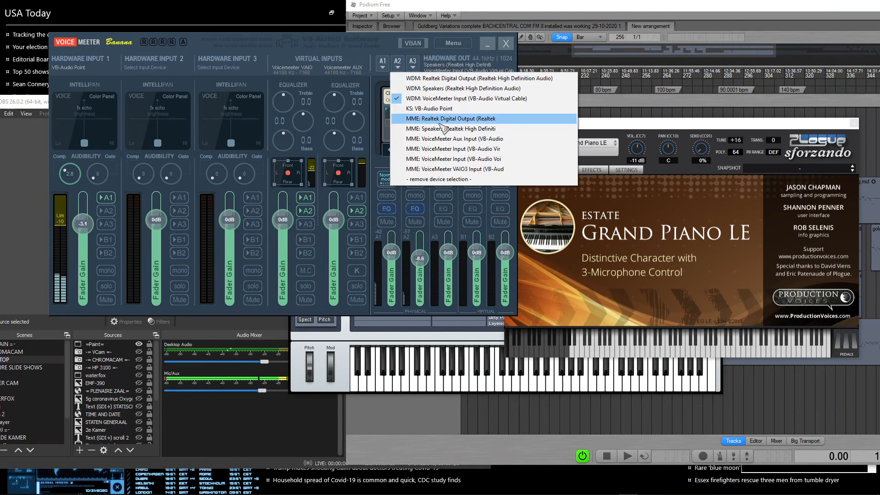
left_click(496, 149)
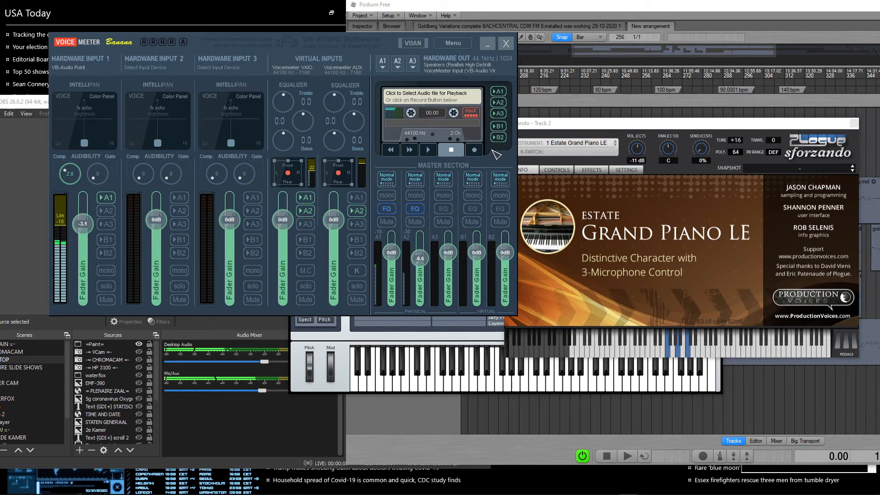
left_click(397, 67)
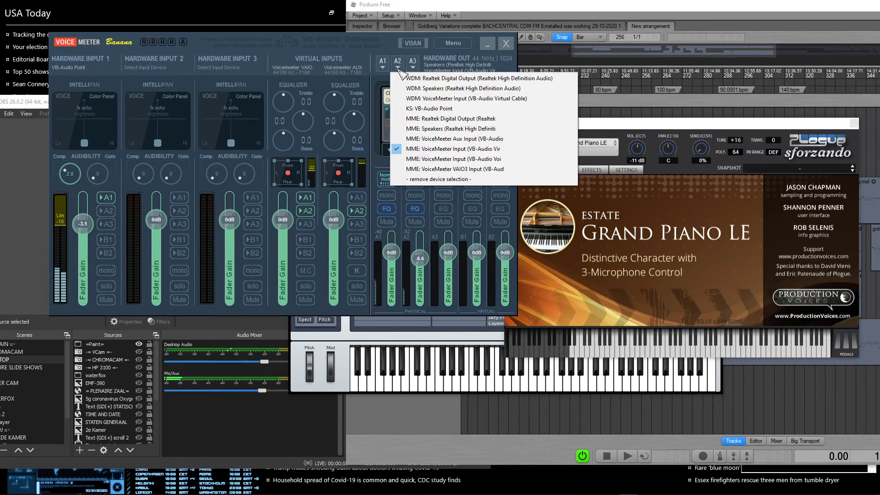
left_click(474, 159)
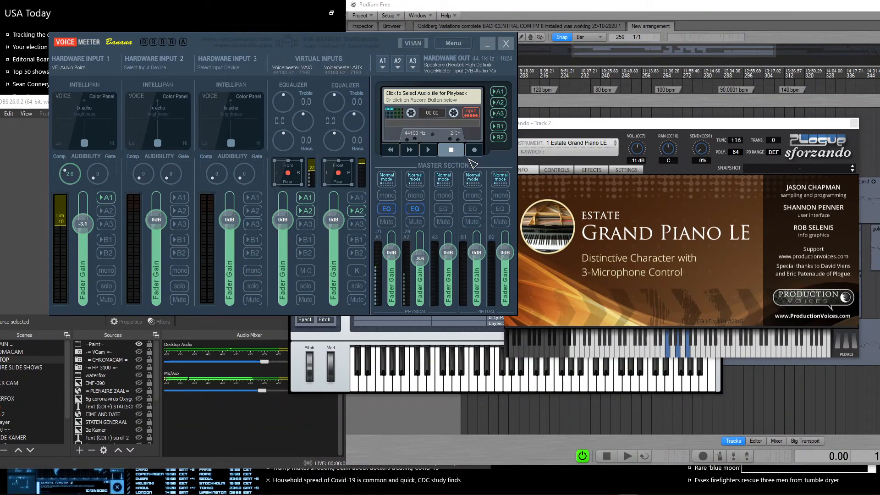
left_click(393, 67)
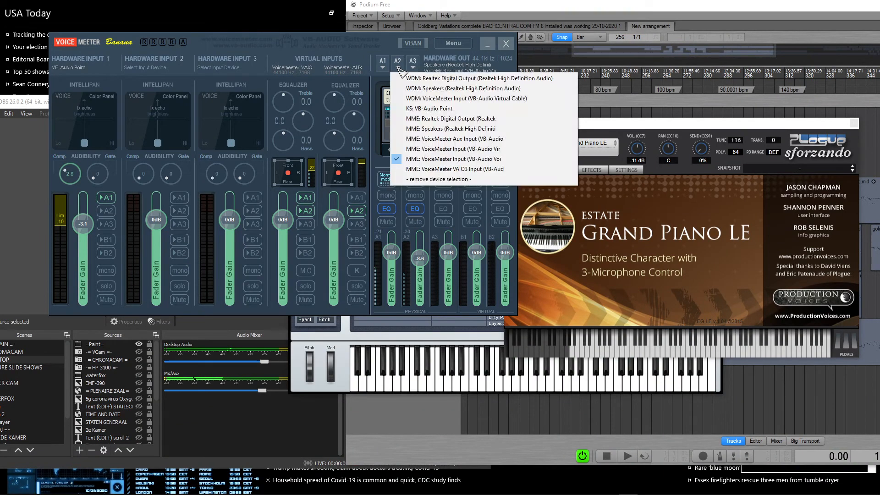
left_click(463, 168)
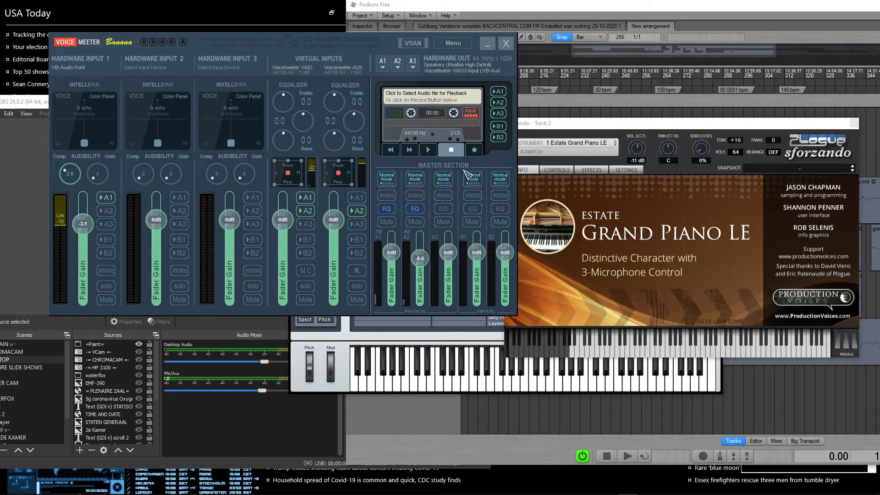
Step: Set hardware output A2 to MME: VoiceMeeter Input (VB-Audio Vir, and test it by muting and unmuting A1
left_click(396, 67)
left_click(449, 150)
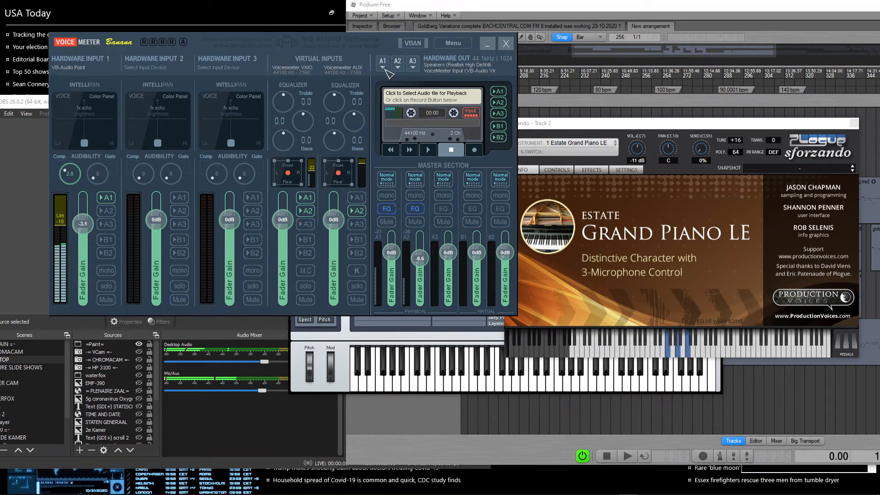
left_click(393, 223)
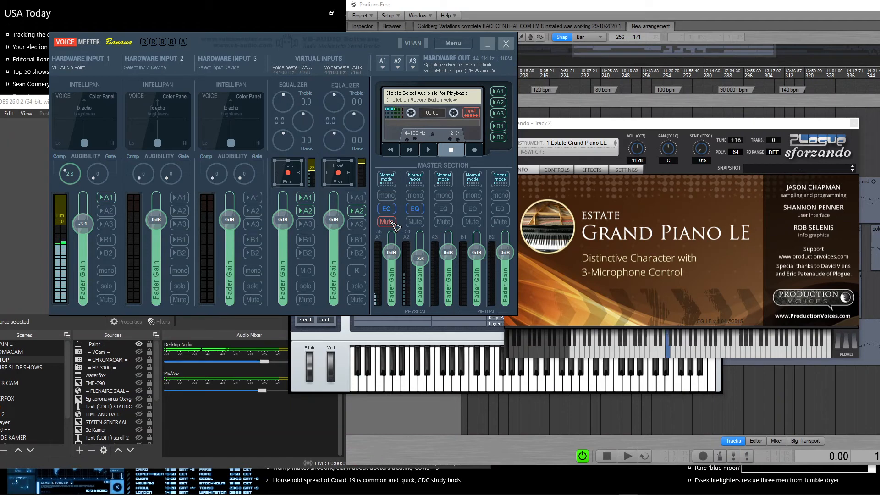
left_click(387, 222)
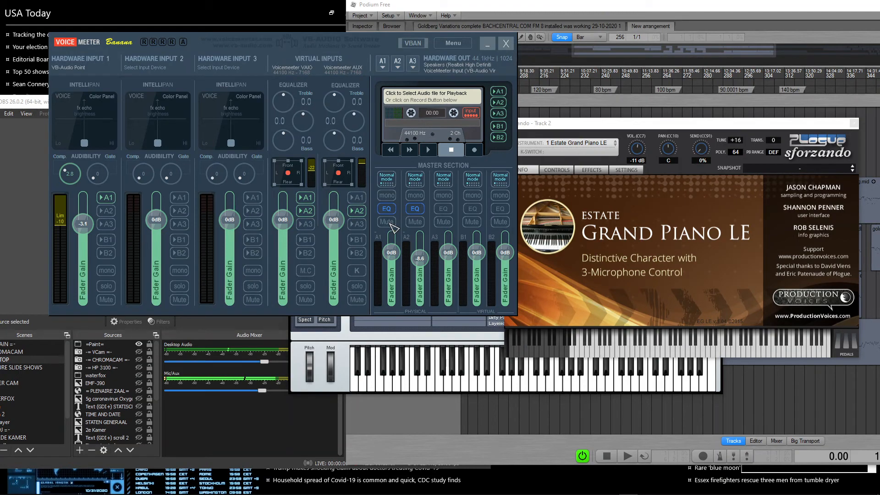
Step: Review which devices are selected for hardware outputs A1 and A2
left_click(387, 68)
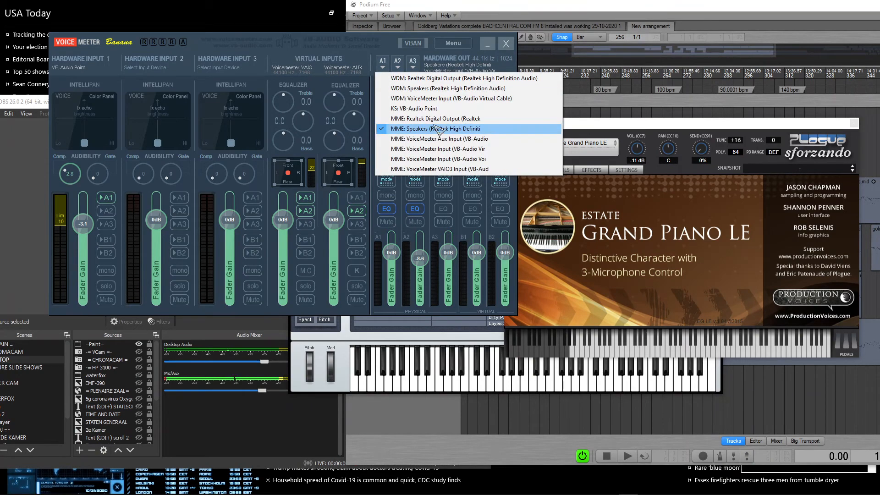
left_click(397, 67)
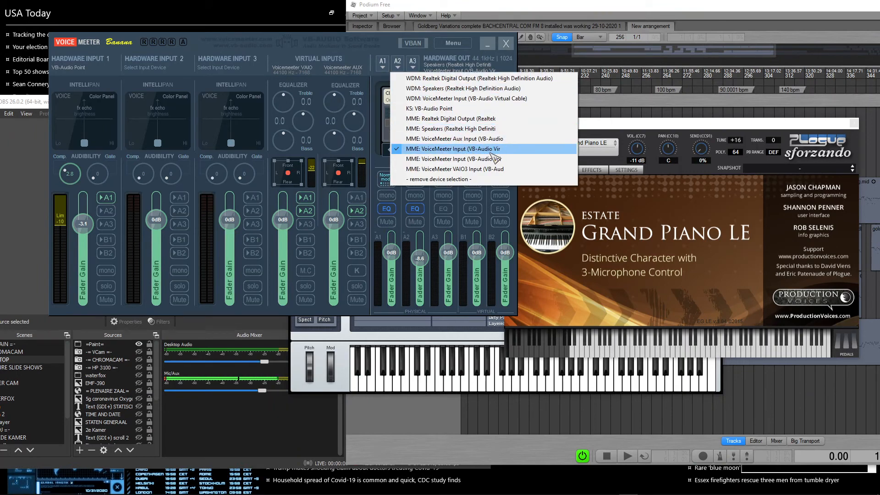
left_click(434, 229)
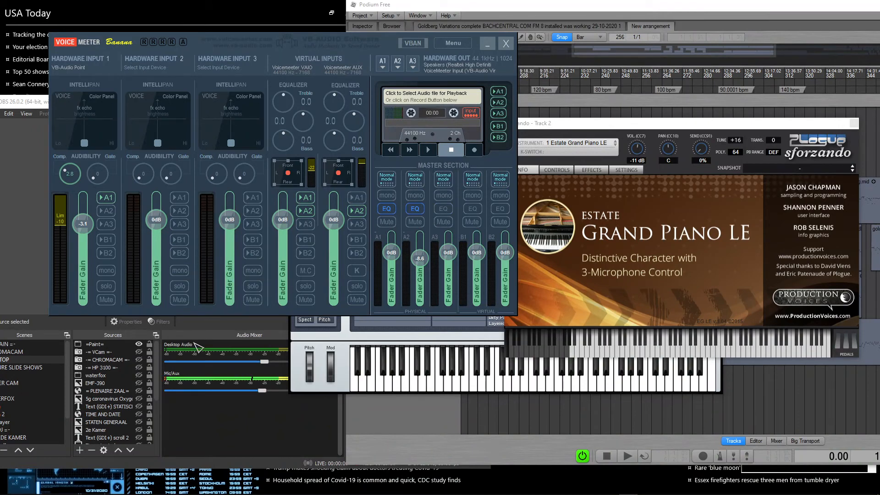
Step: Bring the OBS audio mixer into view, reset the A2 master fader to 0 dB, and check A2's device list
left_click(267, 334)
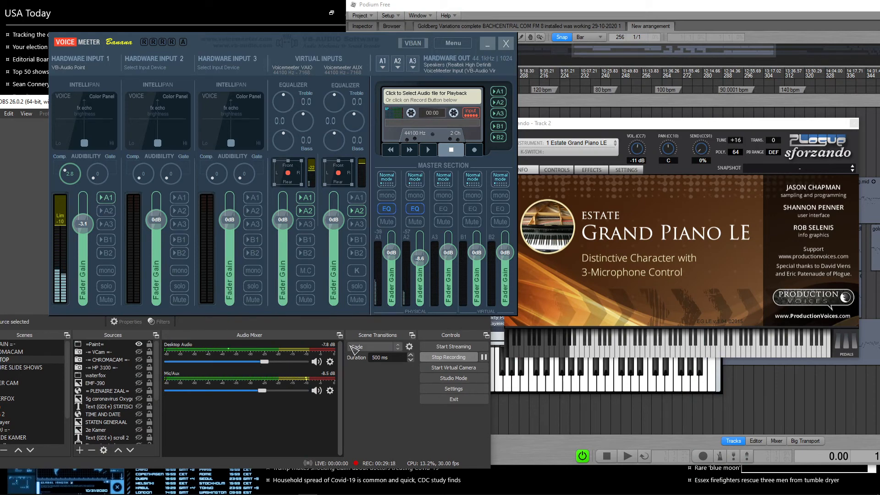
double_click(426, 263)
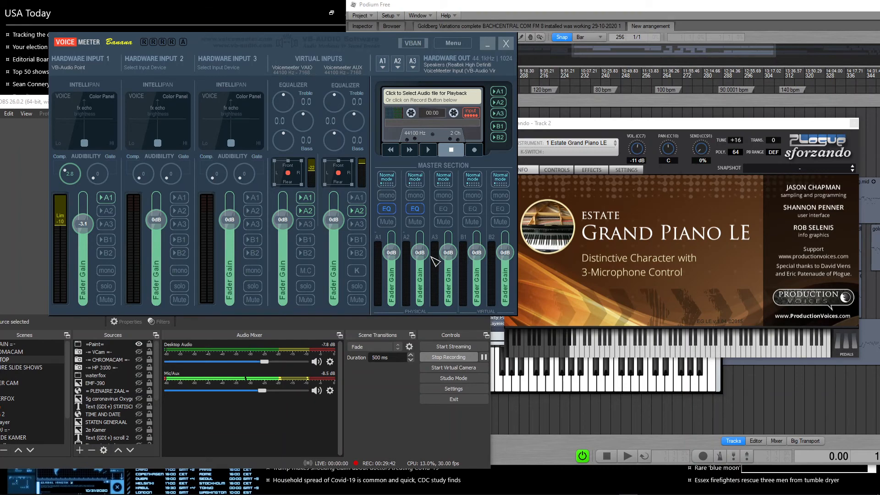
left_click(401, 69)
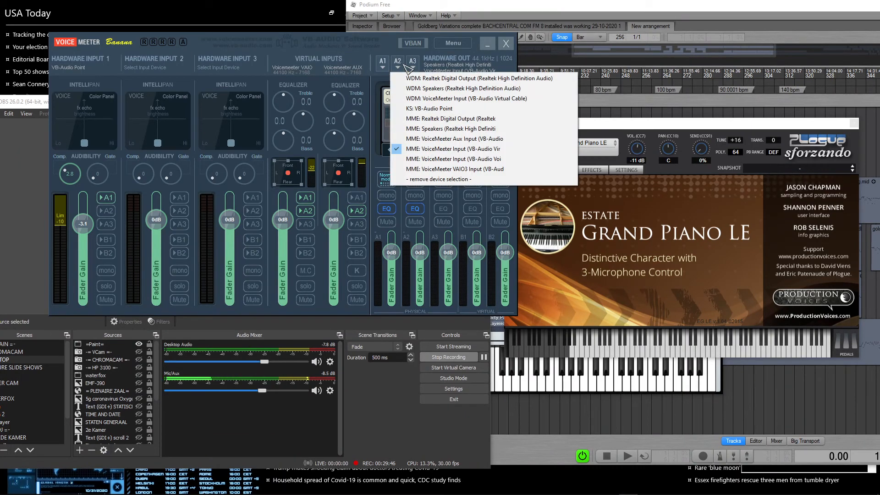
left_click(392, 48)
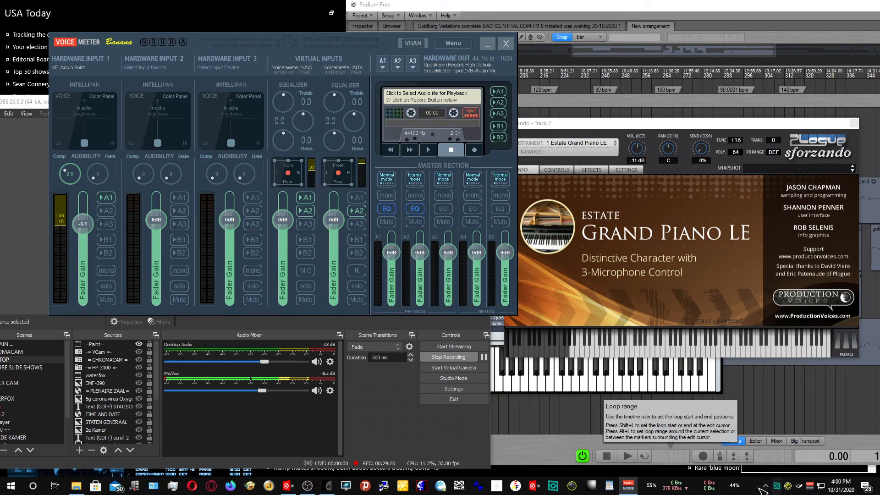
Step: Switch to VirtualDJ and pause the 528 tg track on deck B
left_click(766, 486)
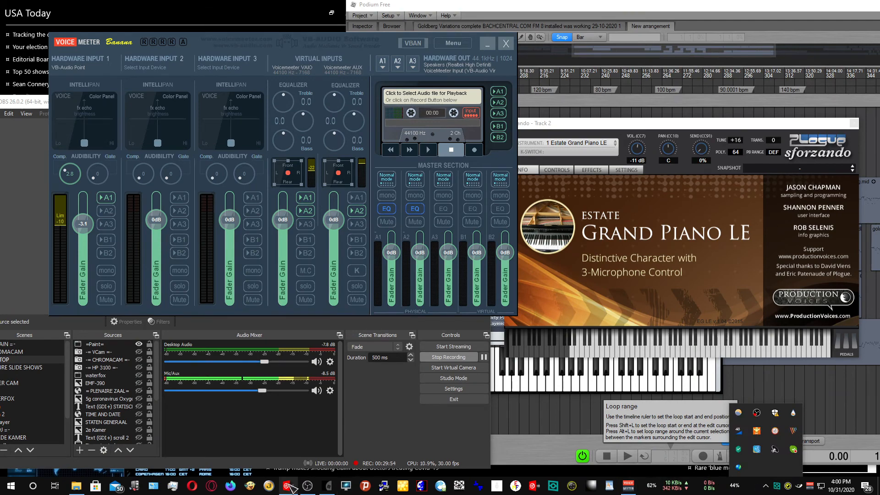
left_click(288, 486)
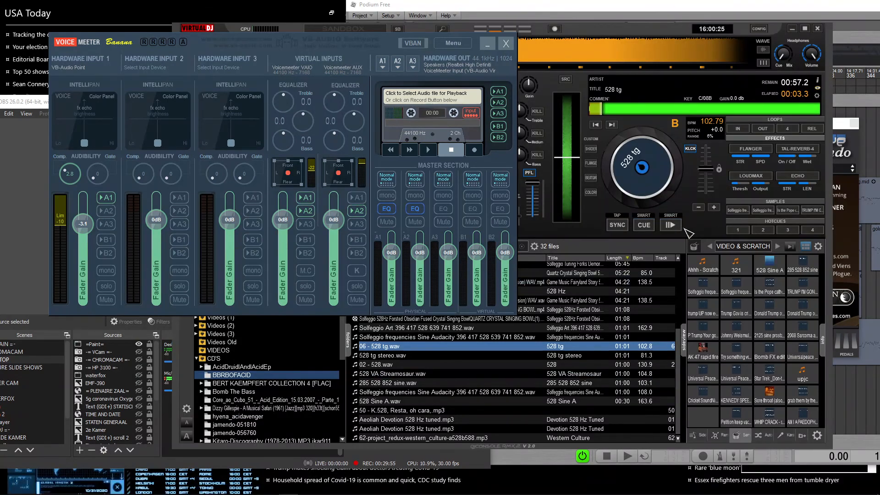
left_click(670, 225)
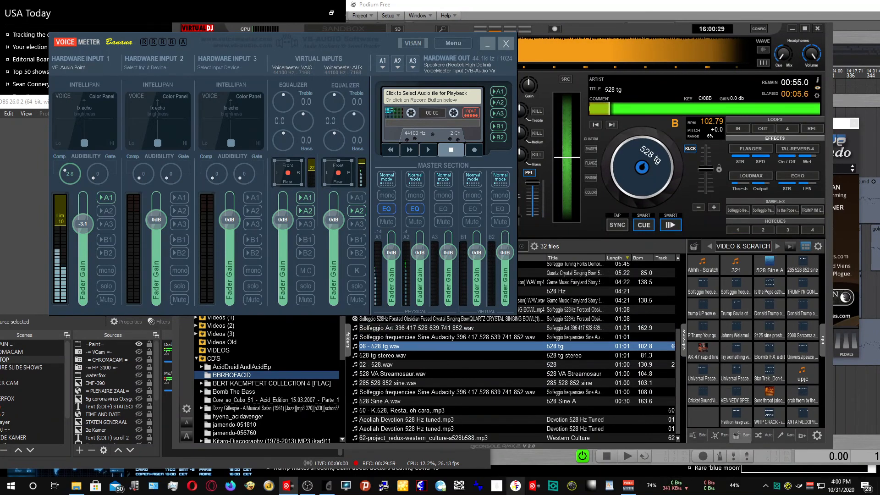
Step: Open the options of the Volume² tray utility and close the VoiceMeeter window covering them
left_click(766, 486)
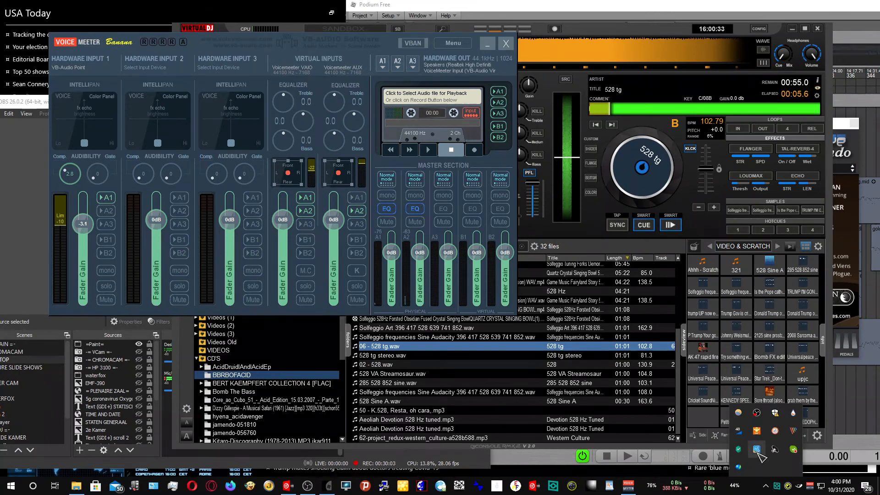
left_click(739, 431)
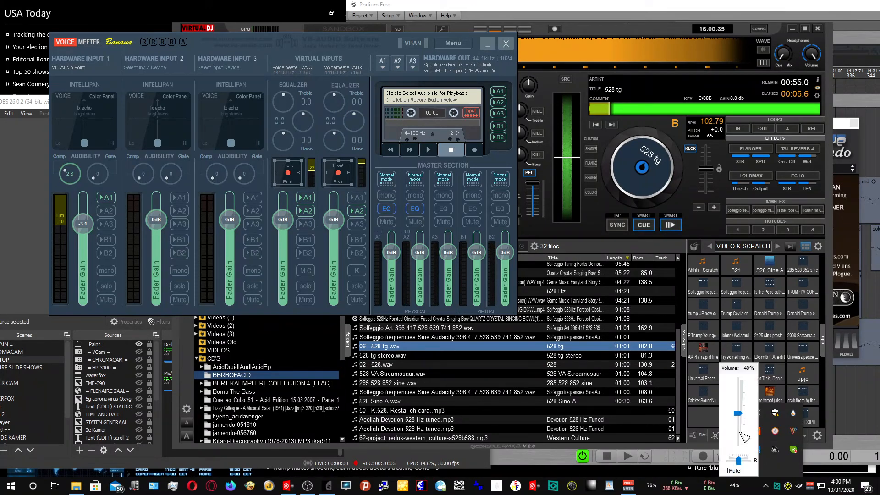
left_click(765, 486)
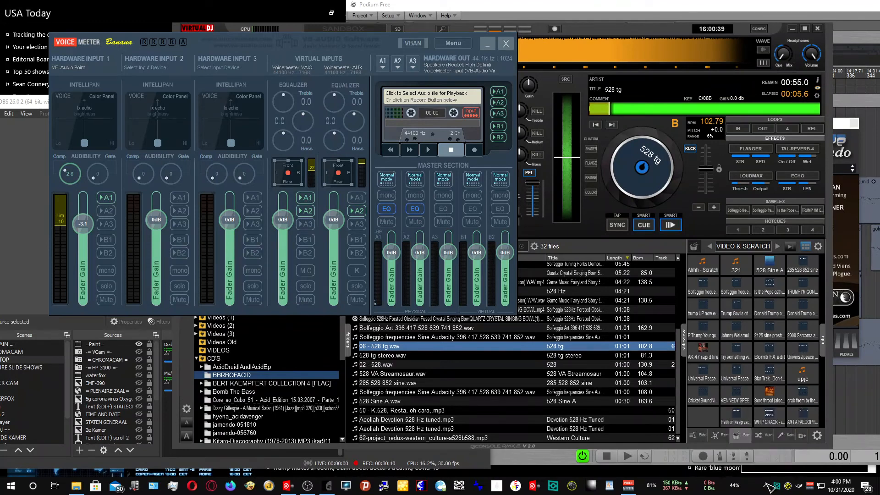
left_click(767, 487)
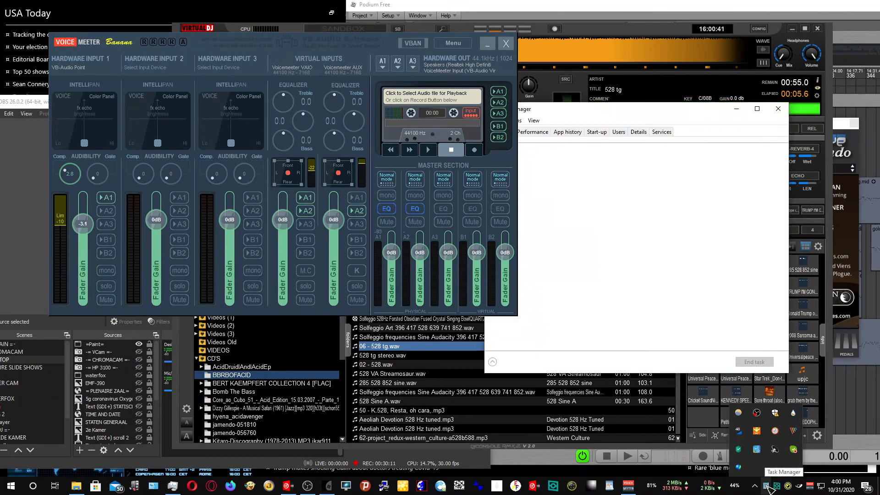
left_click(779, 110)
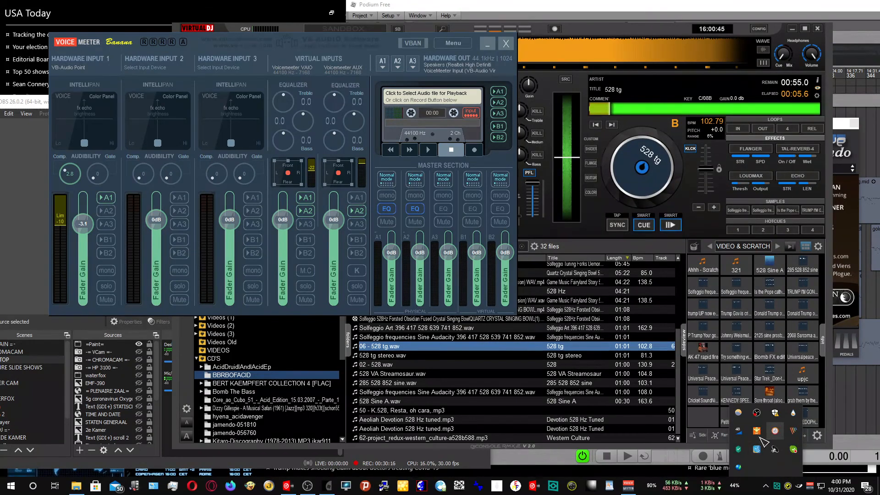
right_click(739, 430)
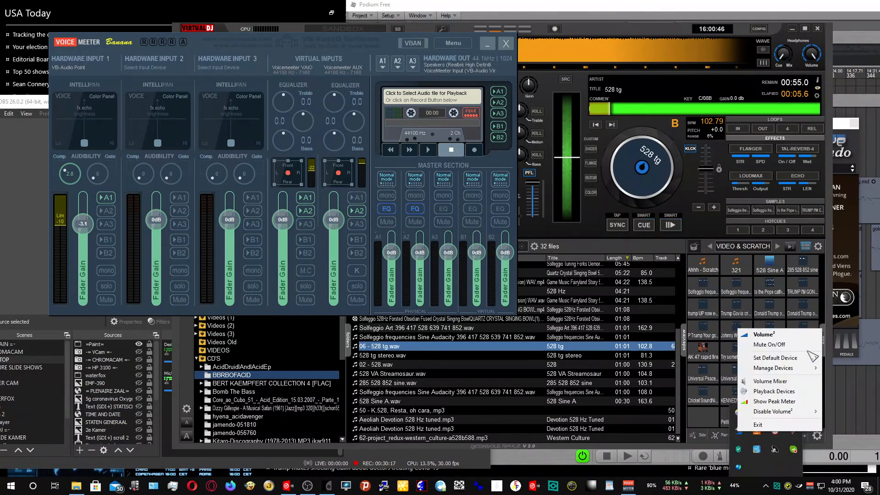
left_click(765, 334)
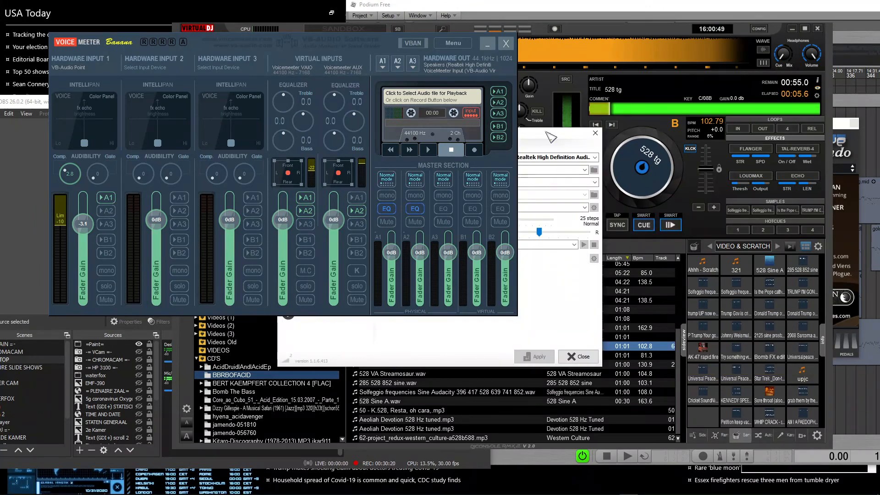
left_click(506, 44)
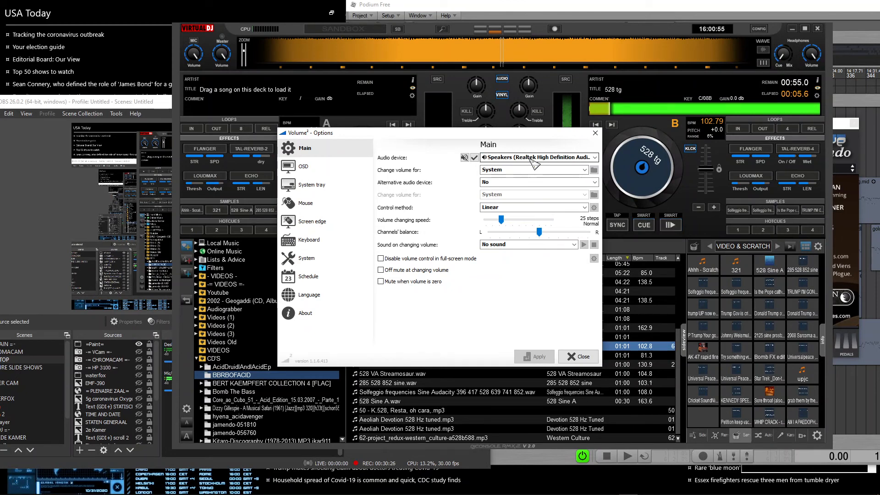
Step: Review the audio devices offered in the Volume² main options, then close the options without changing the device
left_click(557, 158)
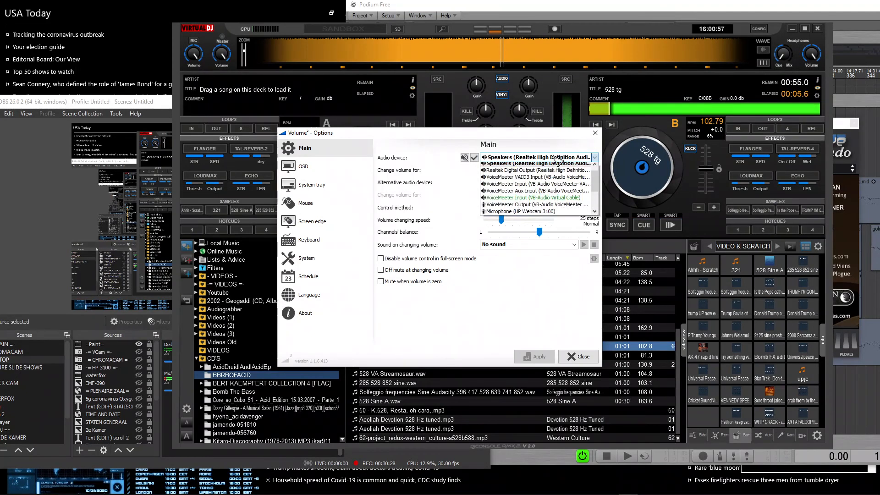
left_click(595, 167)
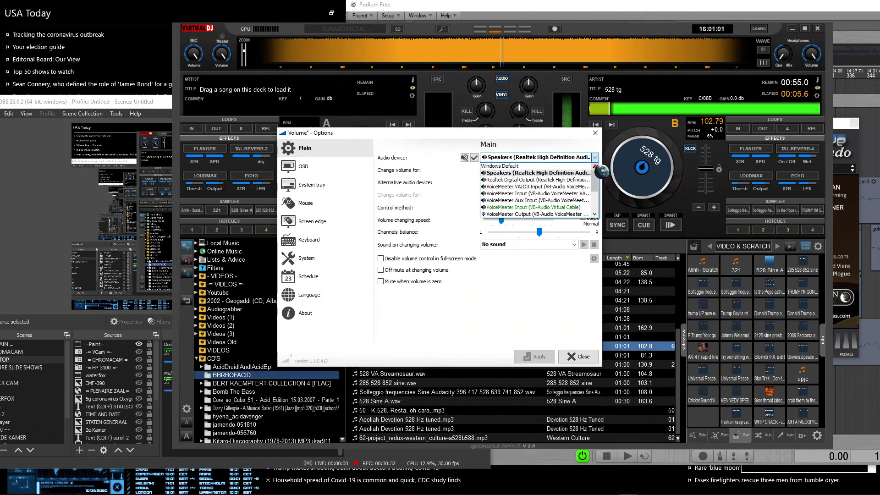
left_click(555, 137)
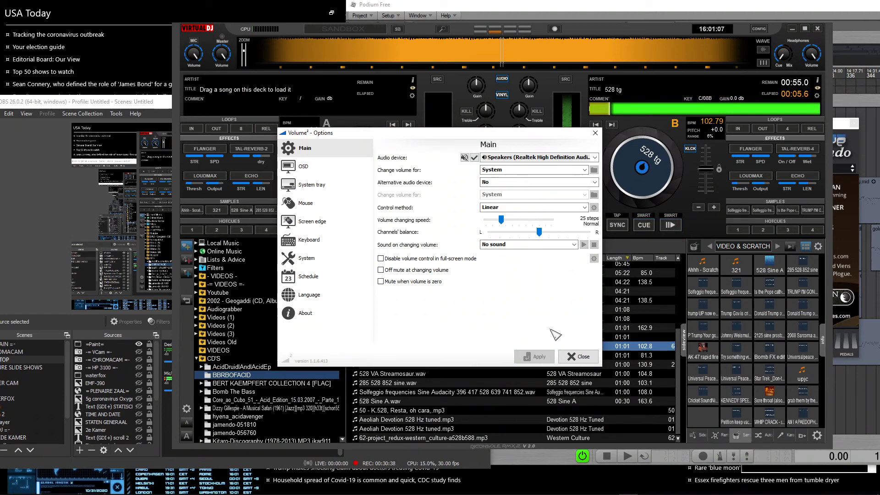
left_click(591, 357)
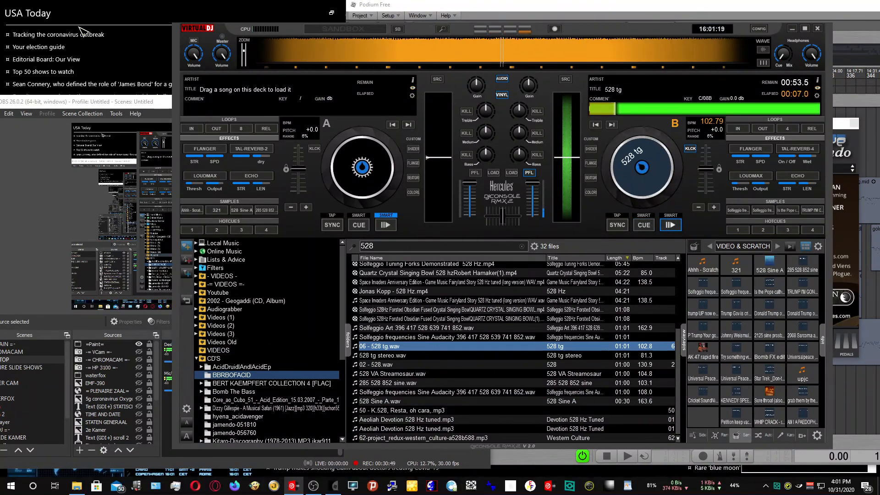
Step: Bring the OBS window into full view and test its mixer levels by lowering and raising the Realtek speaker volume during playback
left_click_drag(107, 105, 270, 90)
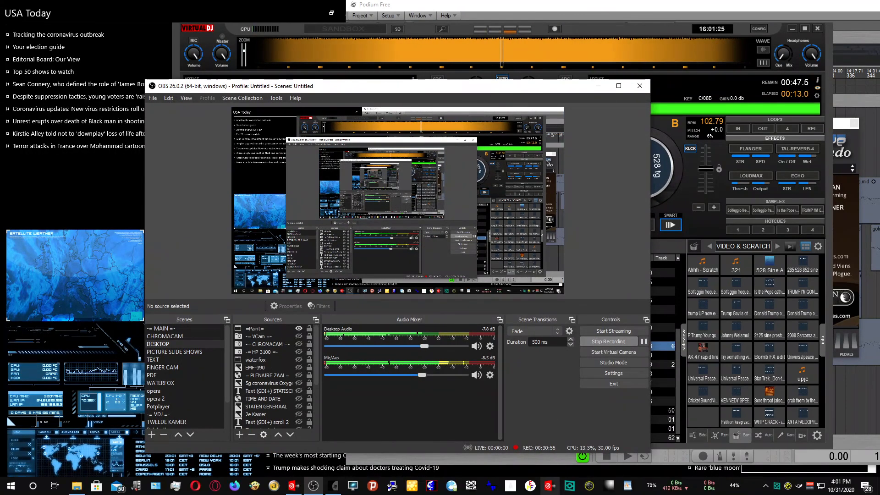
scroll(548, 485, "down", 6)
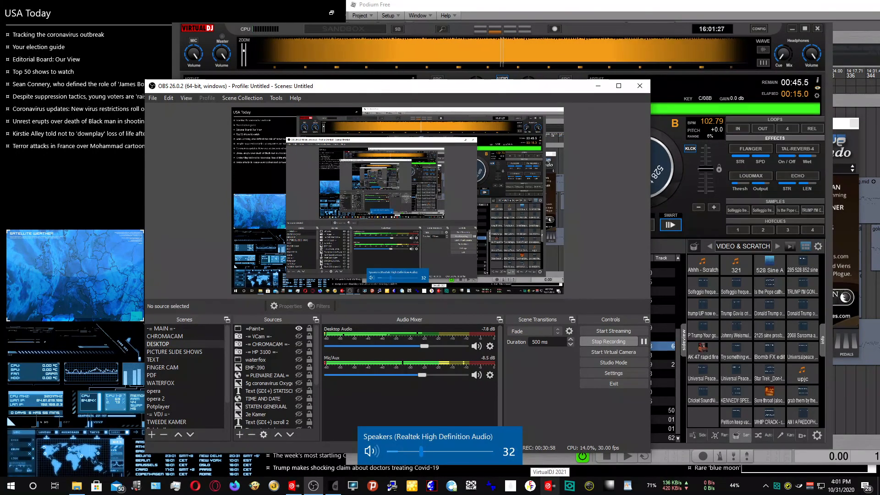
scroll(549, 484, "down", 10)
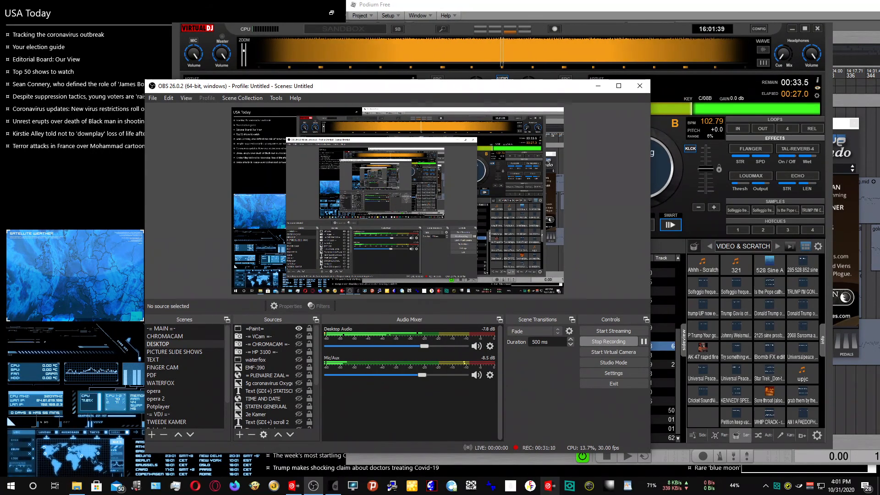
scroll(440, 486, "up", 6)
scroll(549, 485, "up", 14)
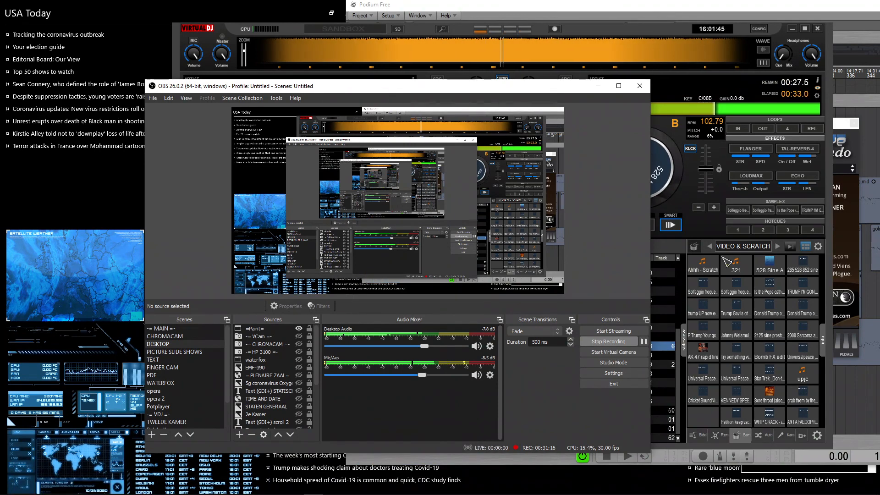
Step: Pause 528 tg on deck B and leave VirtualDJ for the Voicemeeter Banana scene in the OBS scene list
left_click(682, 228)
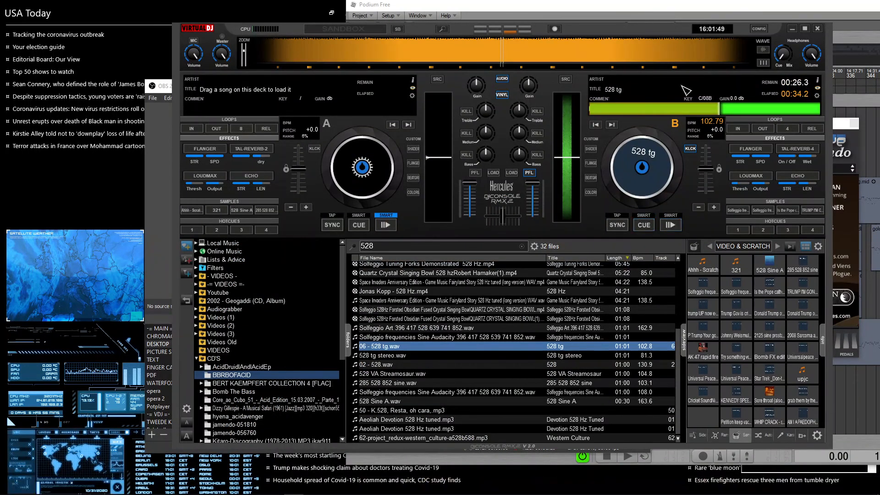
left_click(805, 28)
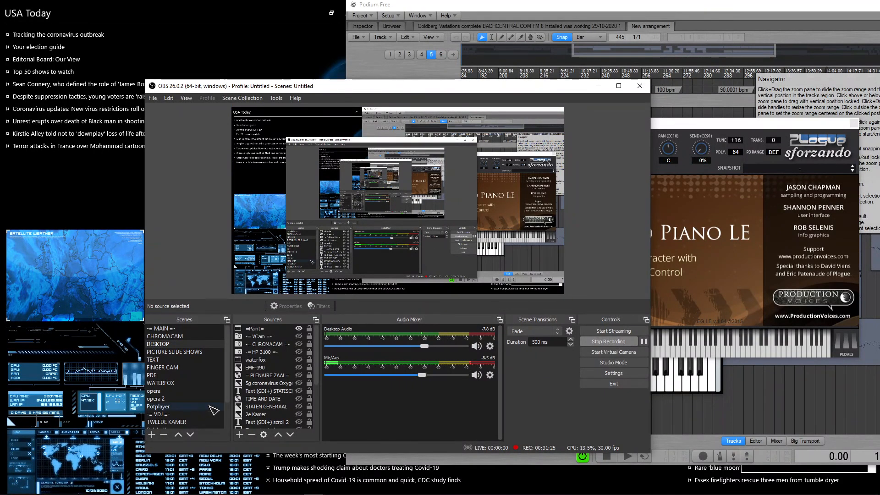
scroll(212, 412, "down", 2)
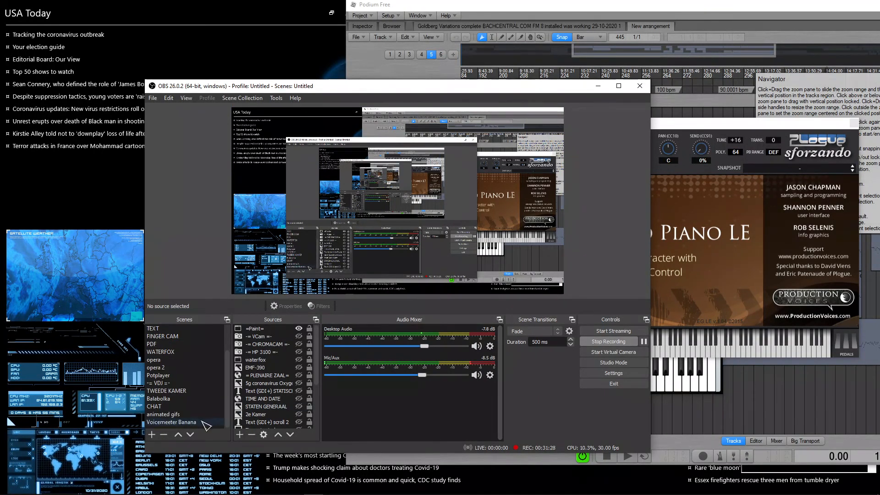